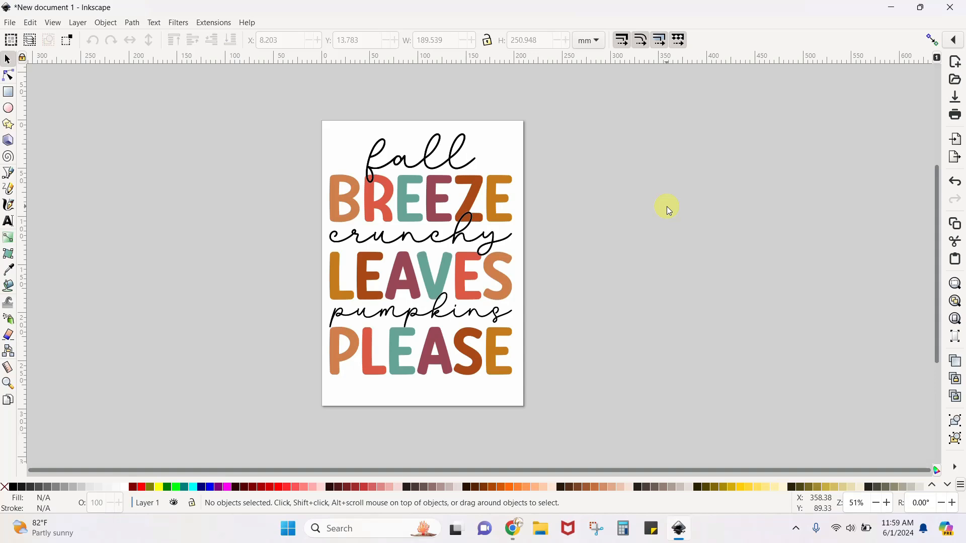
Switch to Chrome and open the download page for Inkscape's current stable version, 1.3.2, from inkscape.org
click(513, 528)
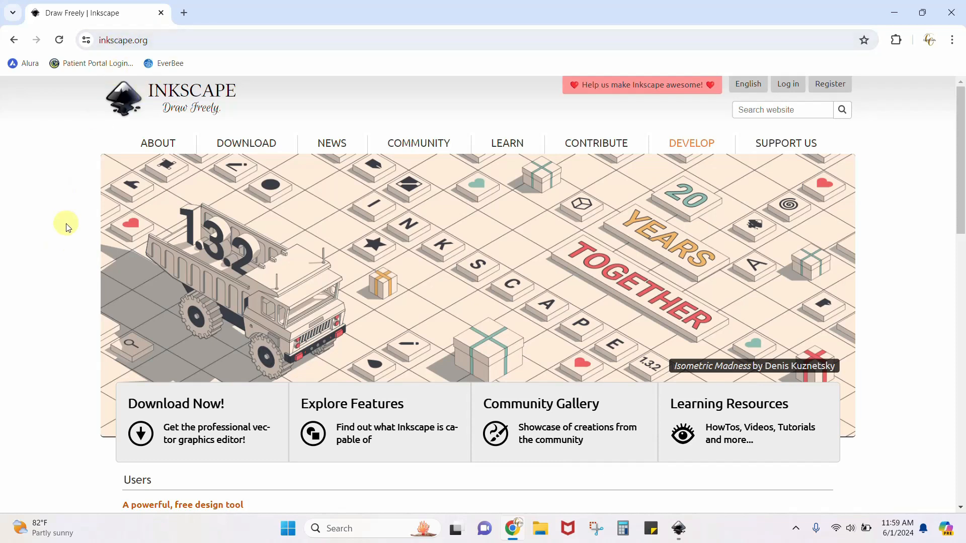
scroll(513, 354, down, 6)
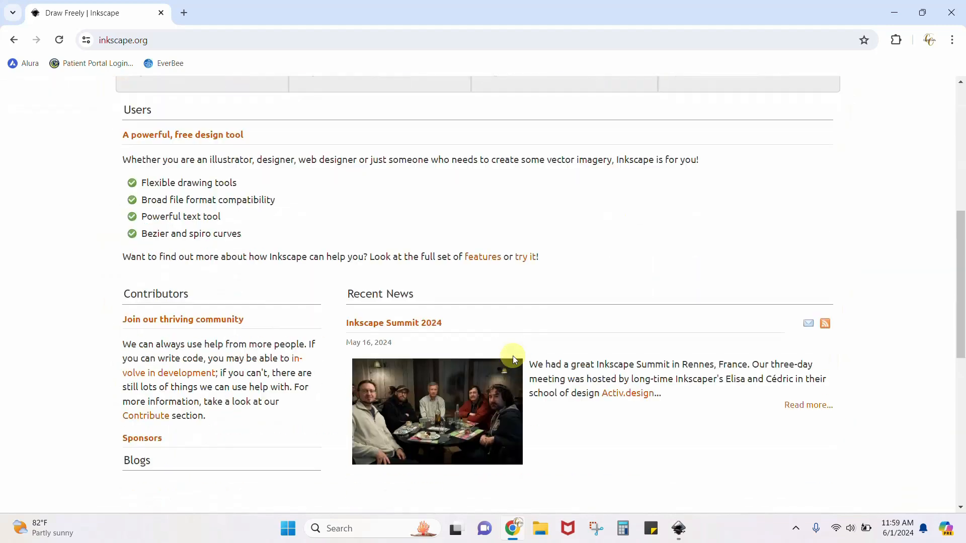
scroll(513, 355, up, 6)
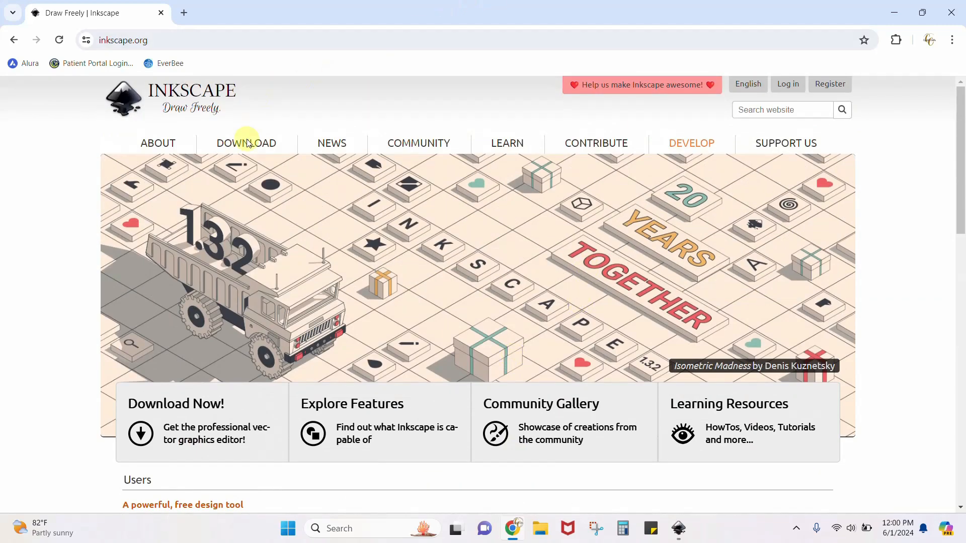
mouse_move(246, 144)
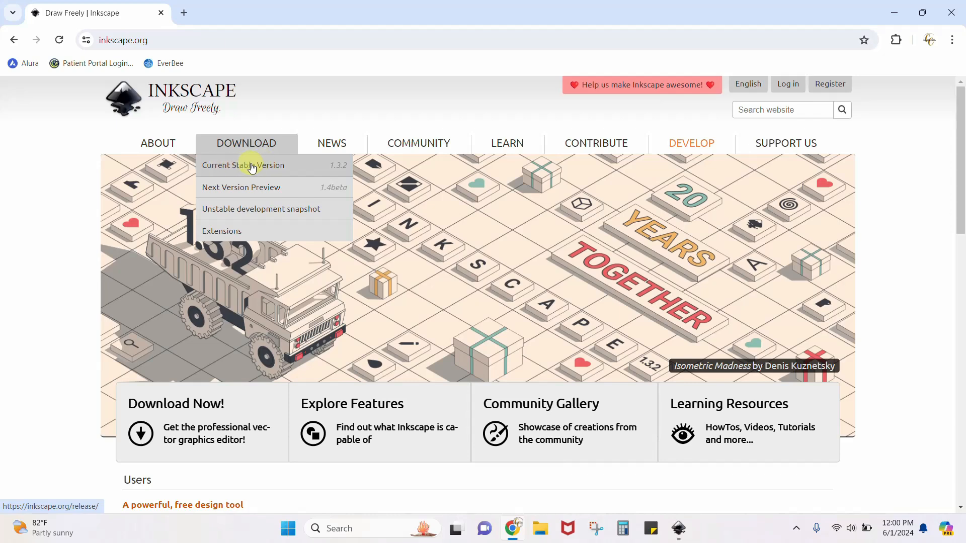
click(251, 167)
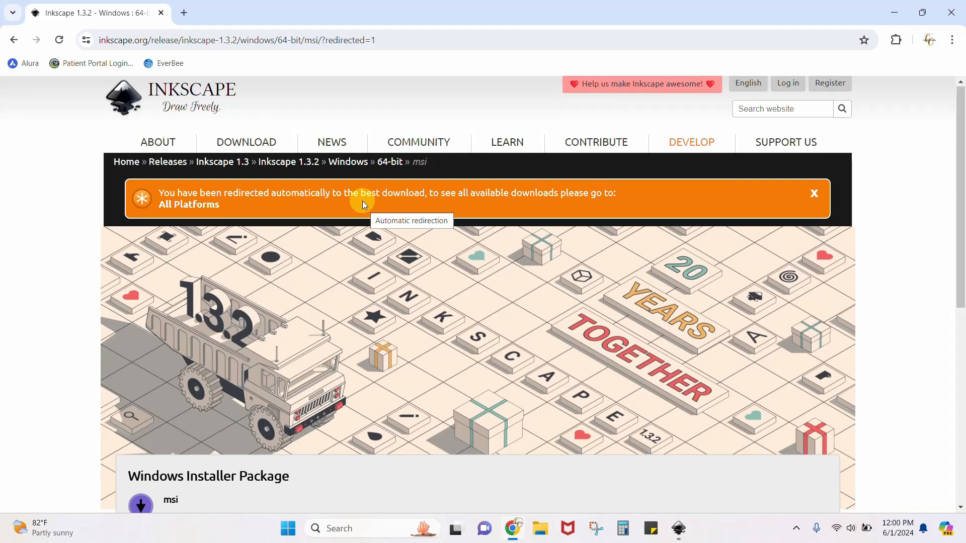
Show the downloads for all platforms, review the Windows 64-bit and 32-bit options, and close the browser
scroll(362, 201, down, 1)
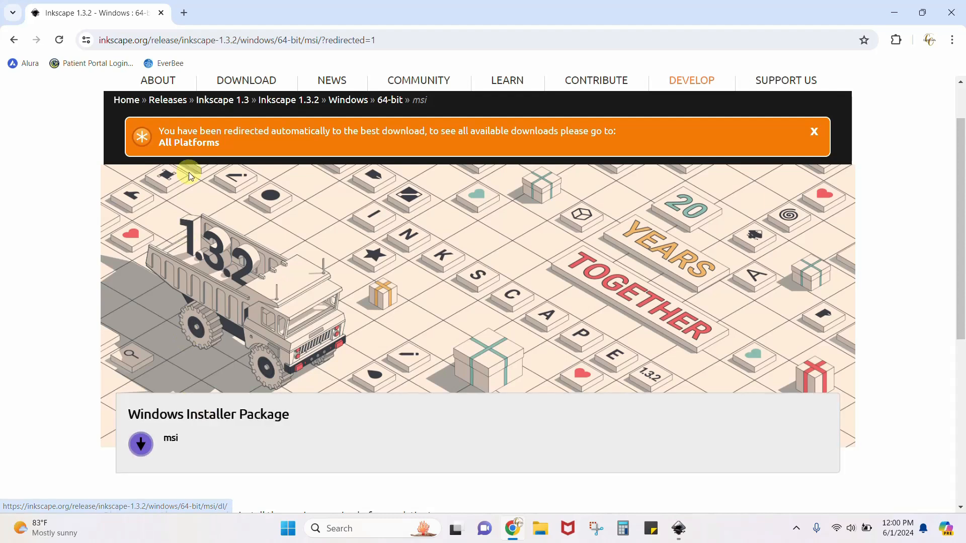
click(190, 144)
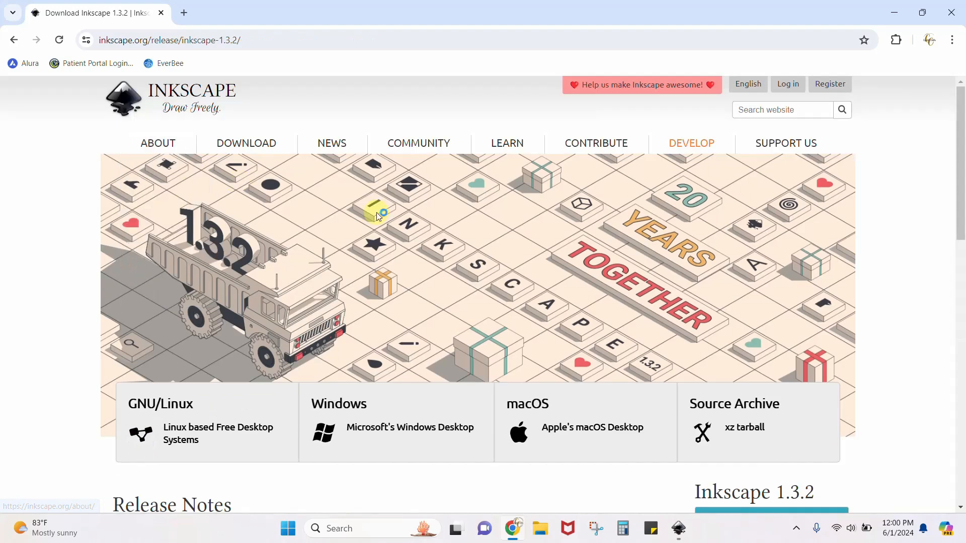
scroll(376, 212, down, 2)
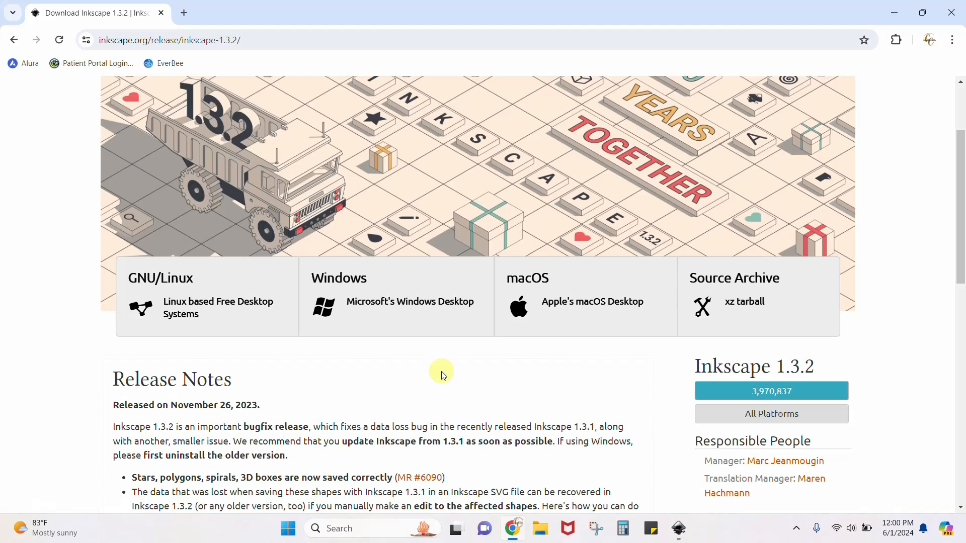
click(407, 305)
scroll(407, 305, down, 2)
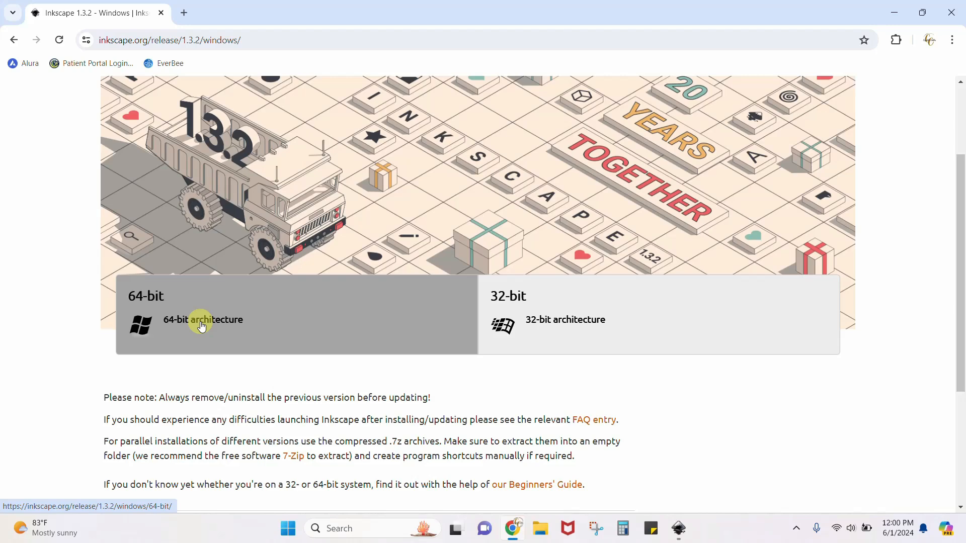
scroll(201, 326, down, 1)
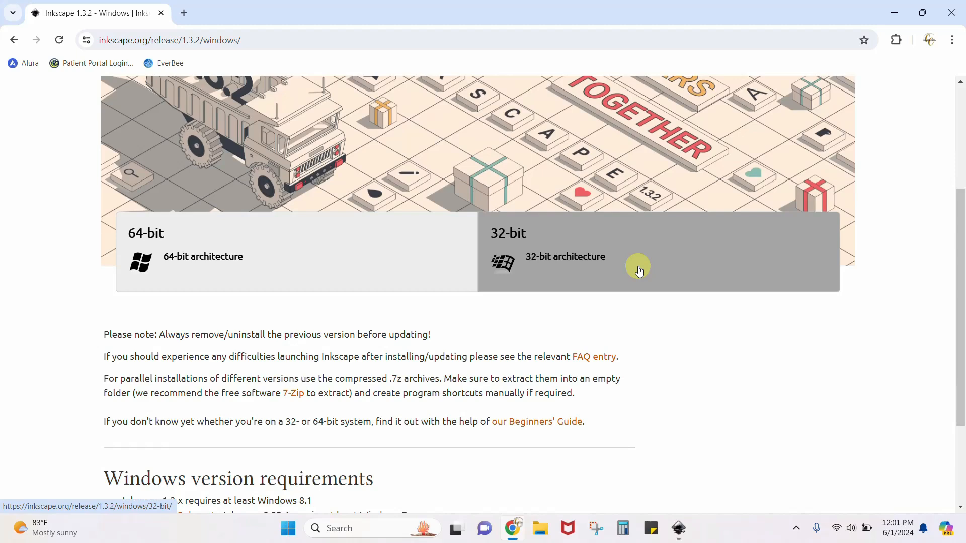
click(952, 10)
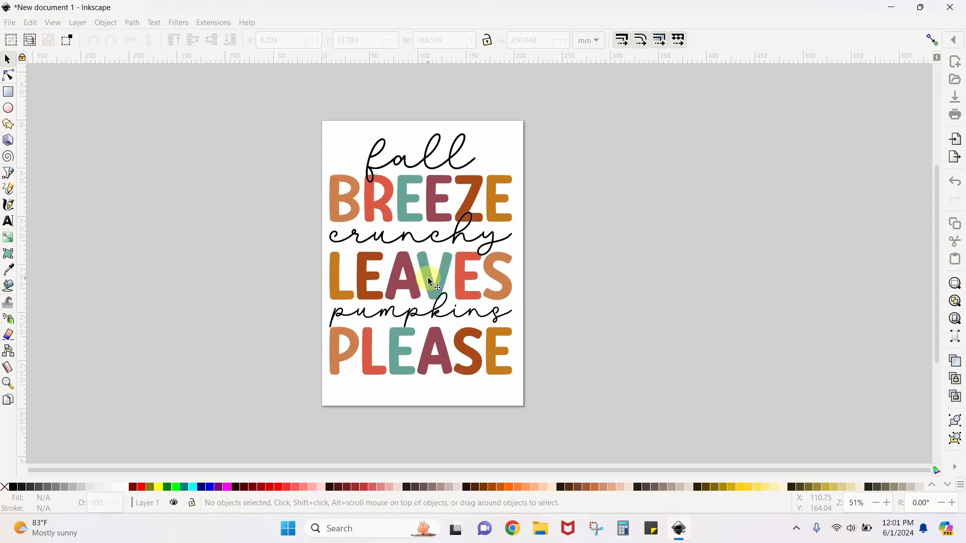
Delete the existing design from the page and import the Fall Breeze Crunchy Leaves Pumpkins Please SVG from the Desktop
click(427, 277)
key(Delete)
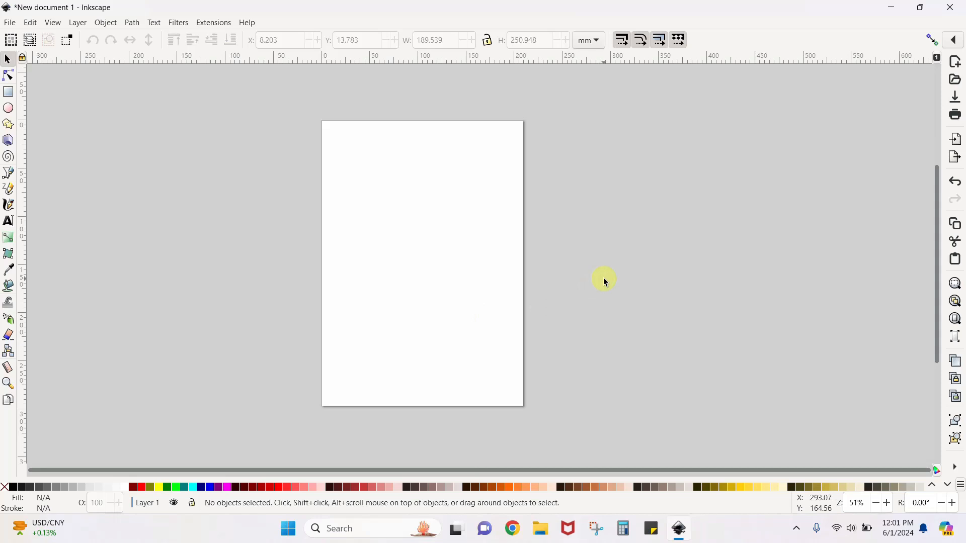
click(12, 23)
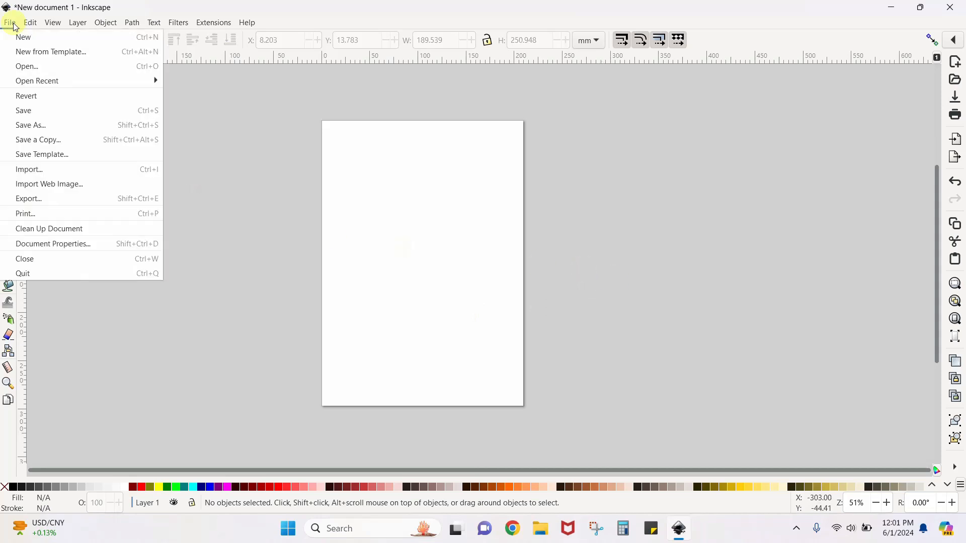
click(20, 169)
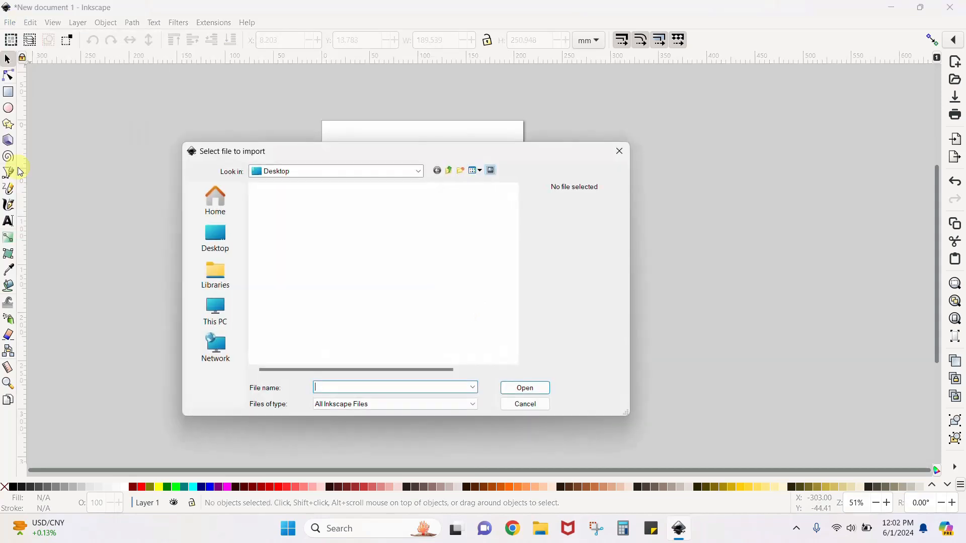
scroll(314, 259, down, 3)
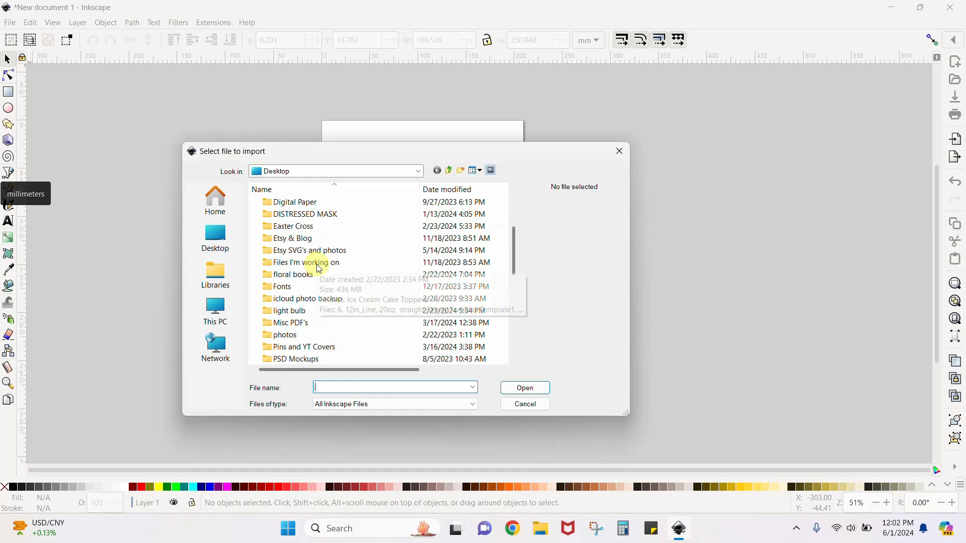
scroll(317, 261, down, 5)
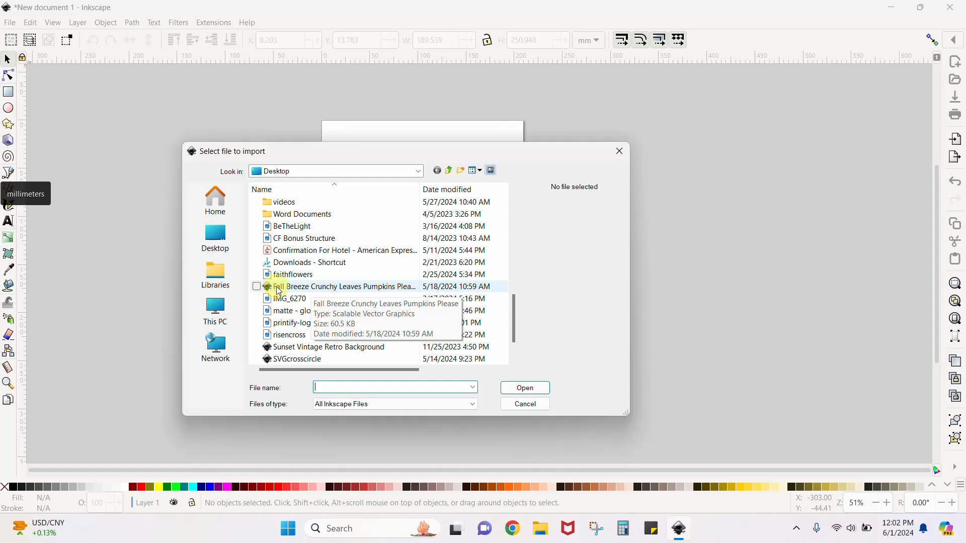
double_click(270, 291)
drag(278, 290, 528, 289)
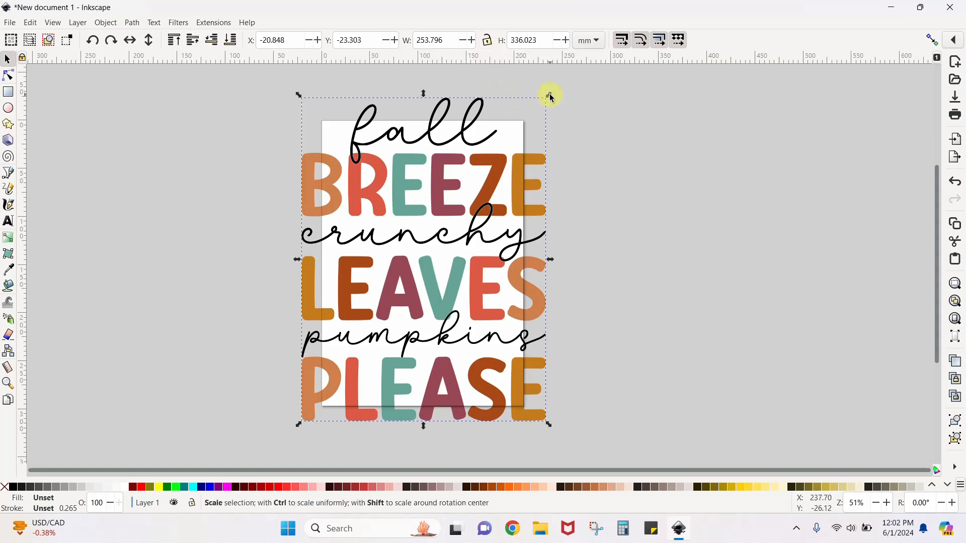
Lock the width-to-height ratio, scale the imported design to about 193 by 255 mm and centre it within the page
drag(551, 97, 623, 143)
key(ctrl+z)
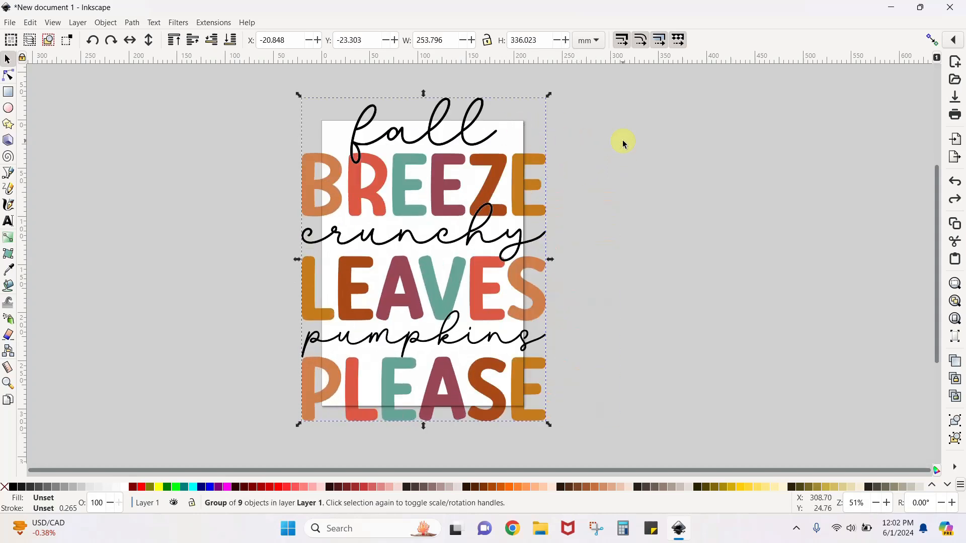
click(488, 40)
drag(550, 102, 541, 162)
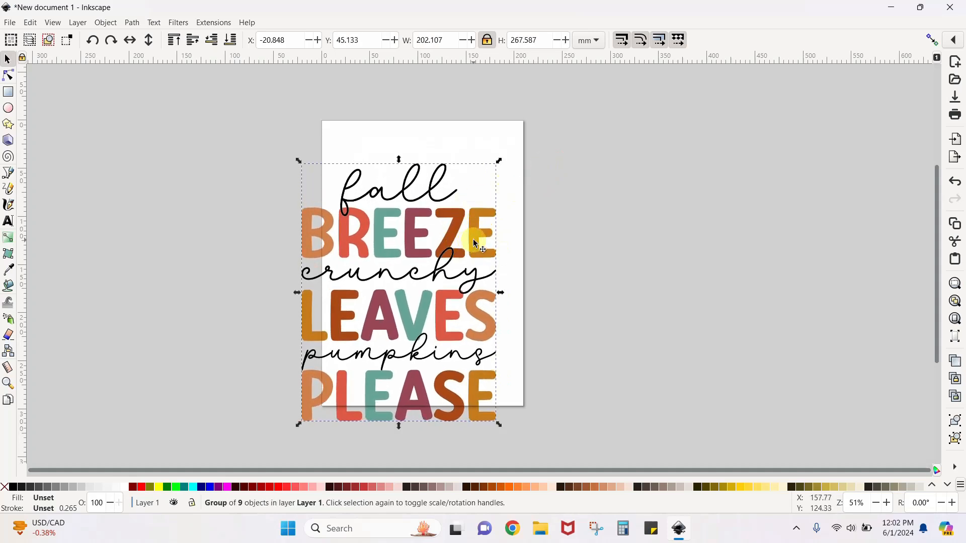
drag(476, 243, 500, 210)
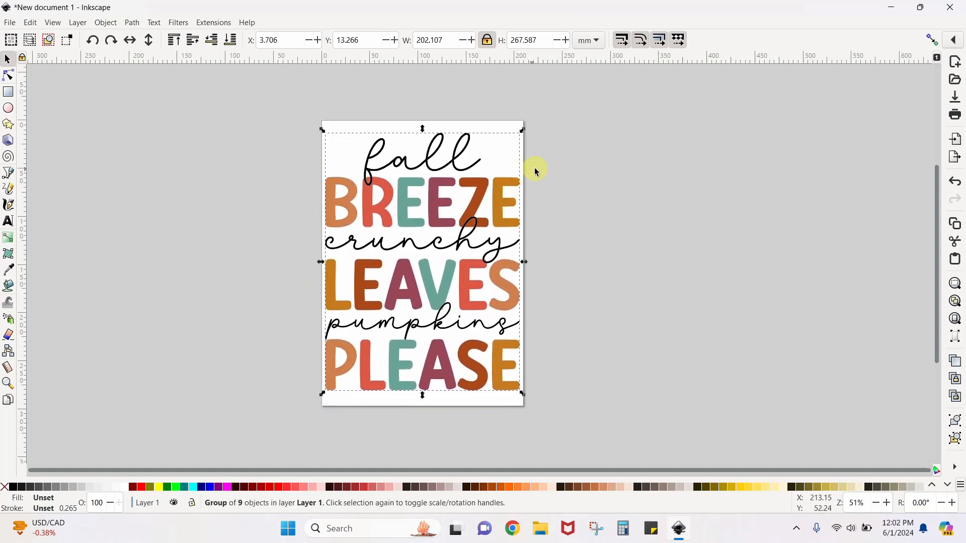
drag(523, 129, 513, 142)
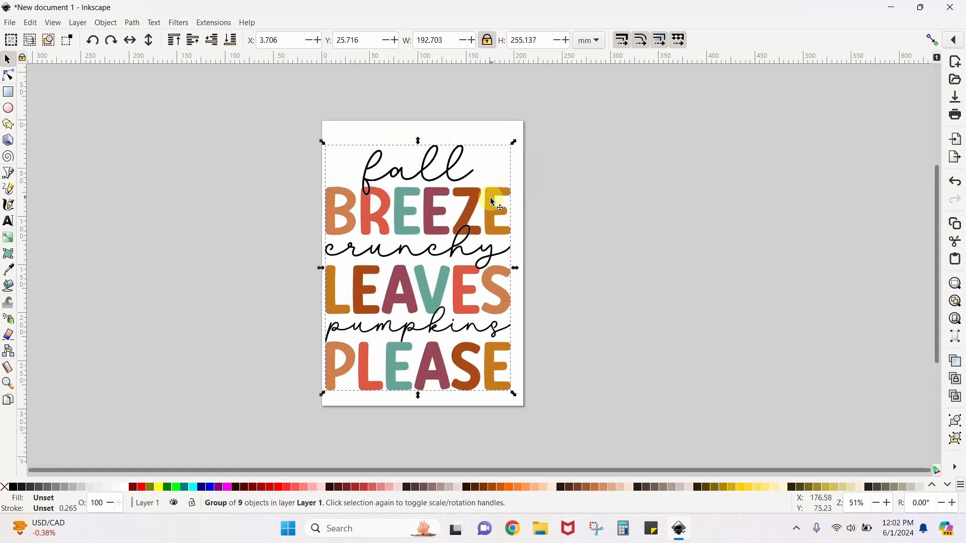
drag(468, 219, 473, 209)
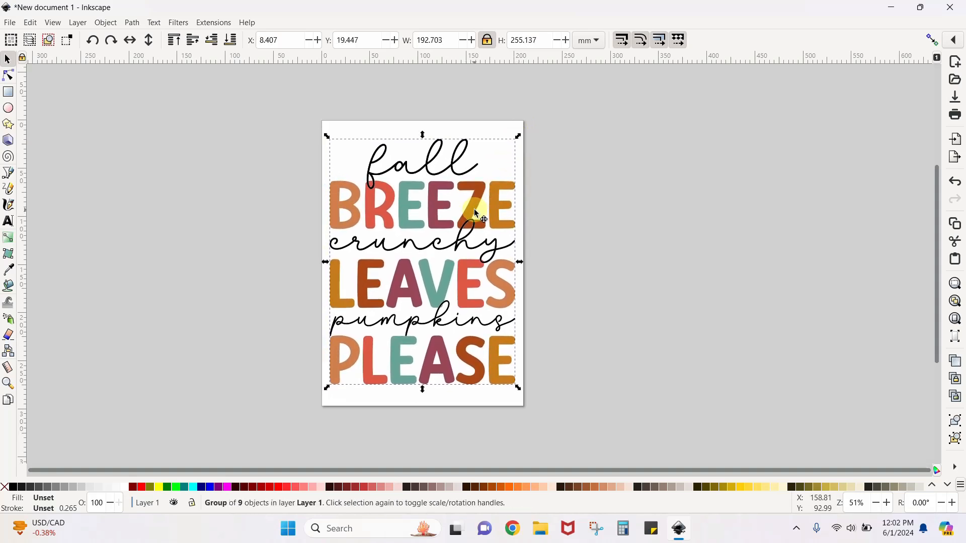
click(676, 240)
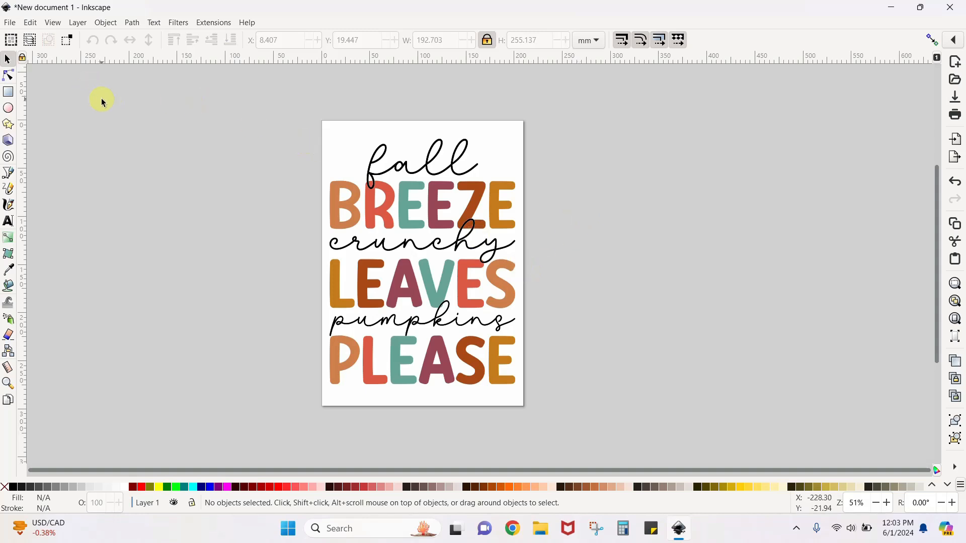
Export only the selected design as a Portable Network Graphic, using the selection as the export area
click(10, 23)
click(25, 199)
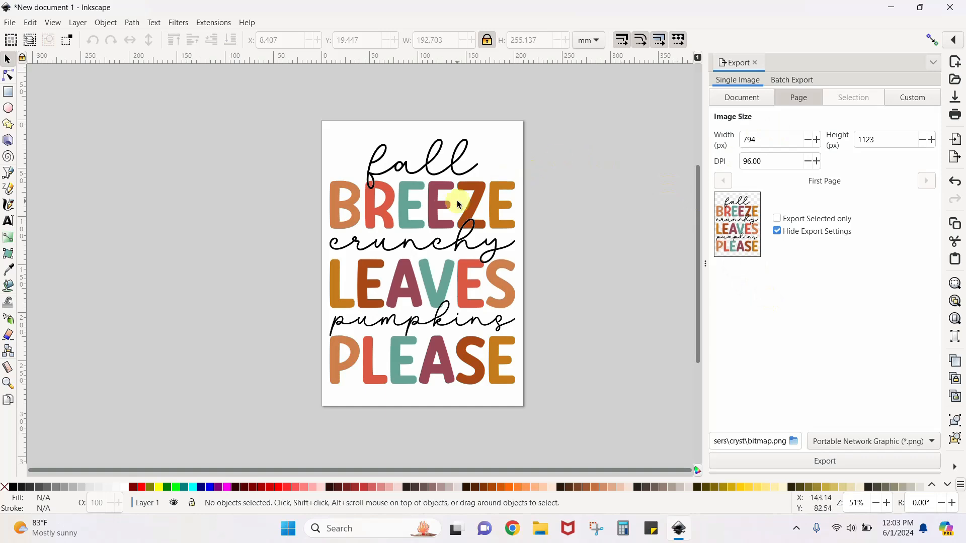
click(439, 210)
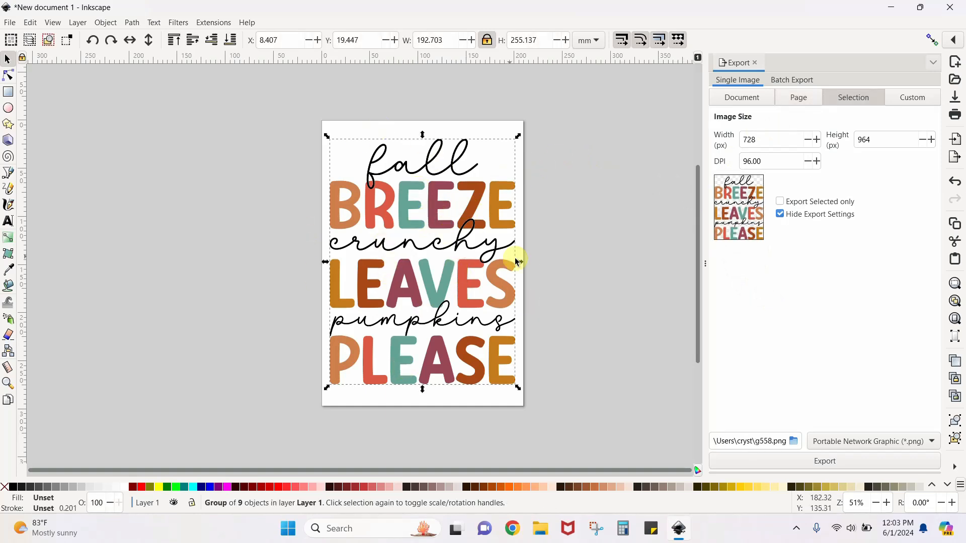
click(780, 202)
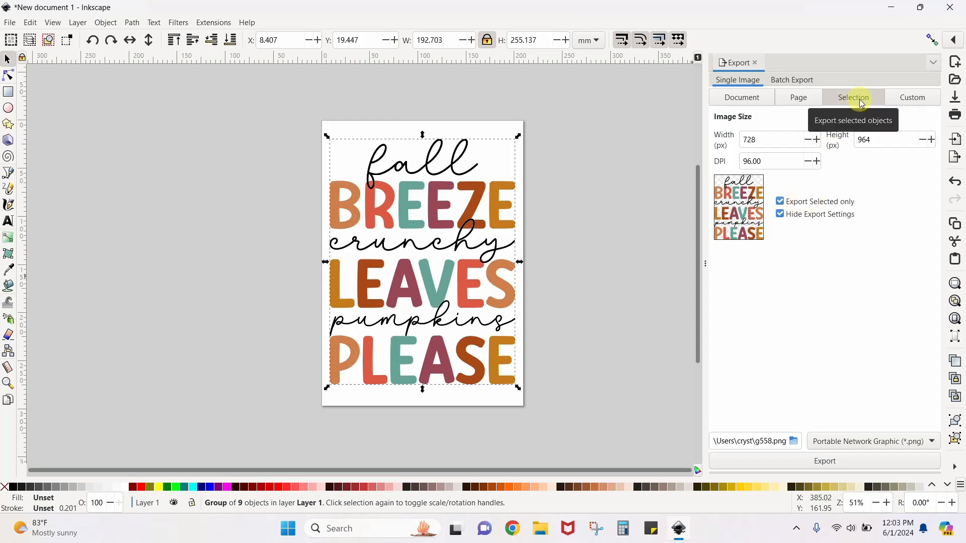
click(799, 98)
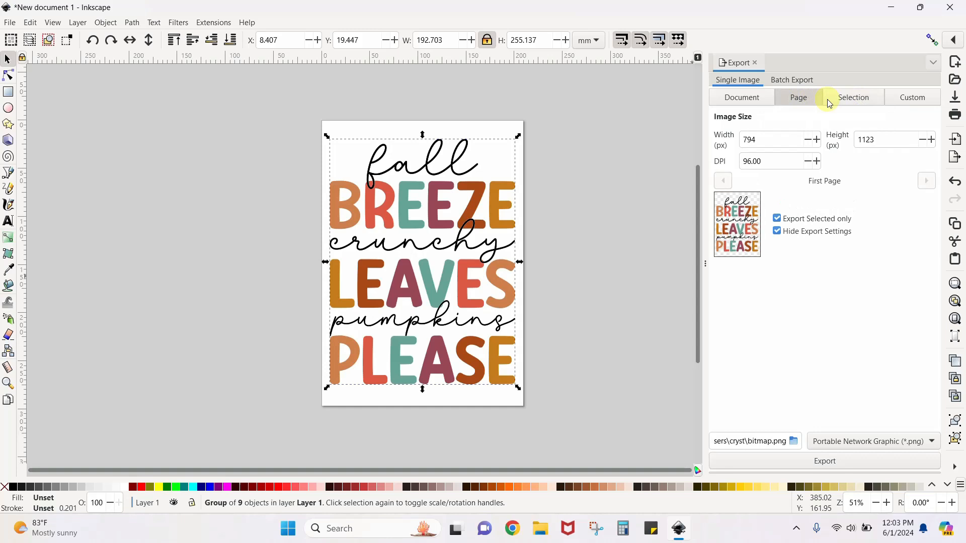
click(855, 100)
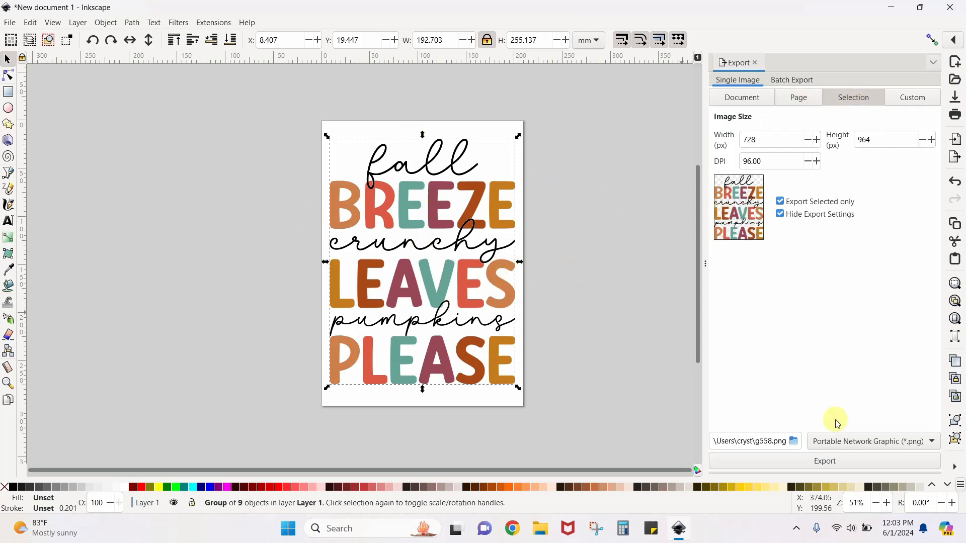
click(838, 462)
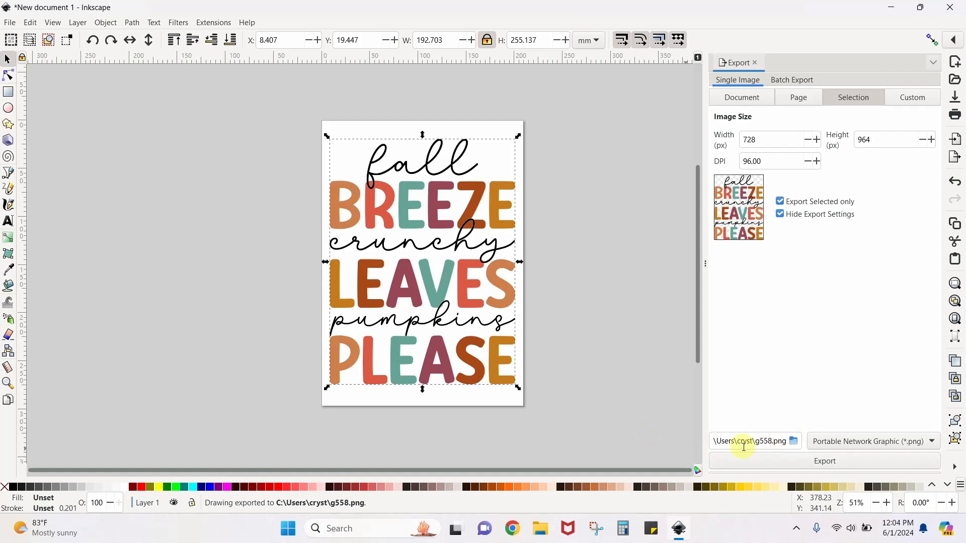
Export the selected design to the Desktop as name1 in Portable Network Graphic (*.png) format
click(793, 441)
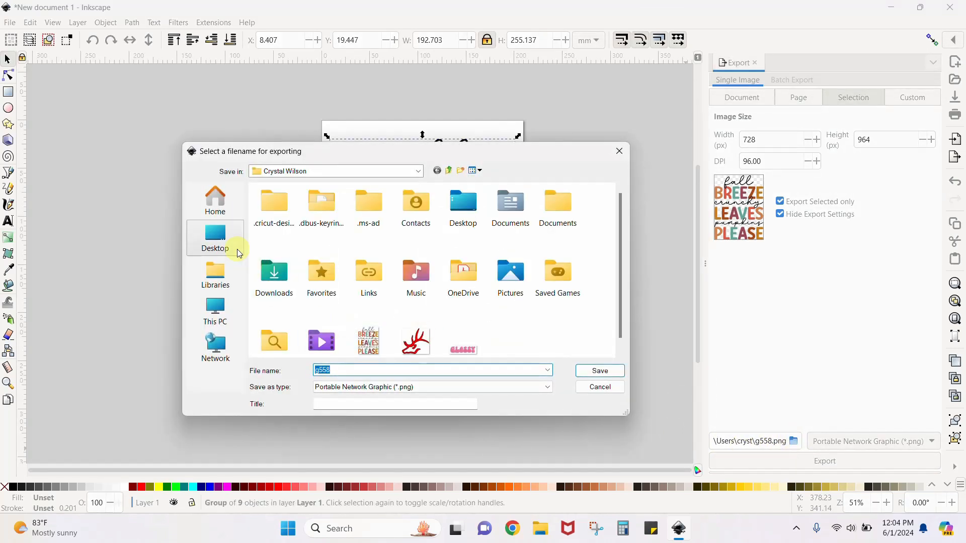
click(215, 236)
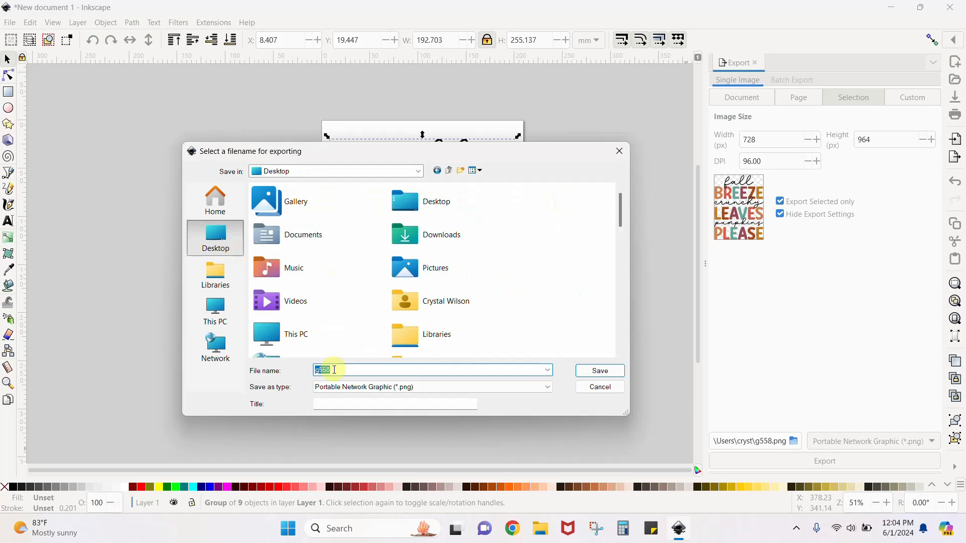
text(name1)
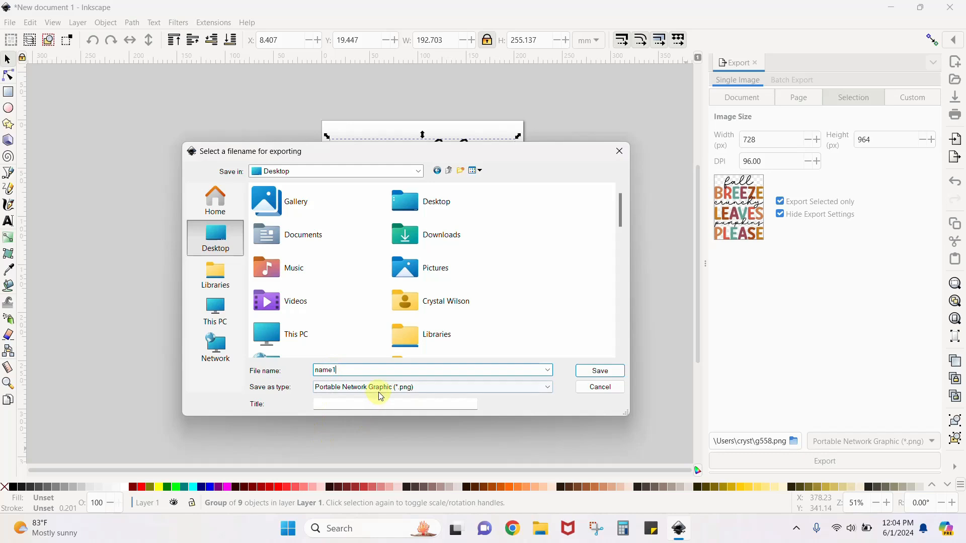
click(392, 387)
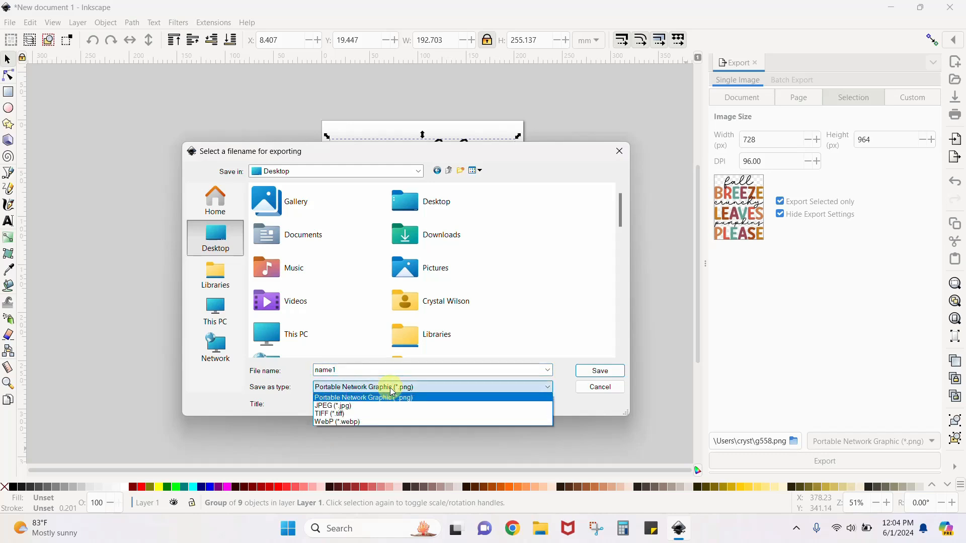
click(363, 397)
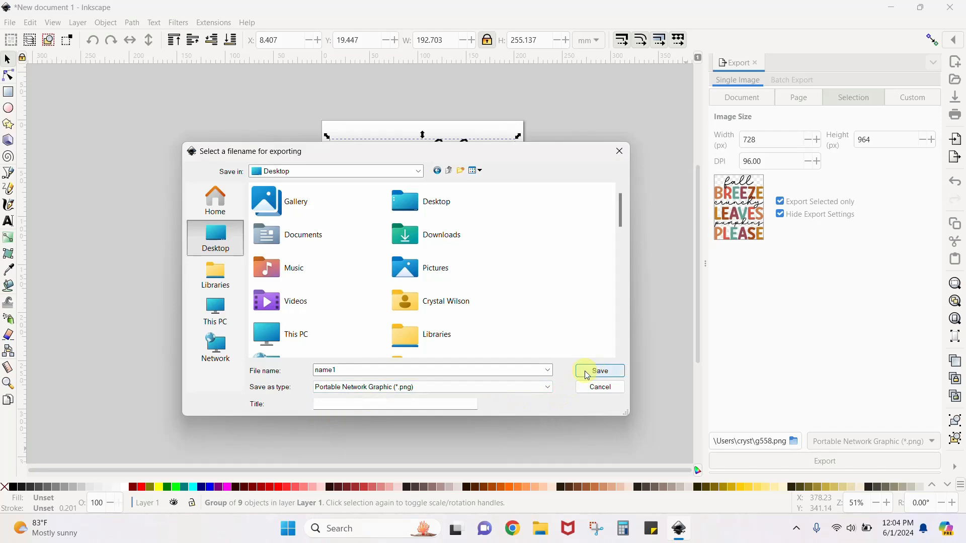
double_click(317, 370)
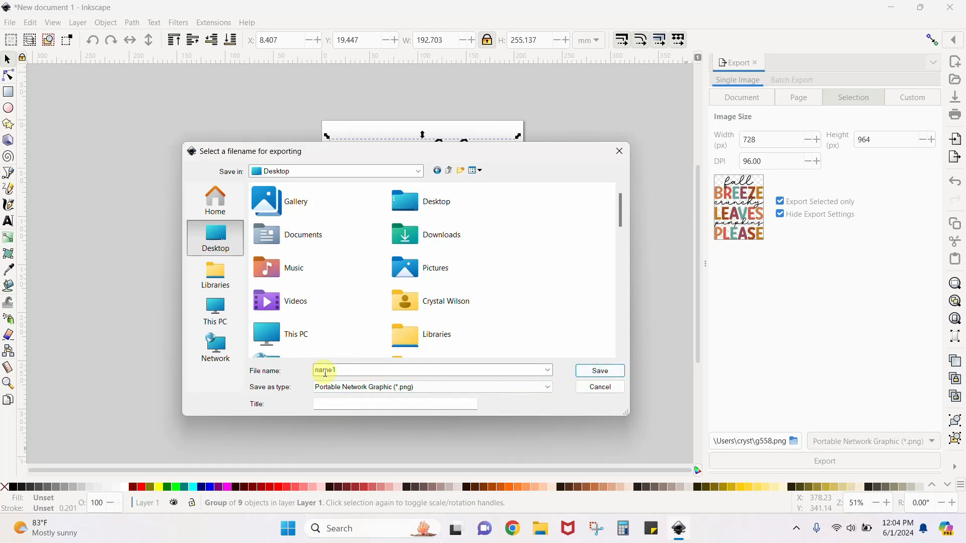
click(600, 371)
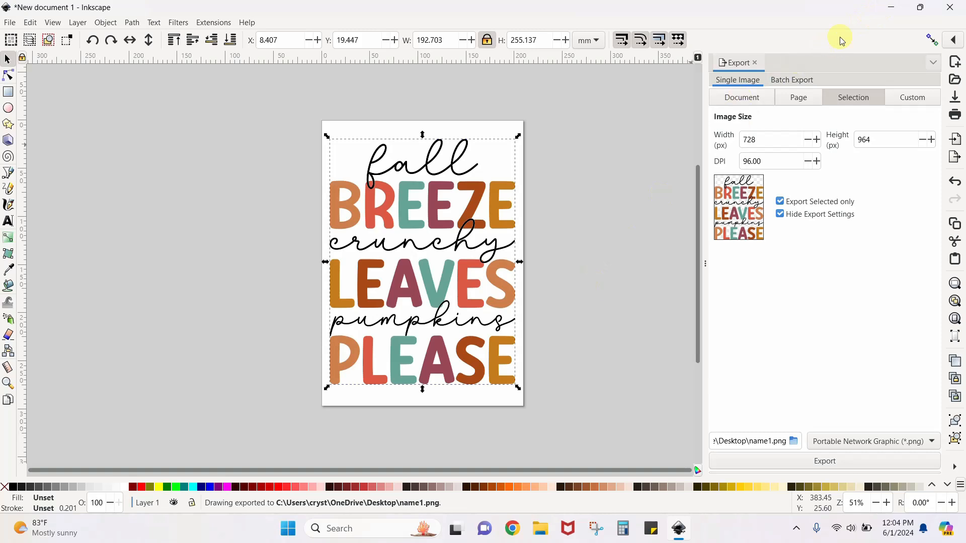
View the exported name1.png from the desktop, and return to Inkscape to close the export settings and deselect the design
click(892, 9)
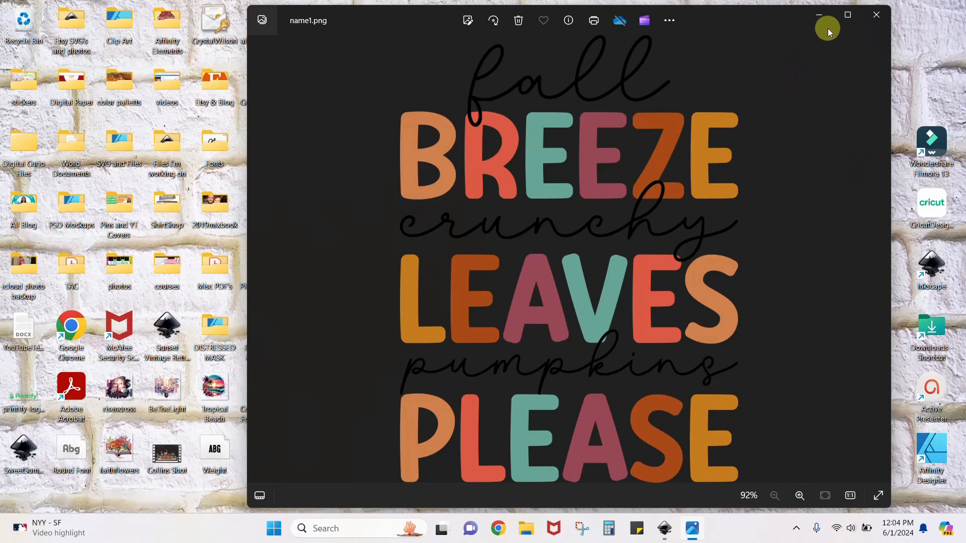
click(875, 15)
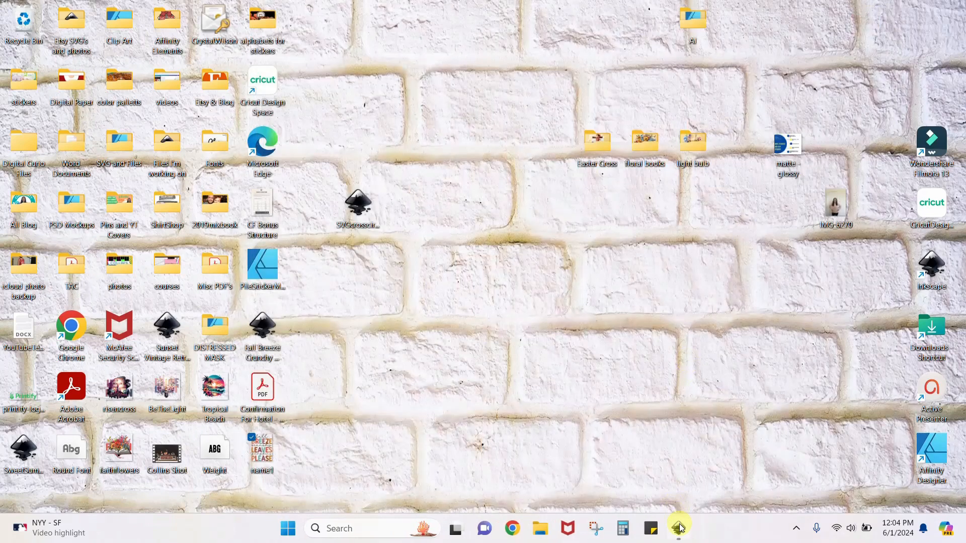
click(679, 527)
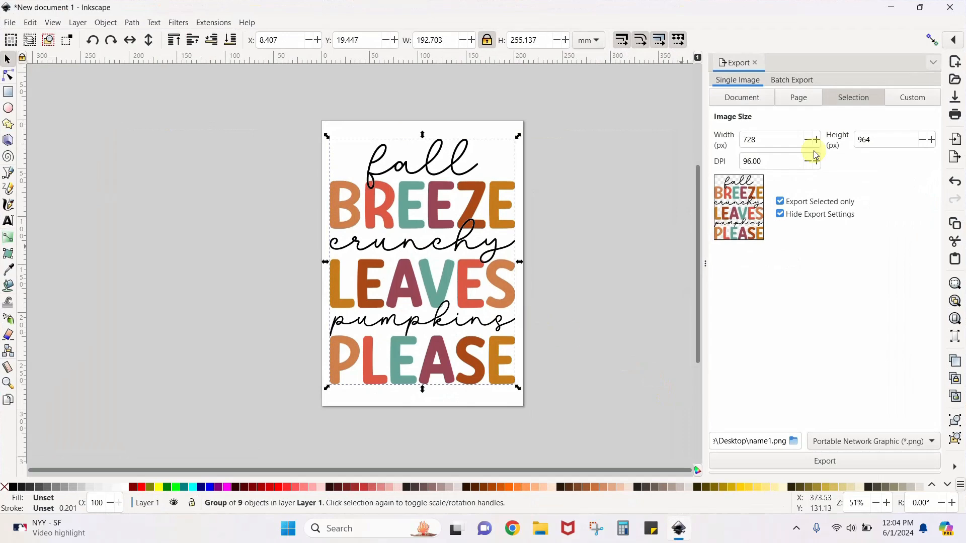
click(755, 63)
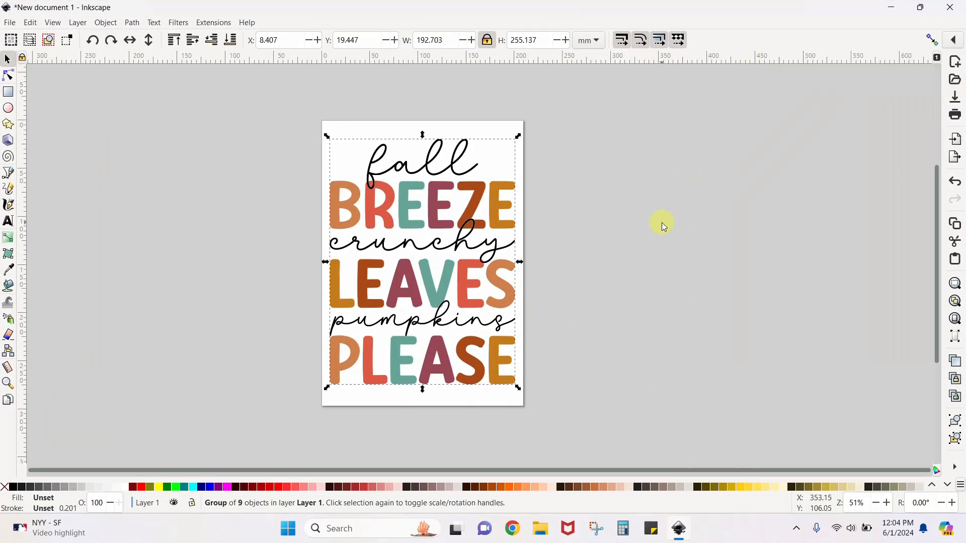
click(603, 216)
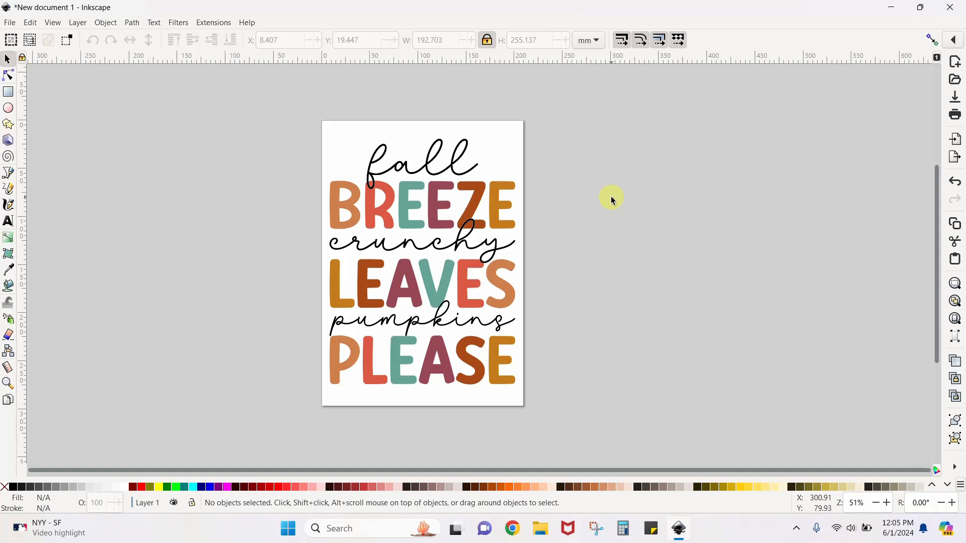
Ungroup the whole Fall Breeze design so that its words can be moved separately
click(460, 162)
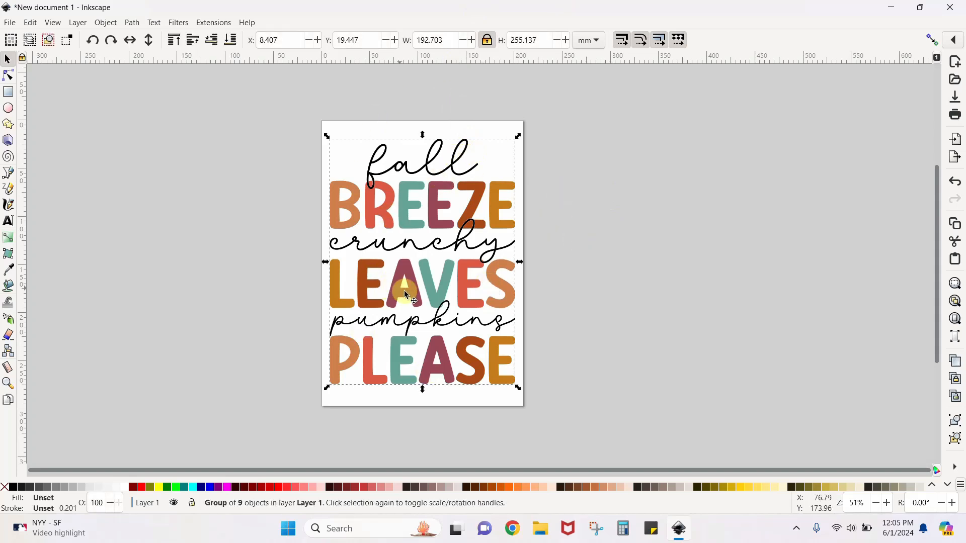
mouse_move(428, 297)
mouse_down()
mouse_move(438, 279)
mouse_move(426, 301)
mouse_up()
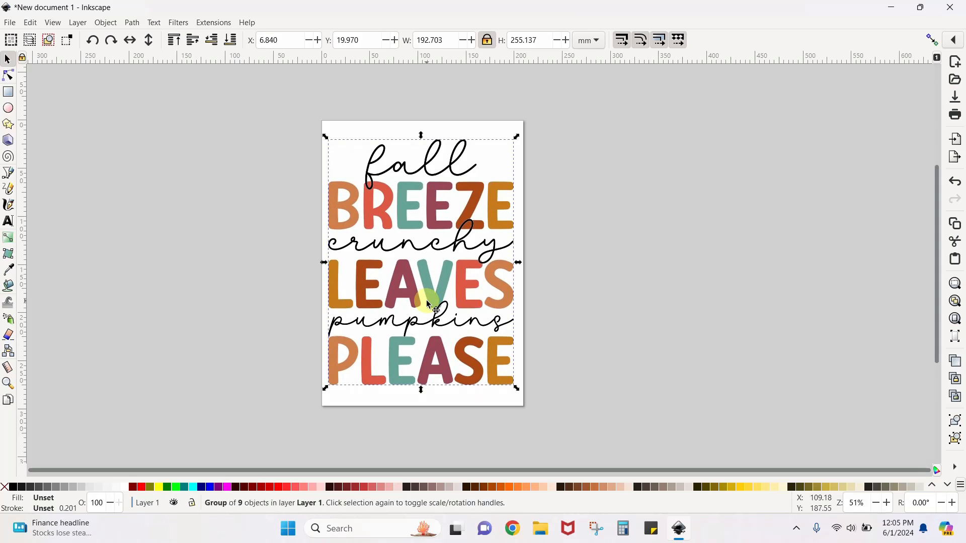
right_click(427, 301)
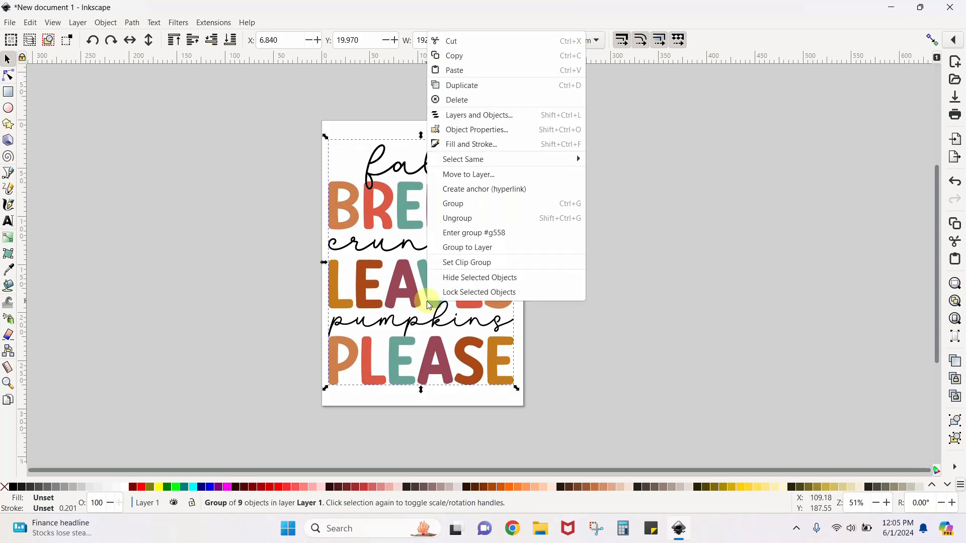
click(467, 218)
click(726, 259)
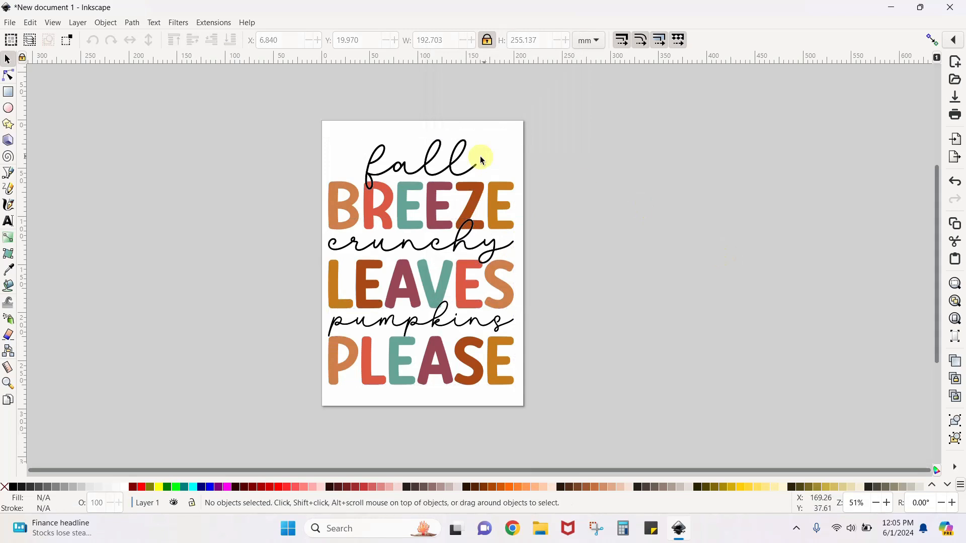
Separate the words around the page: BREEZE and PLEASE to its right, LEAVES and the script word fall to its left
drag(475, 200, 668, 198)
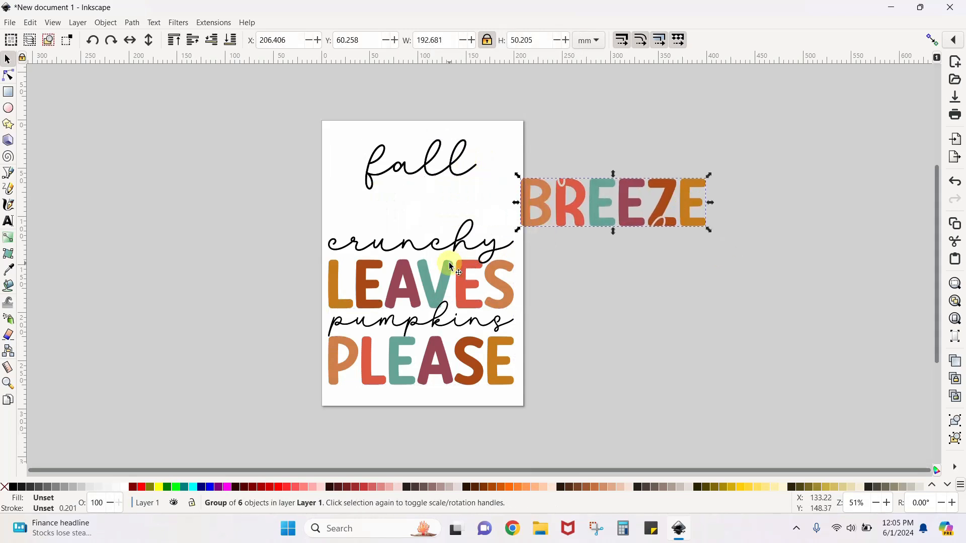
drag(397, 272, 228, 263)
drag(405, 355, 627, 382)
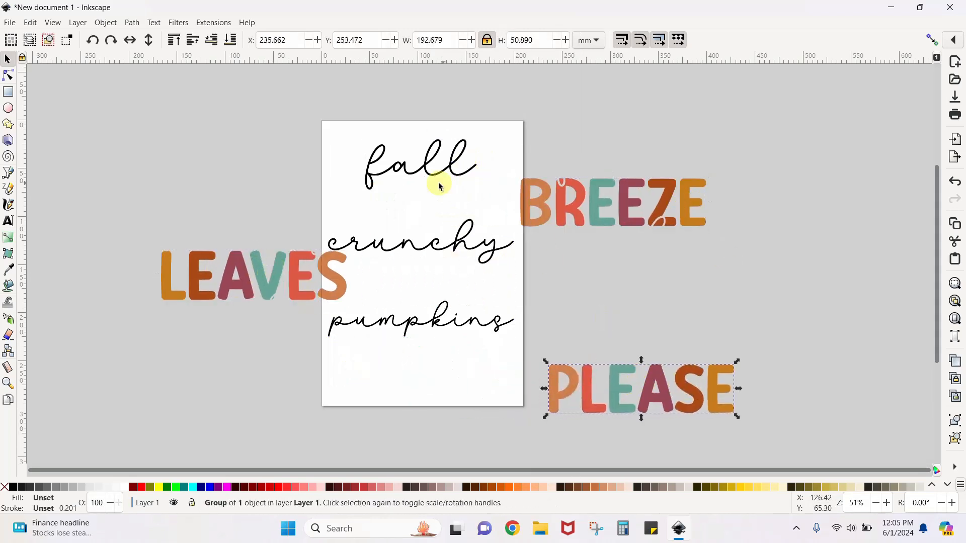
drag(357, 162, 227, 161)
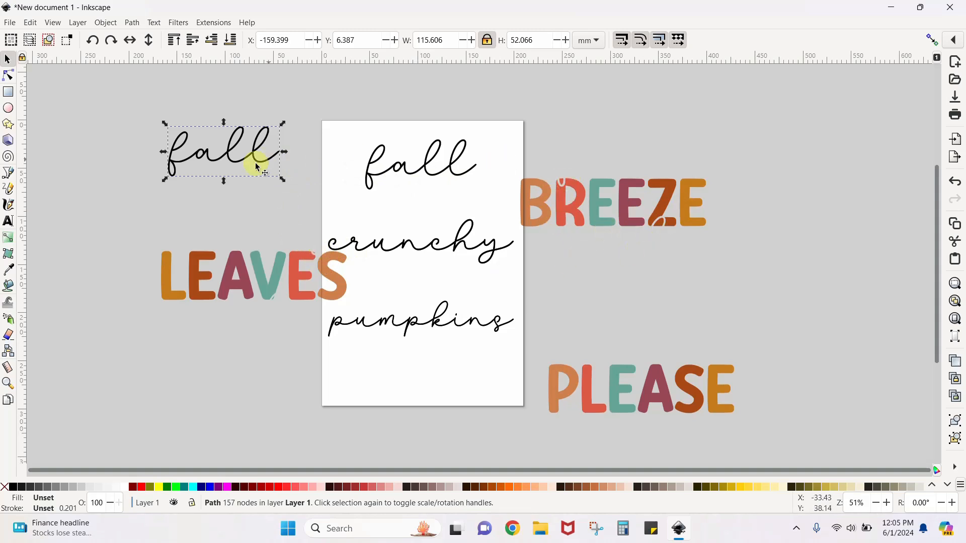
Delete the duplicate copies of the script words fall, crunchy and pumpkins, keeping one of each
click(392, 169)
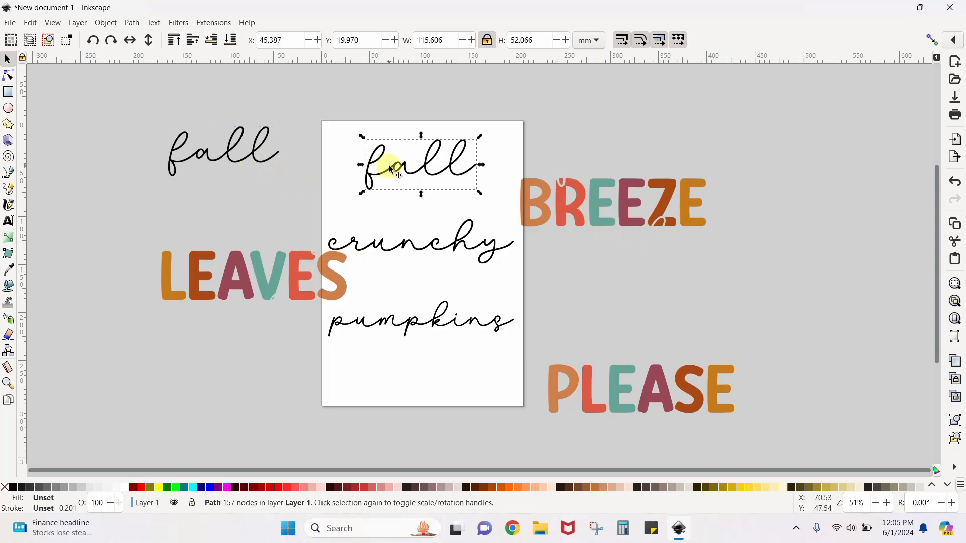
key(Delete)
drag(375, 248, 414, 191)
key(Delete)
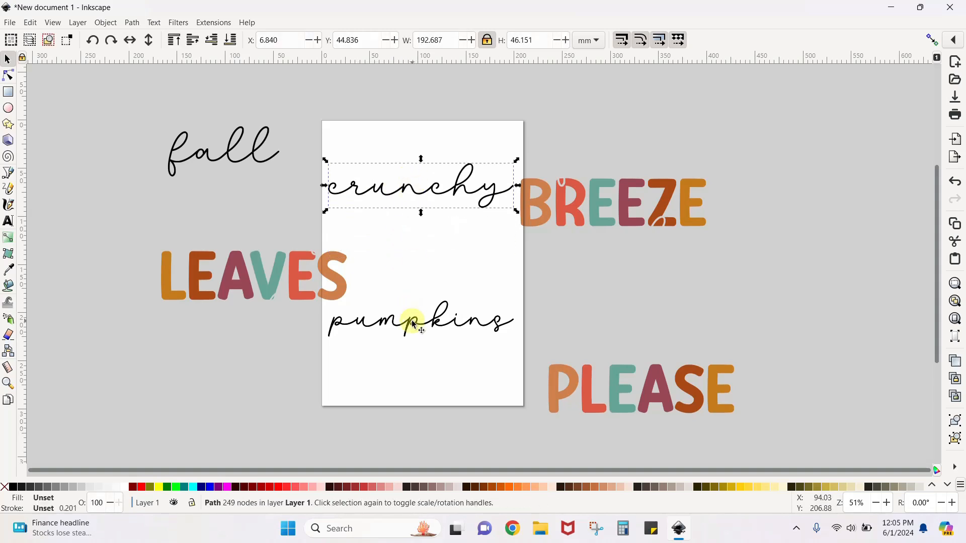
drag(412, 325, 431, 263)
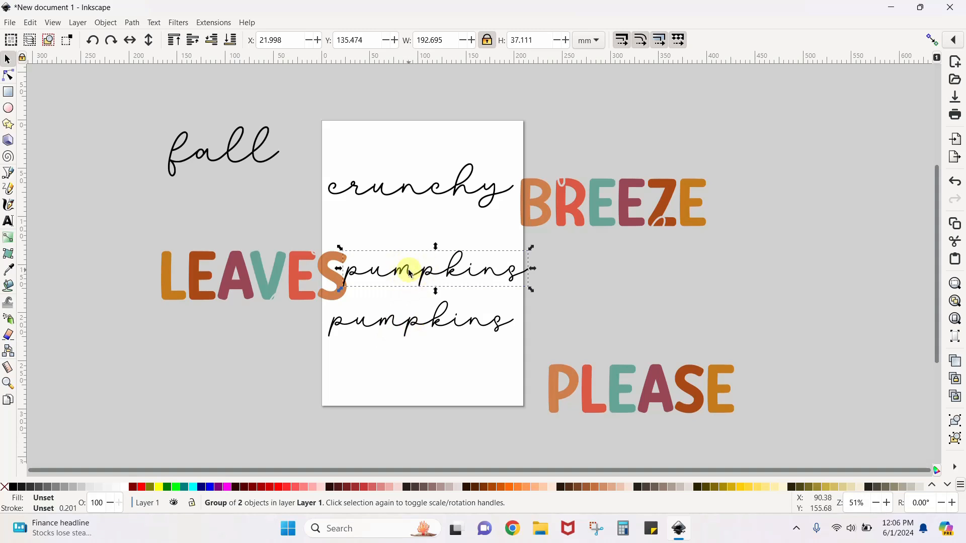
key(Delete)
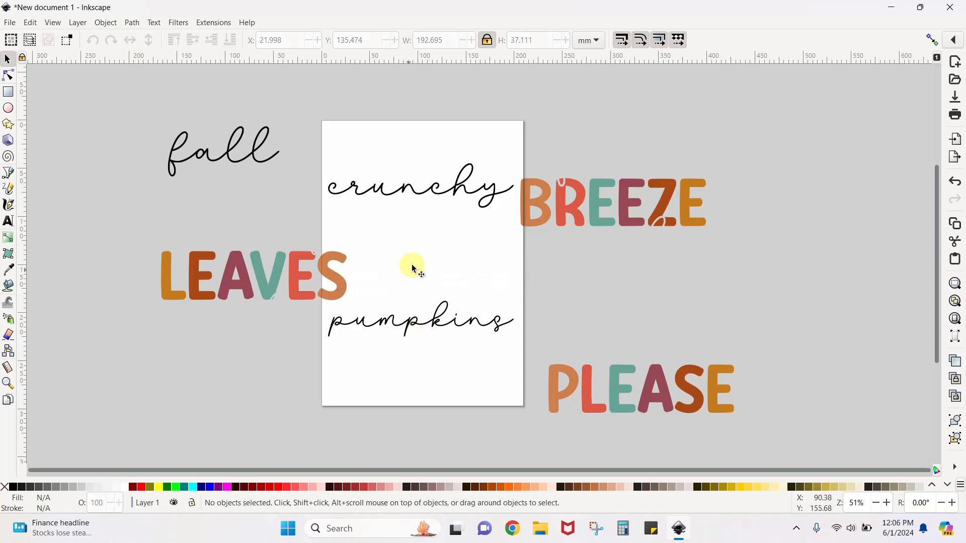
Move the script words fall, crunchy and pumpkins off the page, beyond its upper-left corner
drag(425, 193, 432, 236)
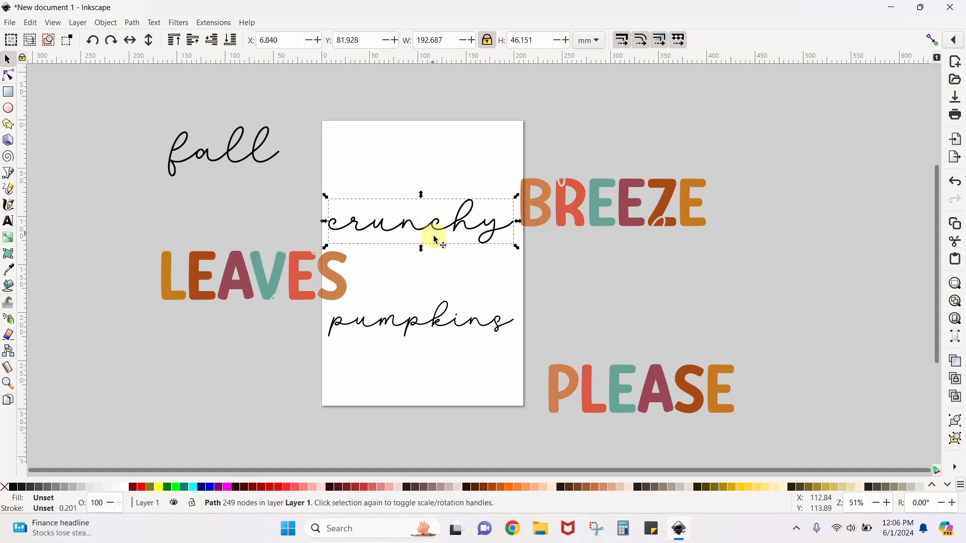
drag(452, 319, 446, 367)
drag(261, 137, 410, 142)
drag(366, 177, 463, 155)
drag(485, 226, 310, 125)
drag(433, 155, 288, 110)
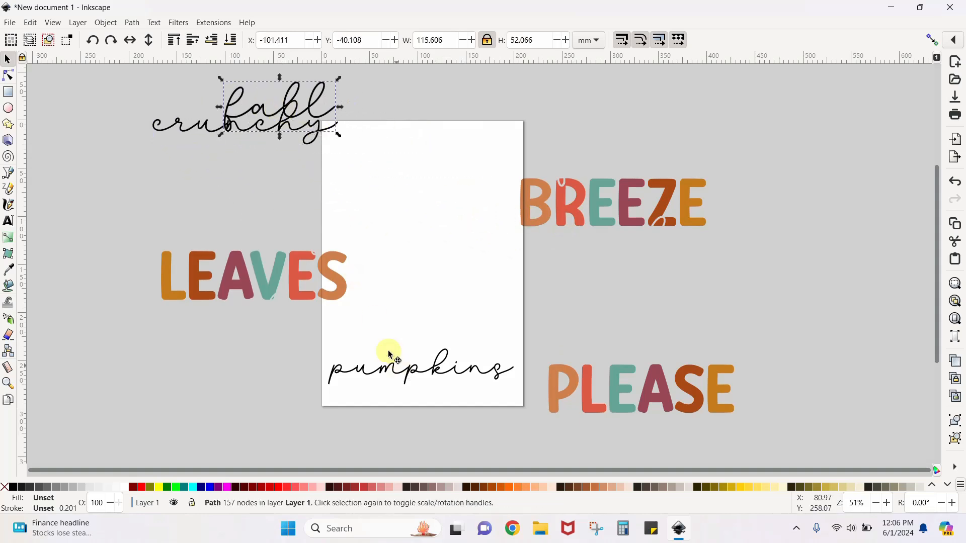
drag(387, 349, 225, 119)
Stack the words BREEZE, LEAVES and PLEASE on the page in three aligned, separated rows
drag(558, 211, 362, 190)
drag(341, 292, 502, 280)
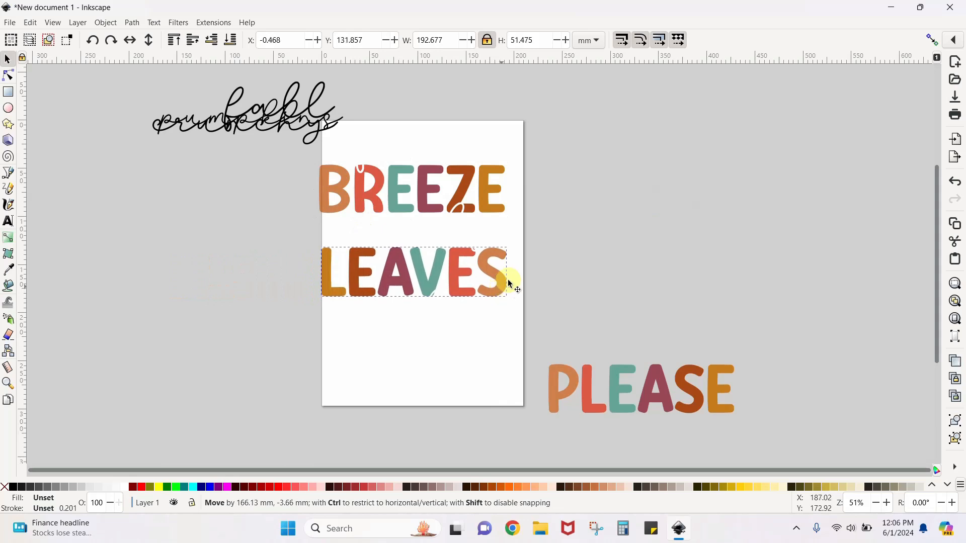
drag(600, 399, 381, 363)
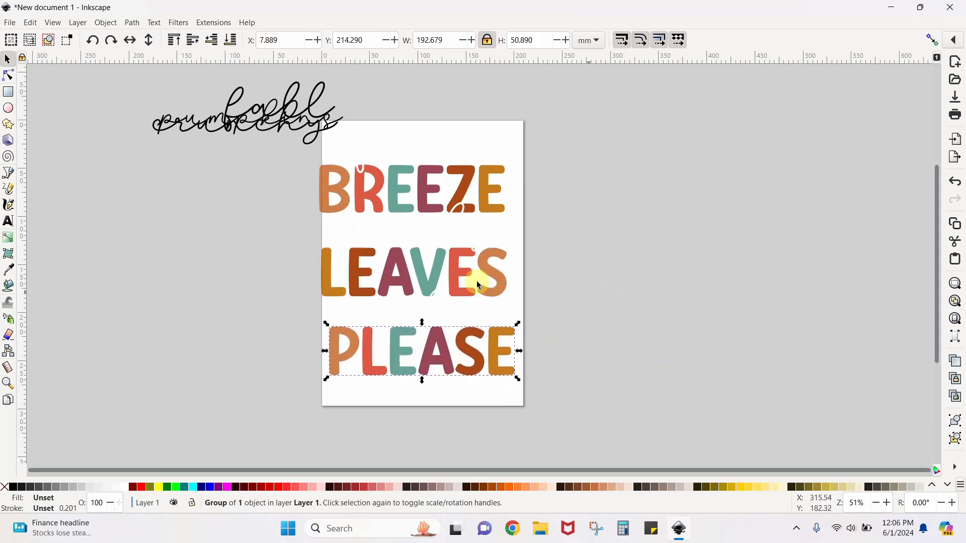
drag(431, 274, 440, 269)
drag(428, 194, 444, 190)
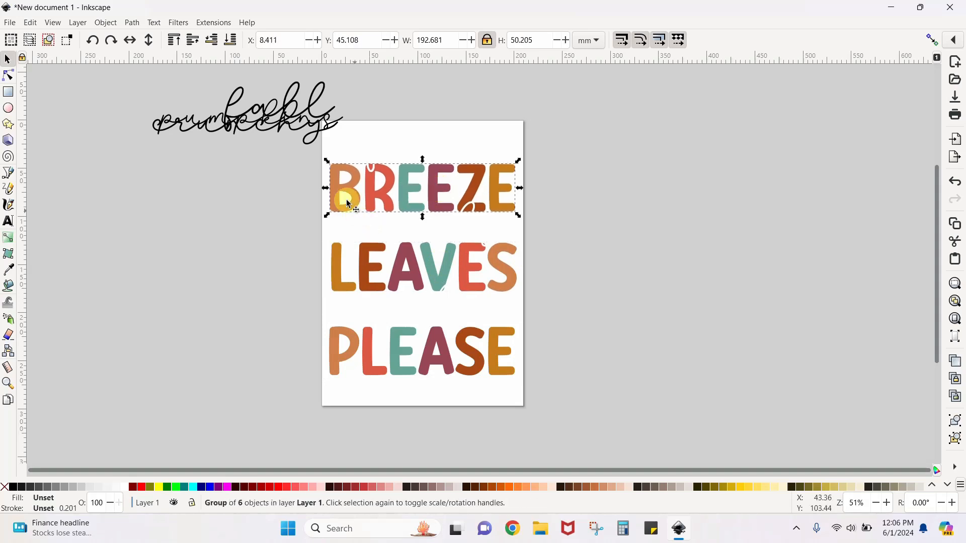
Ungroup the words BREEZE and LEAVES into individual letters
right_click(426, 201)
click(460, 390)
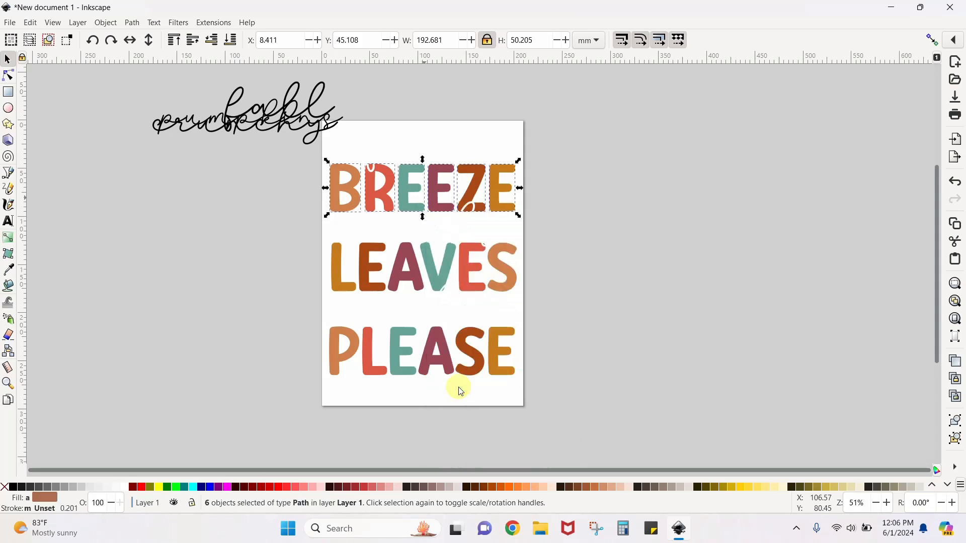
click(614, 220)
click(367, 280)
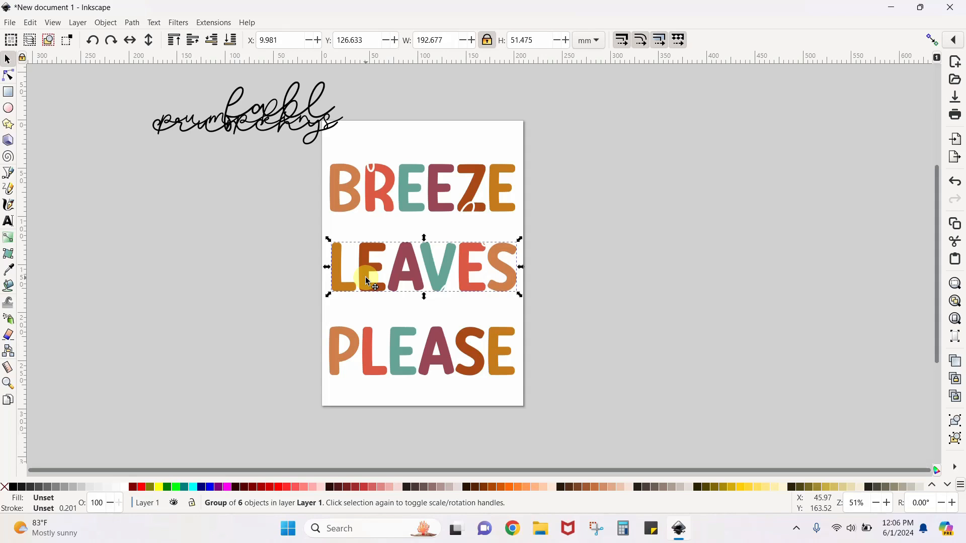
key(ctrl+shift+g)
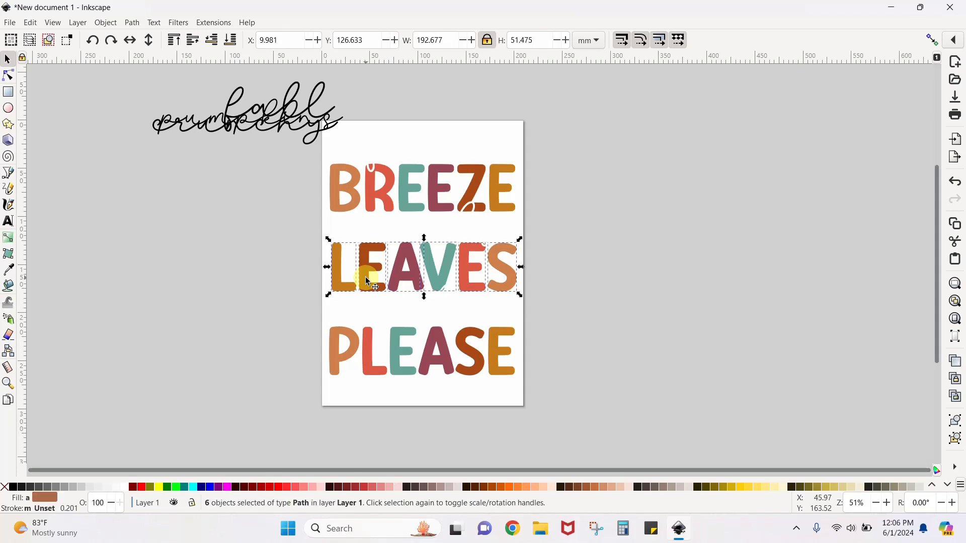
click(580, 263)
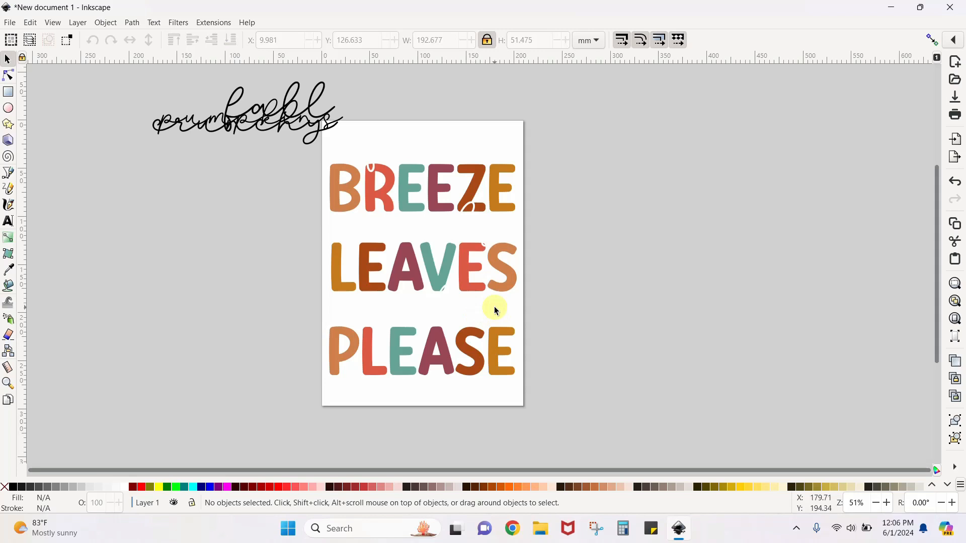
Ungroup the word PLEASE into individual letters and select its final E
click(480, 360)
key(ctrl+shift+g)
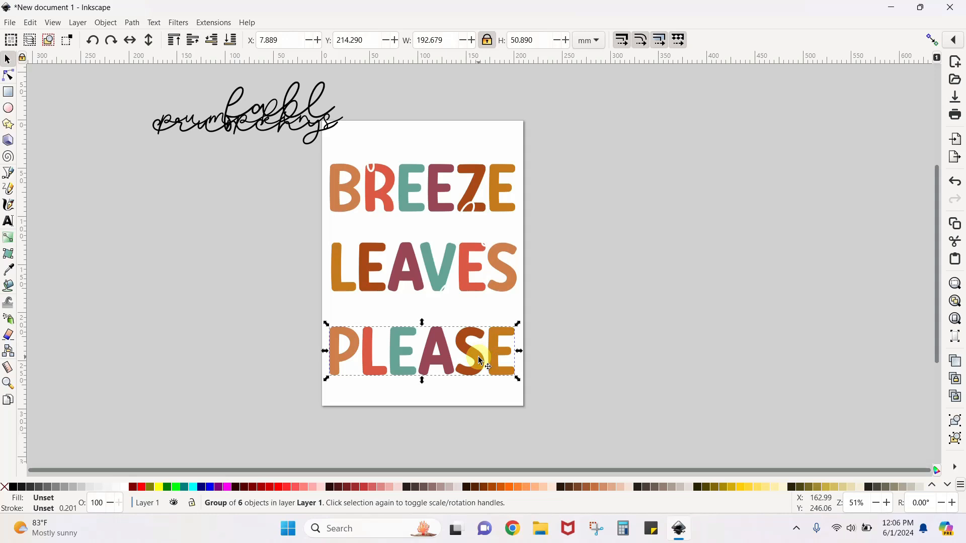
key(ctrl+shift+g)
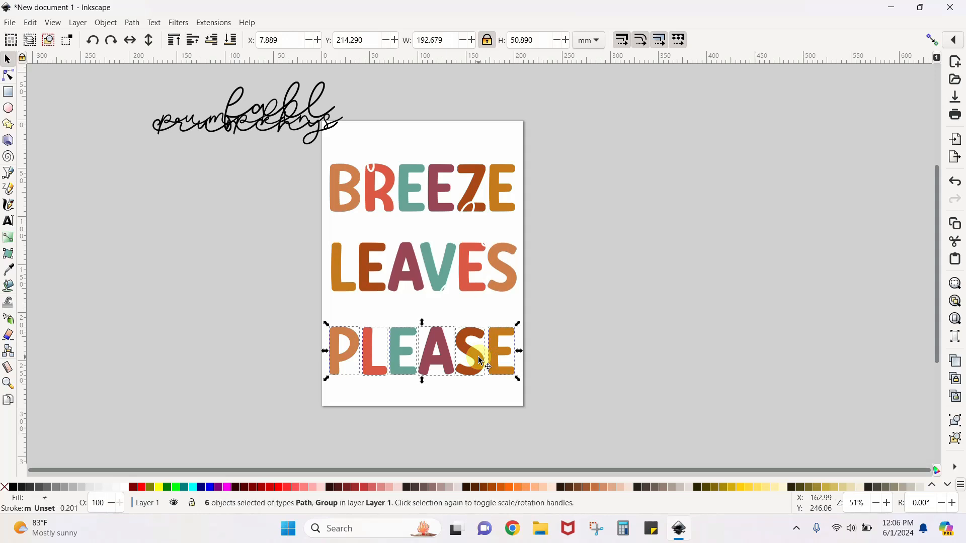
click(586, 339)
click(503, 347)
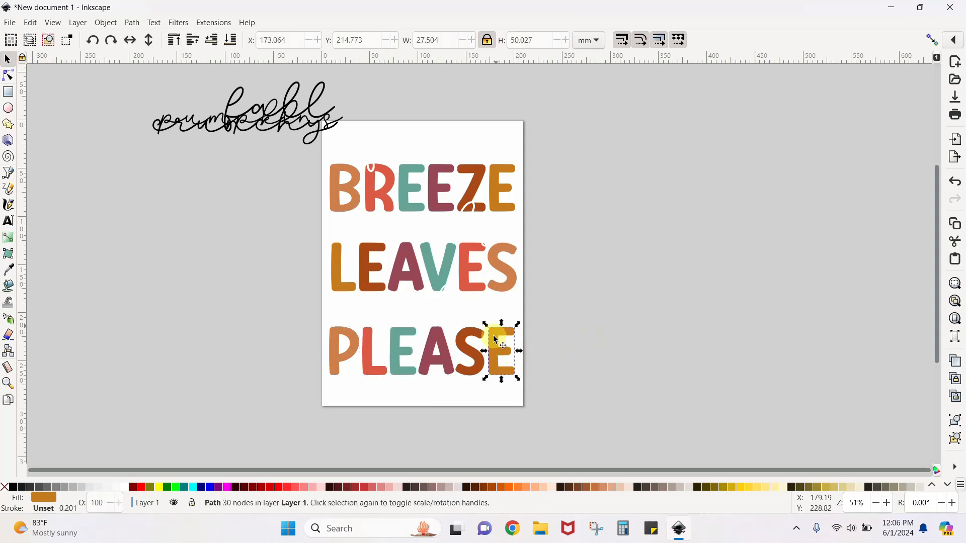
Select the letters of BREEZE and LEAVES one by one to check that each is a separate object
click(503, 290)
click(500, 201)
click(473, 197)
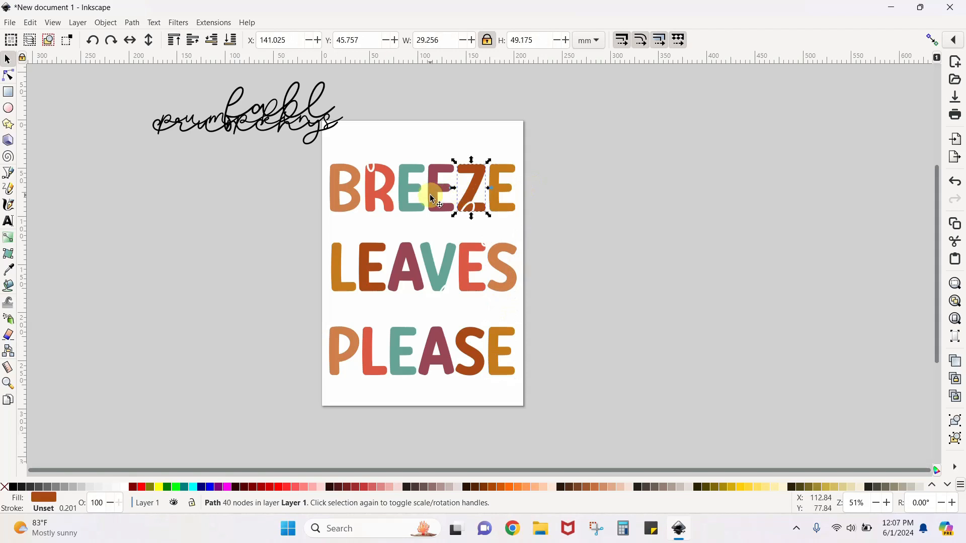
click(432, 196)
click(408, 199)
click(383, 195)
click(346, 201)
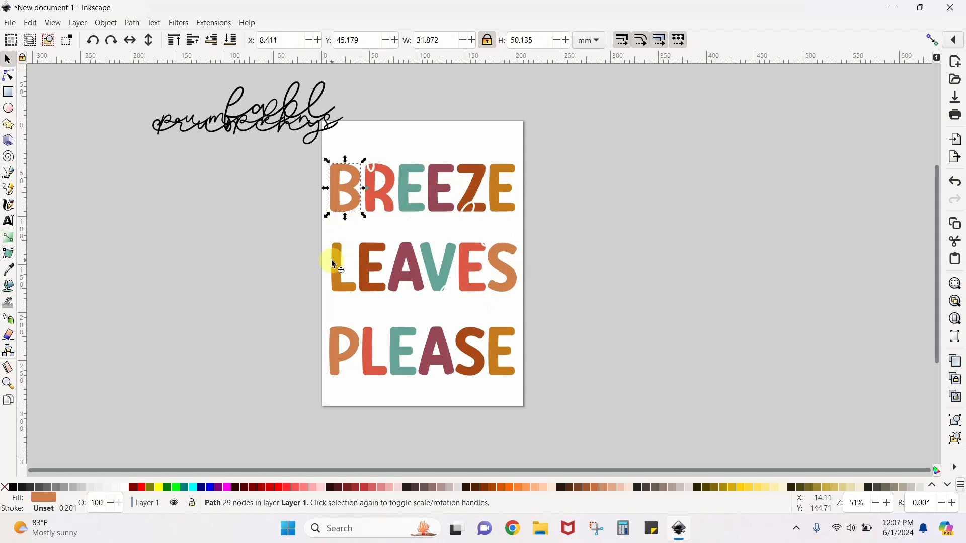
click(350, 266)
click(373, 275)
click(407, 271)
click(438, 270)
click(472, 274)
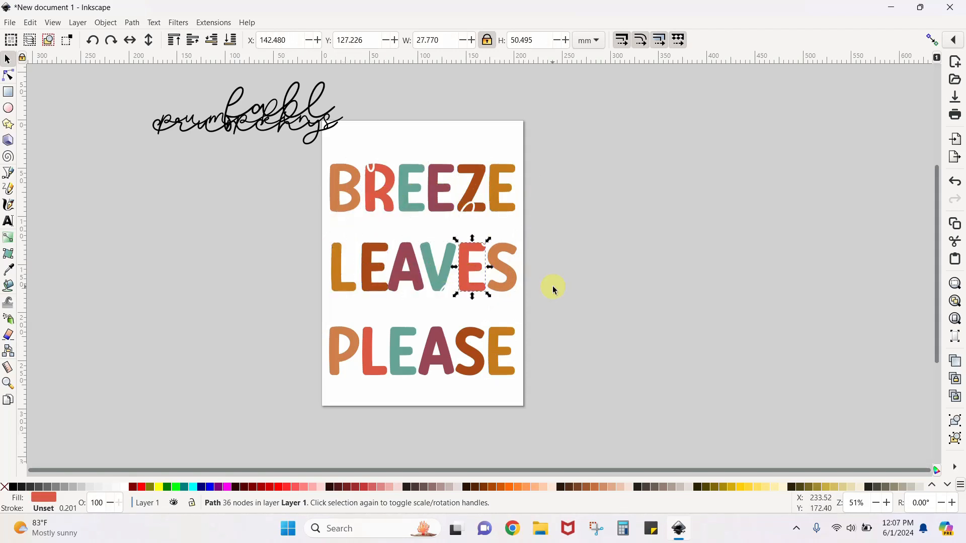
click(606, 296)
Nudge the first E of LEAVES slightly to the left and deselect it
click(373, 290)
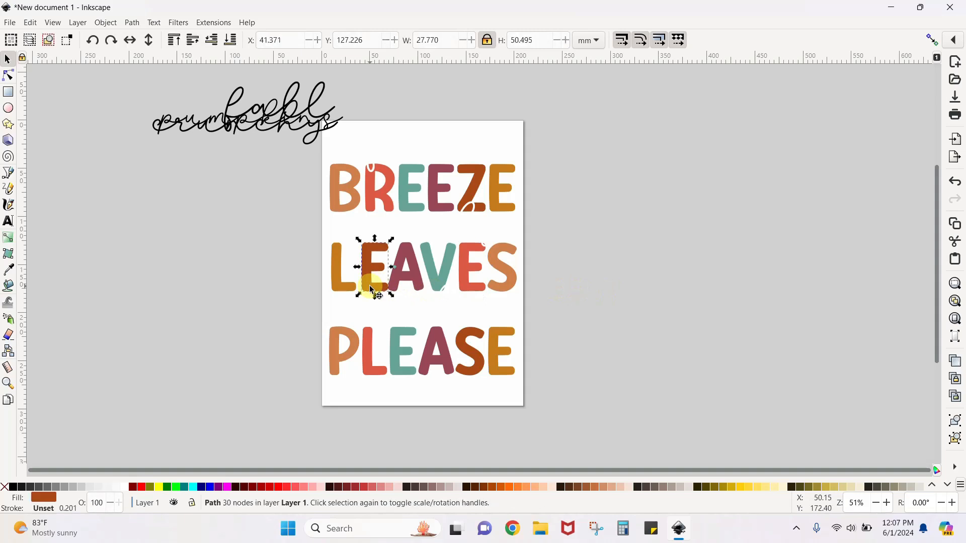
key(Left)
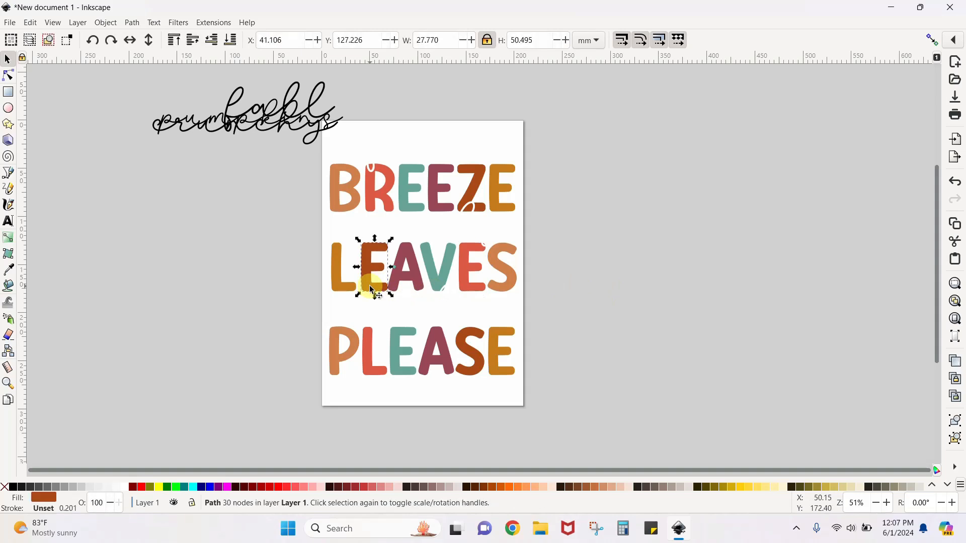
click(607, 270)
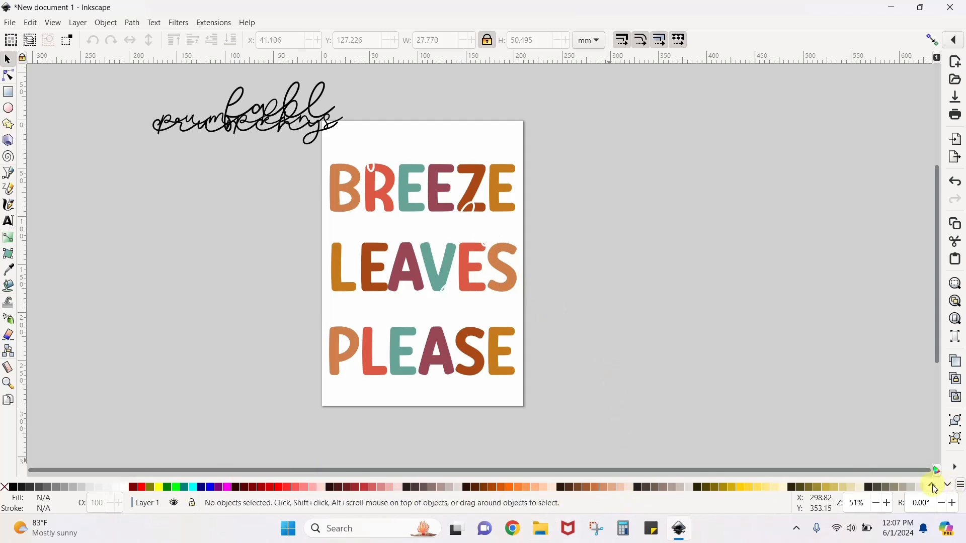
Browse further rows of the colour palette and open the fill settings for the B of BREEZE
click(948, 486)
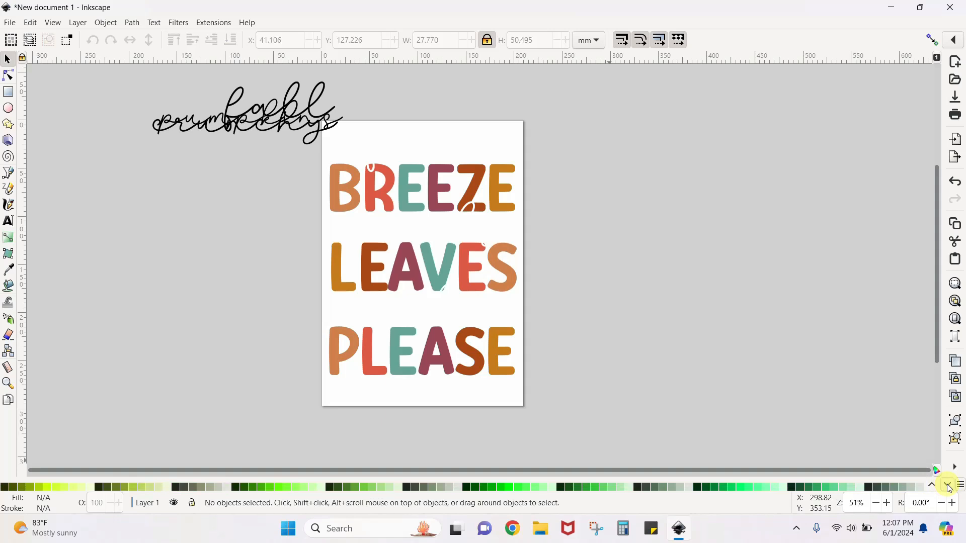
click(947, 485)
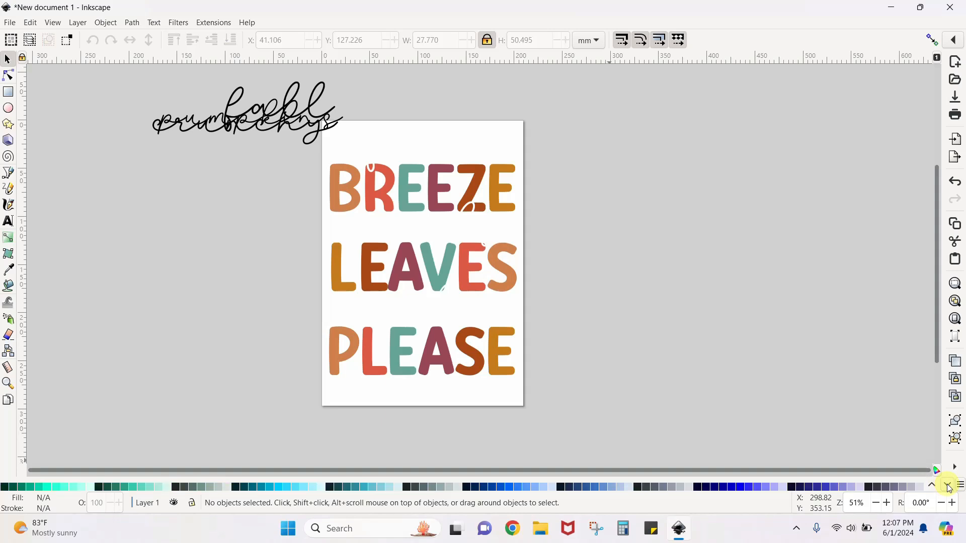
click(947, 485)
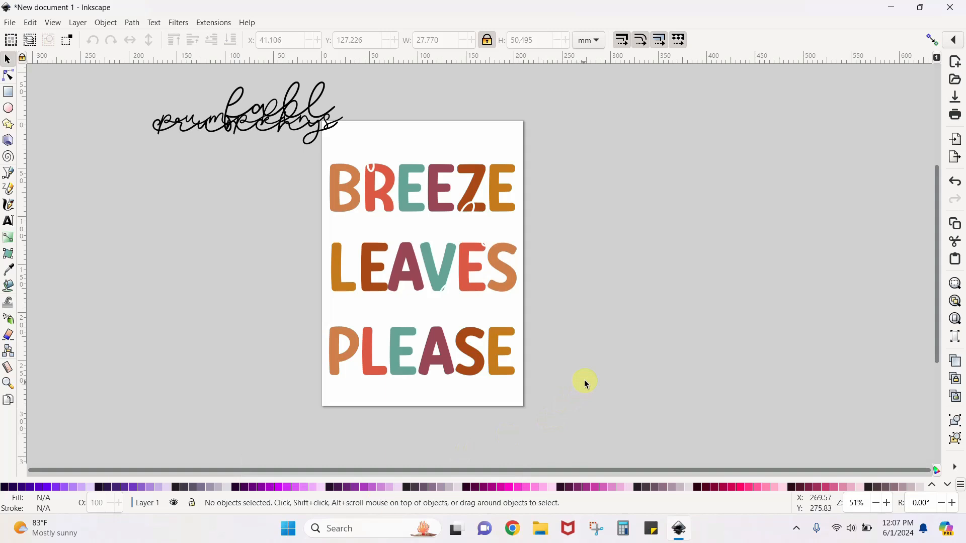
click(337, 186)
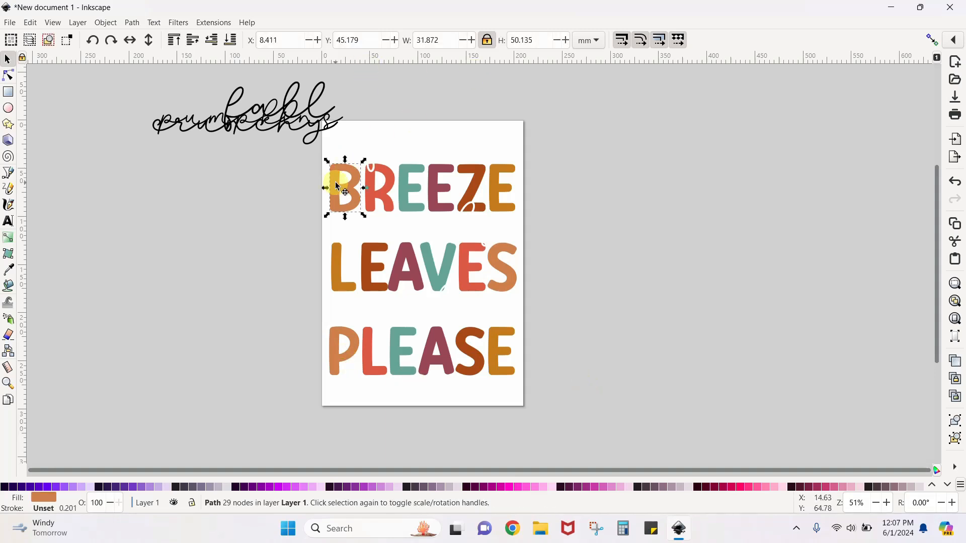
click(49, 501)
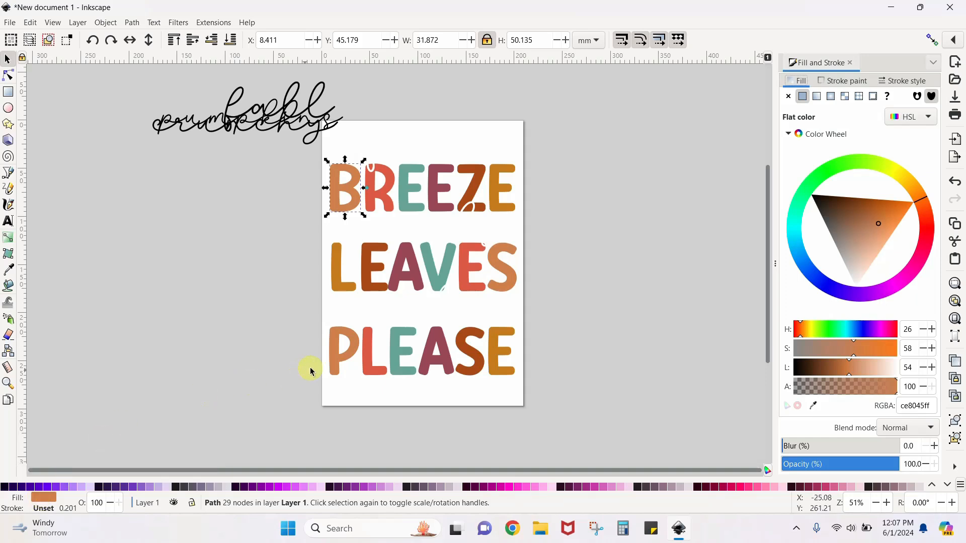
Select letters of PLEASE in turn to examine their fill settings, ending on the S
click(362, 361)
click(375, 365)
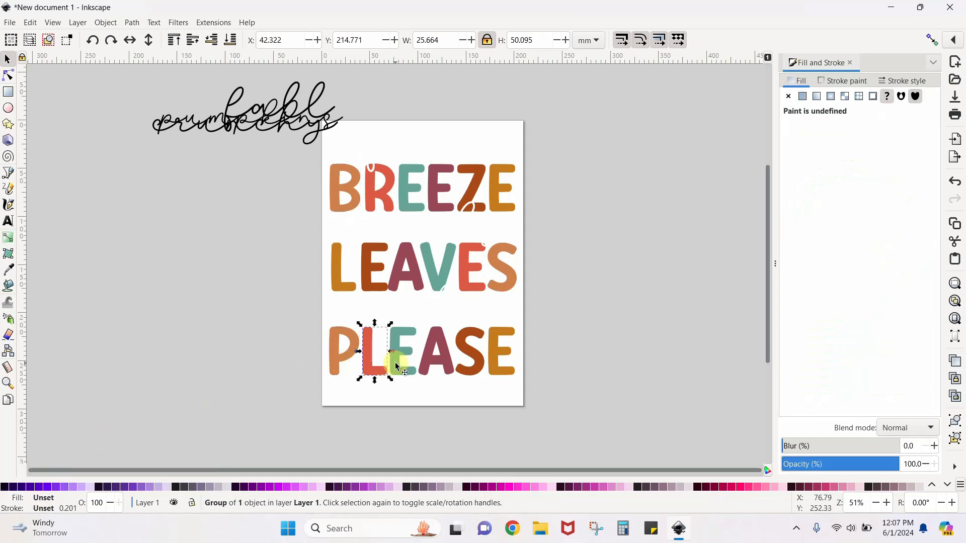
click(417, 366)
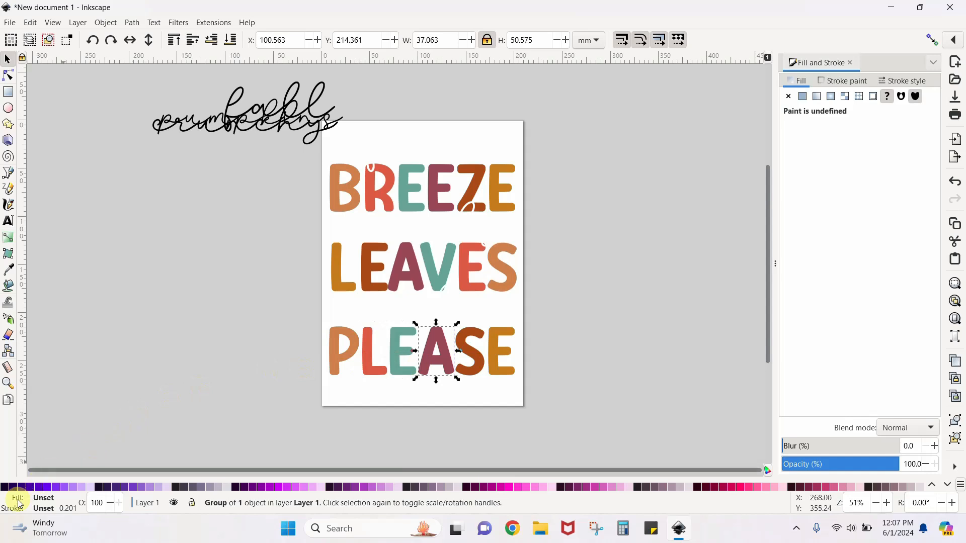
click(438, 359)
key(Escape)
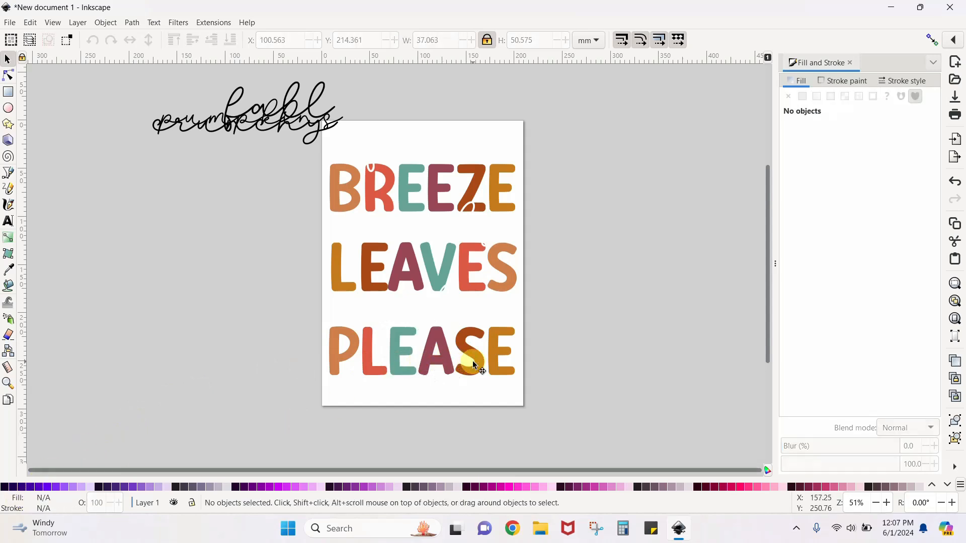
click(472, 365)
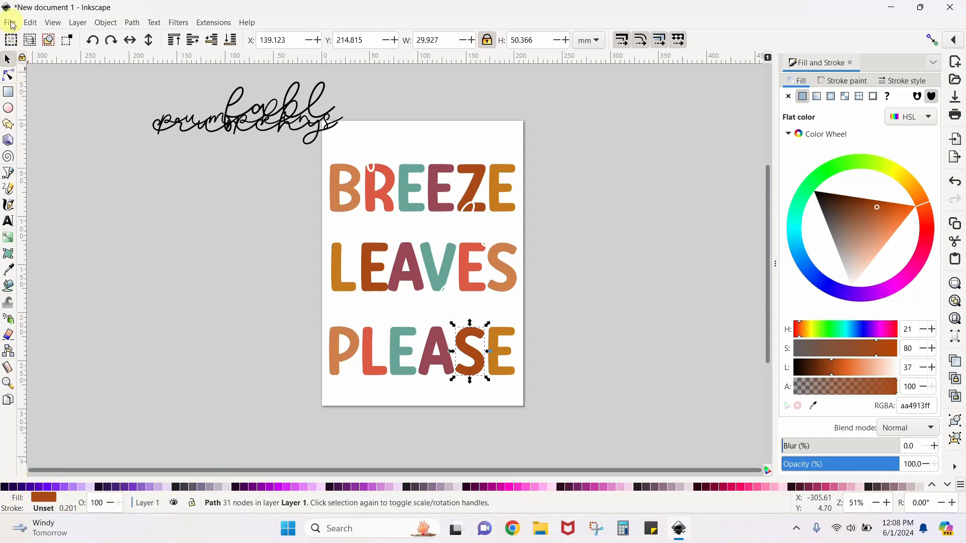
Close the Fill and Stroke settings and reopen them for the S of PLEASE
click(103, 22)
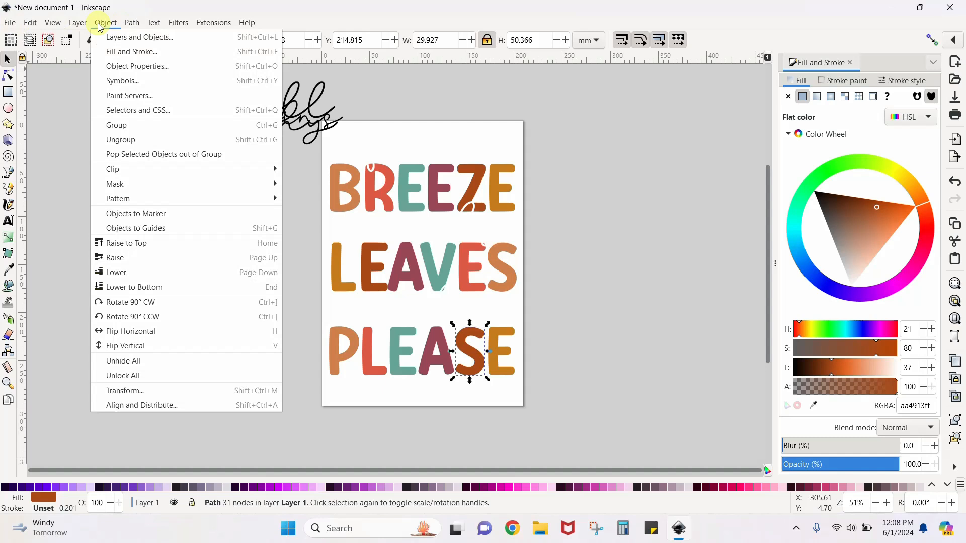
click(126, 56)
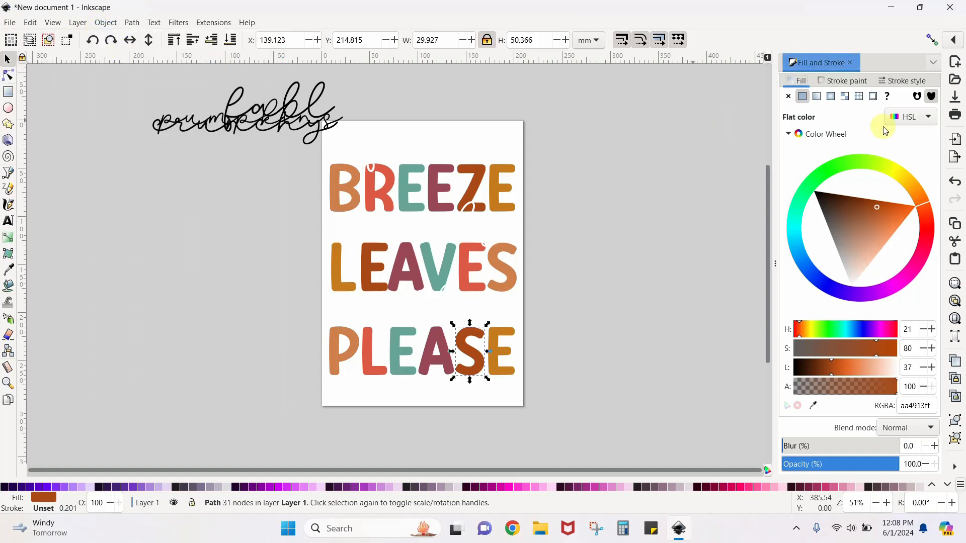
click(850, 63)
click(104, 24)
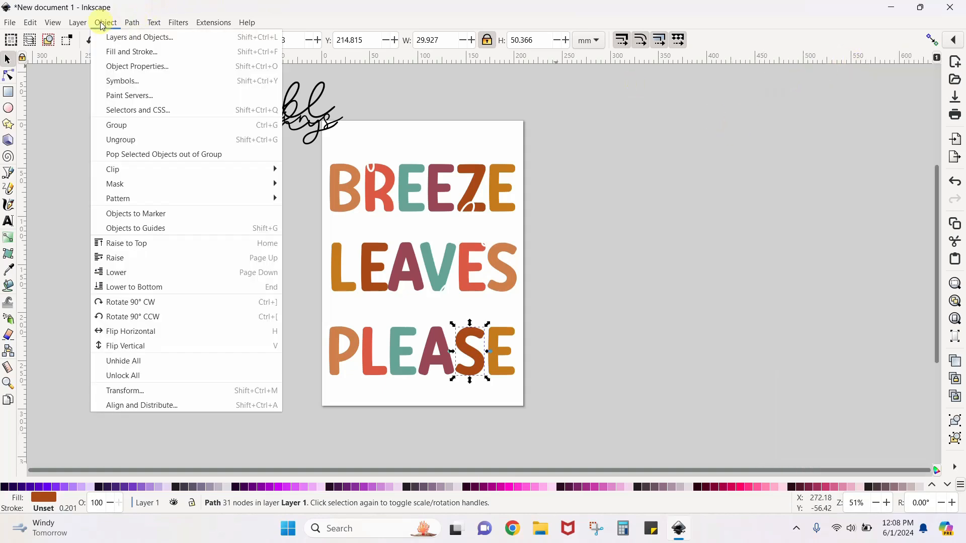
click(109, 51)
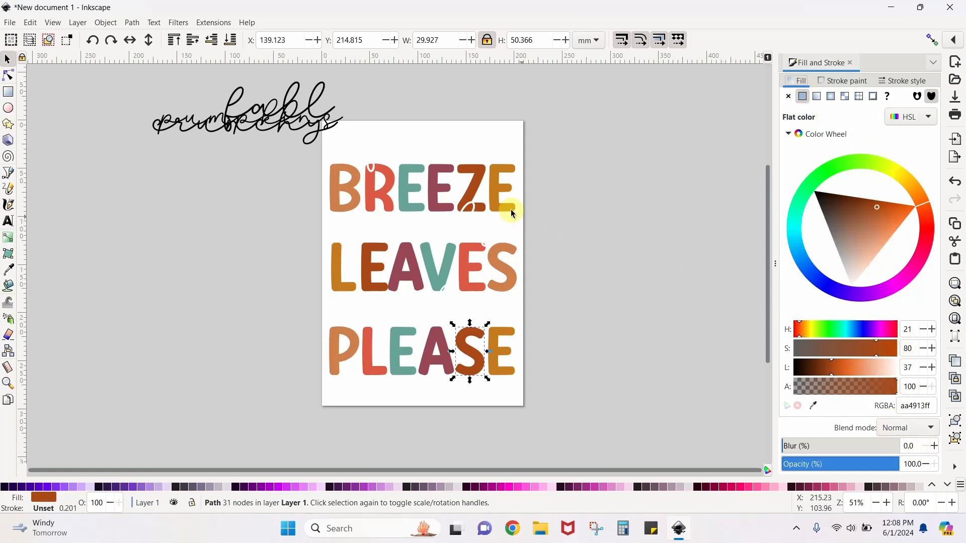
Recolour the final E of BREEZE dusty pink using the colour wheel, and set its fill RGBA value to 00000
click(502, 196)
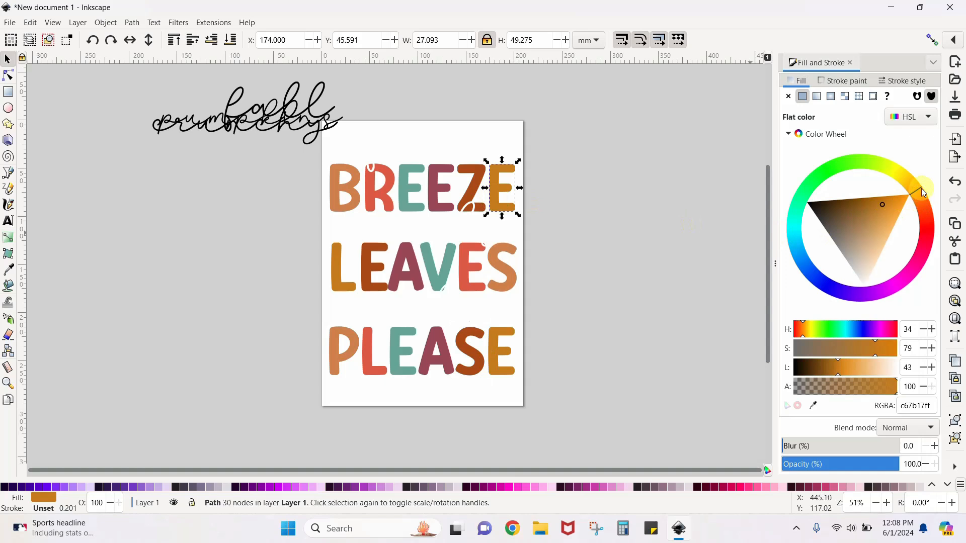
drag(921, 188, 929, 273)
mouse_move(891, 240)
mouse_down()
mouse_move(841, 246)
mouse_move(842, 234)
mouse_up()
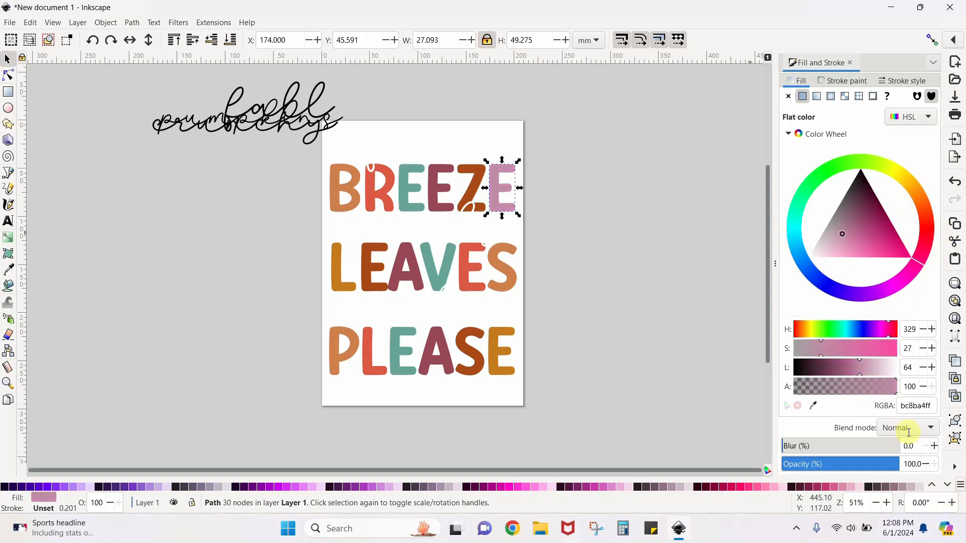
click(900, 408)
double_click(900, 407)
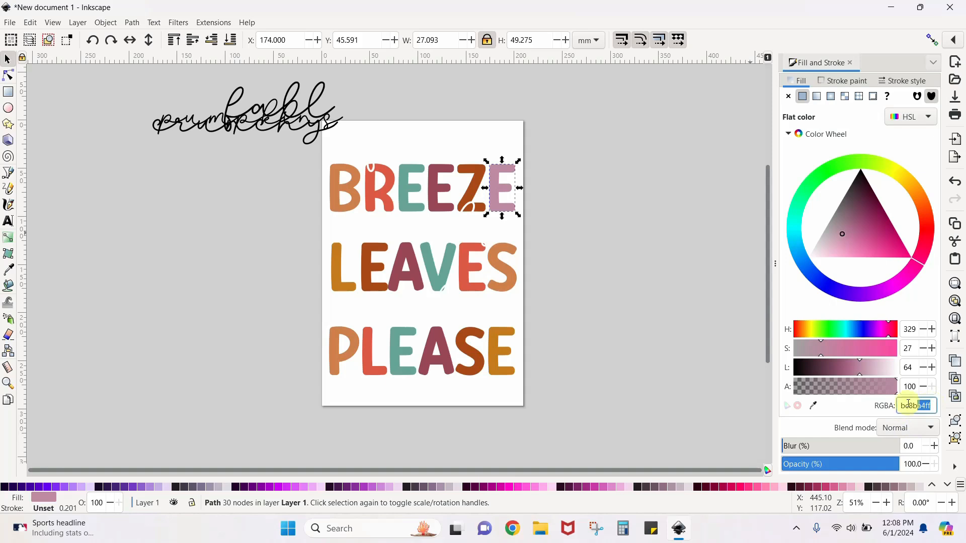
text(00000)
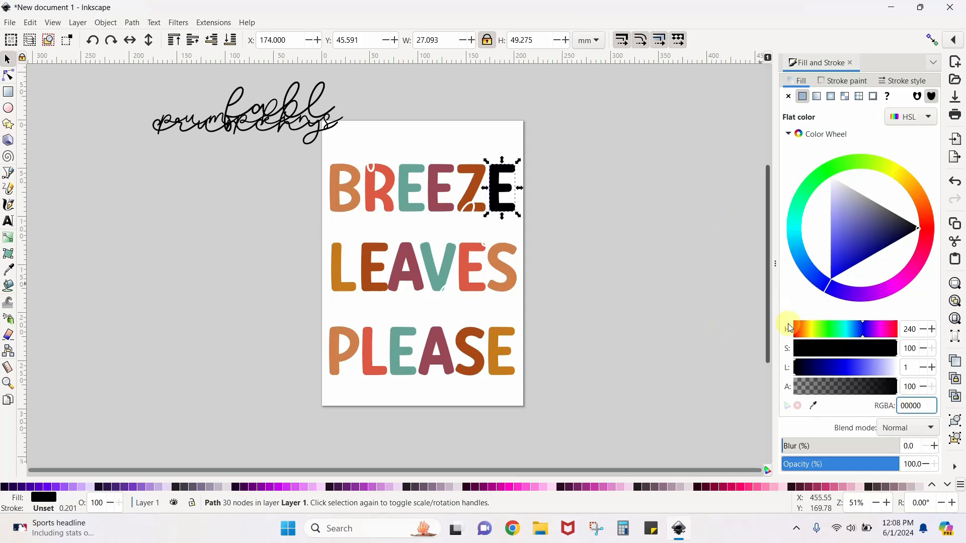
Fill the final E of BREEZE with the maroon picked from the E before the Z
click(814, 406)
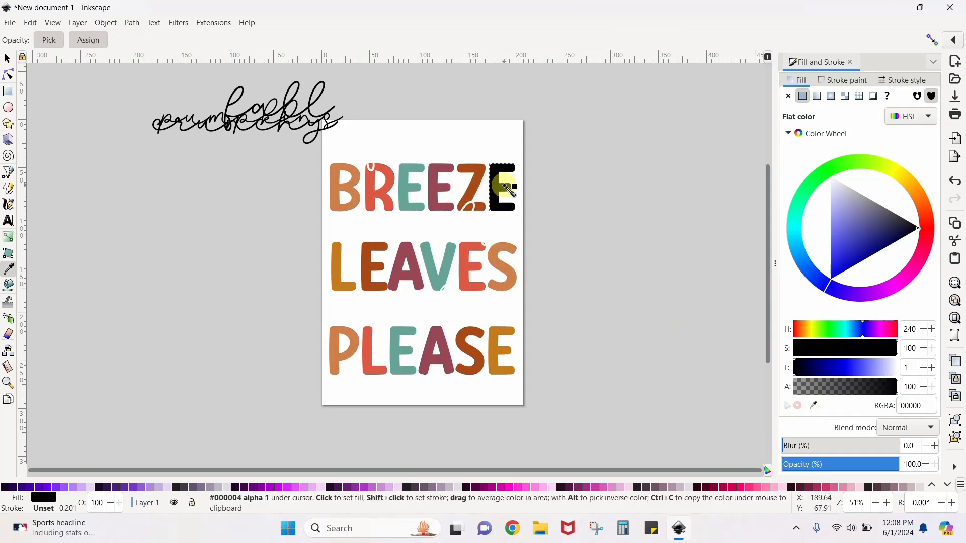
click(440, 190)
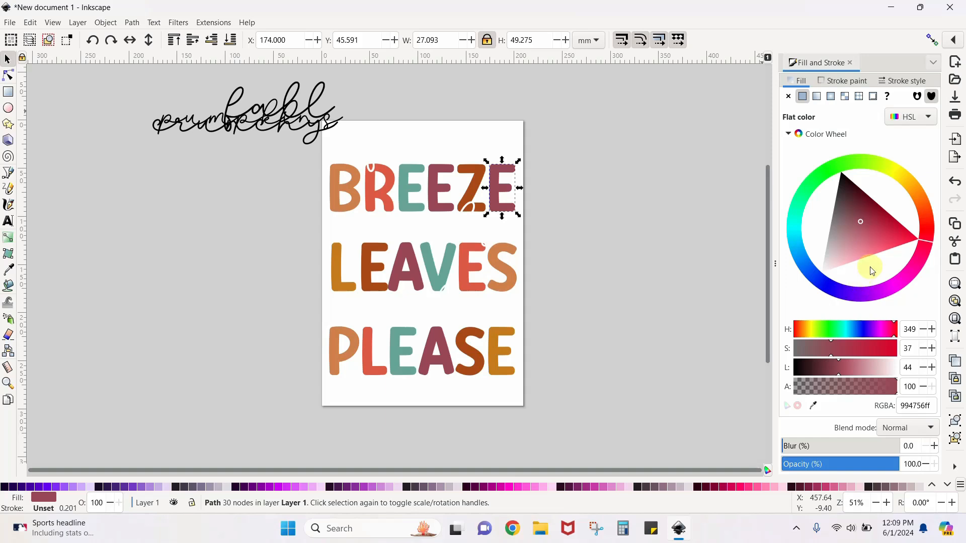
Import the fall colors image from the color palletts folder on the Desktop
click(10, 23)
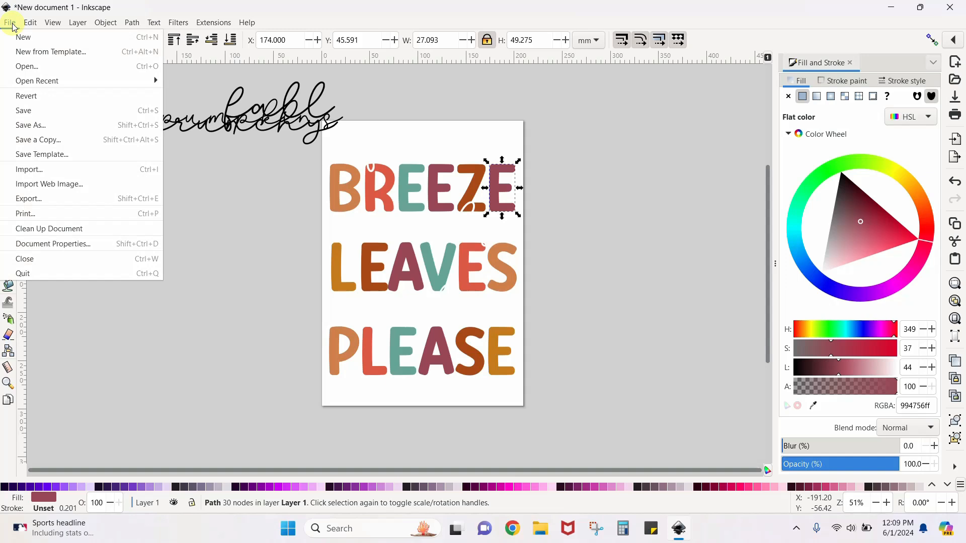
click(33, 172)
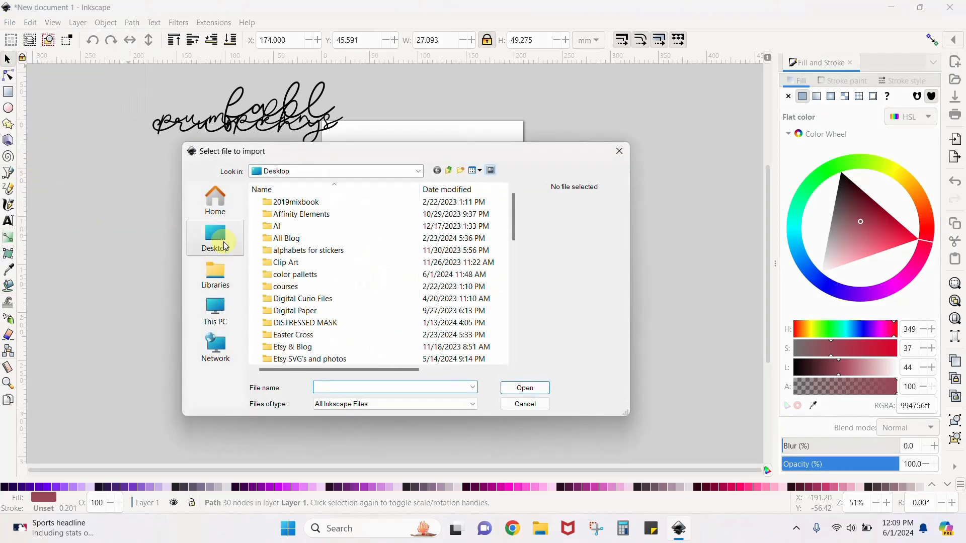
scroll(322, 241, down, 1)
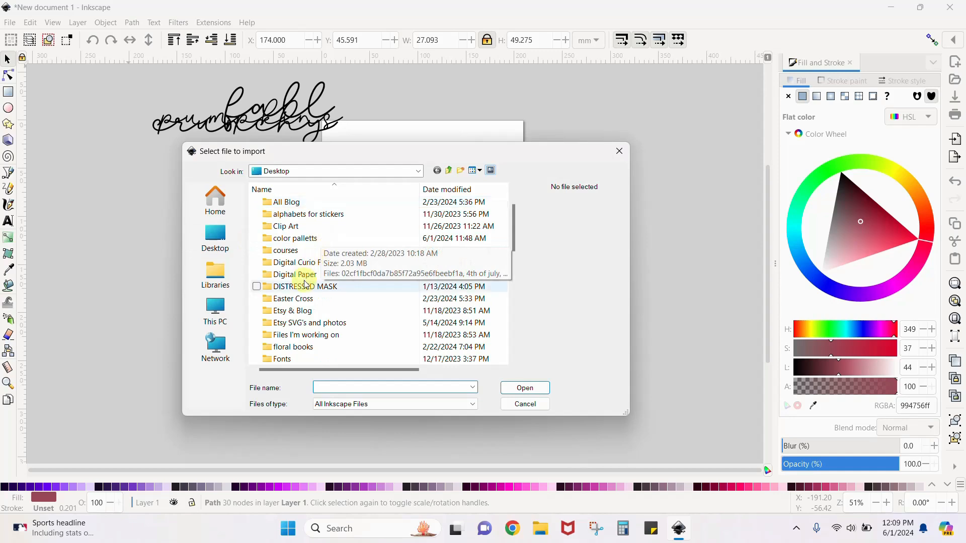
click(304, 244)
double_click(304, 244)
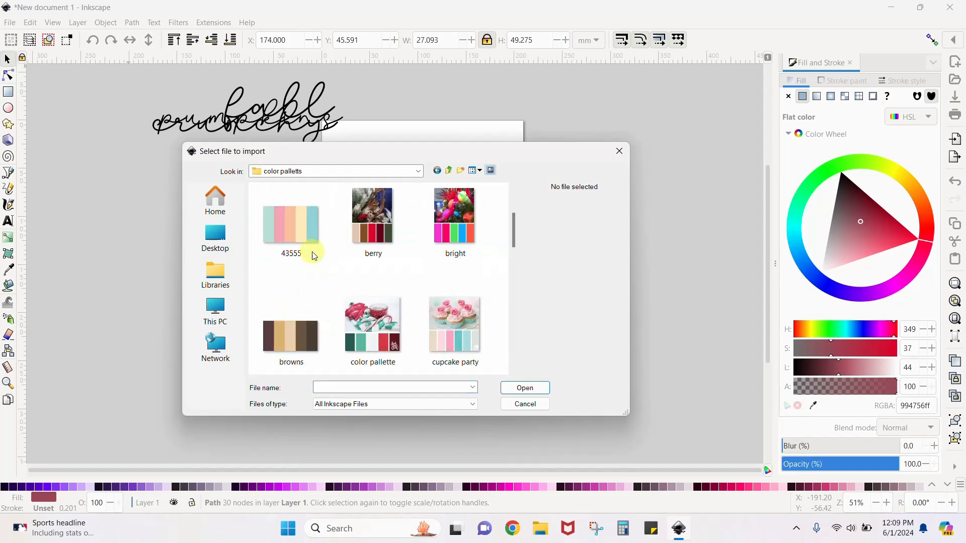
scroll(313, 254, down, 1)
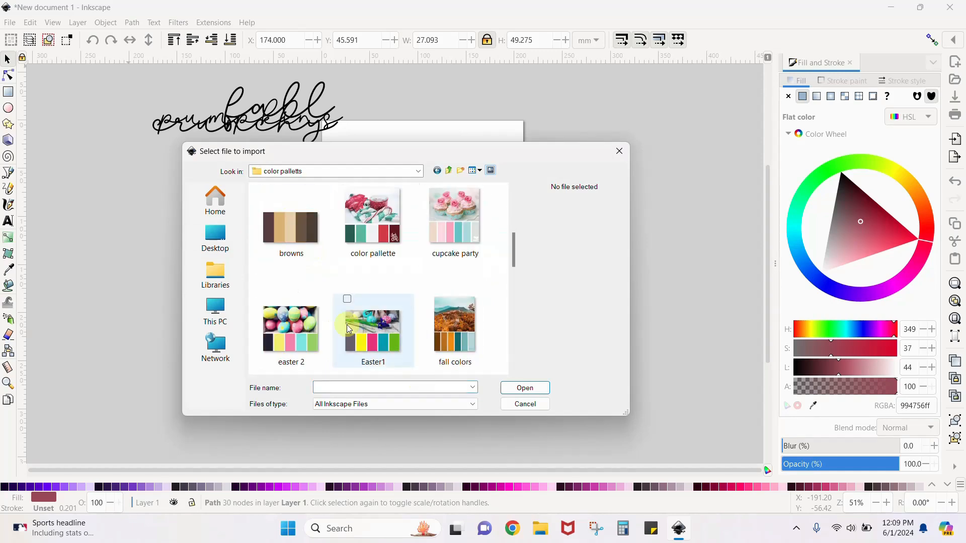
double_click(447, 312)
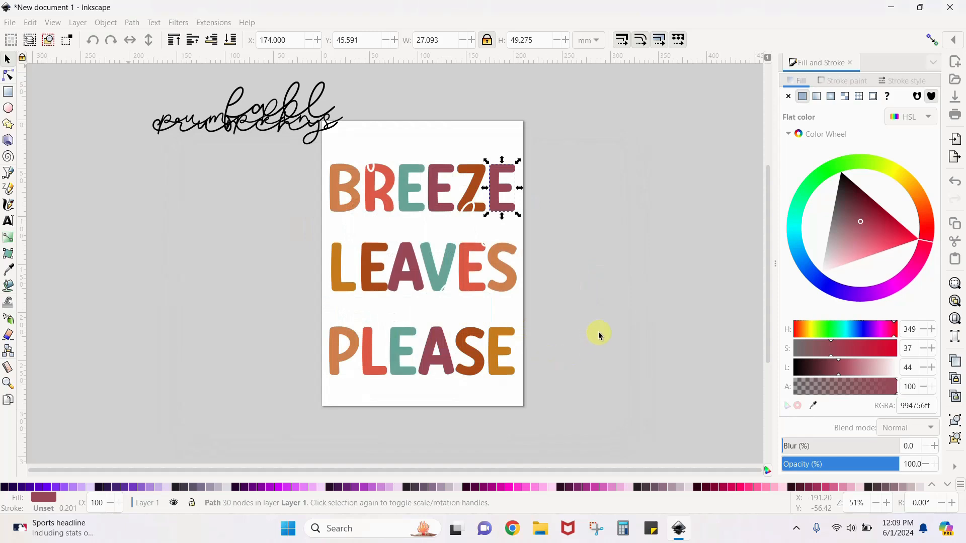
Place the fall colors image to the left of the page and enlarge it to about 228 by 307 mm
drag(576, 328, 141, 159)
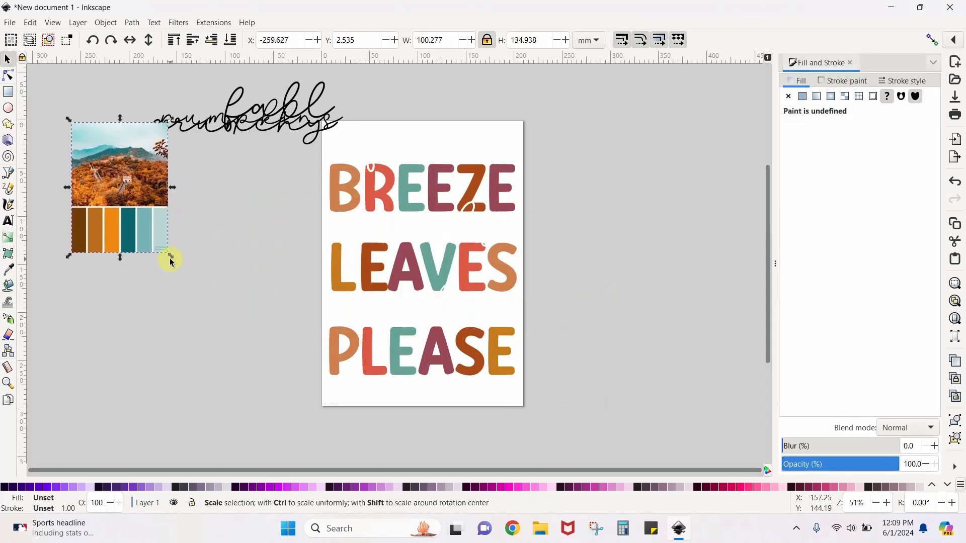
drag(170, 259, 294, 430)
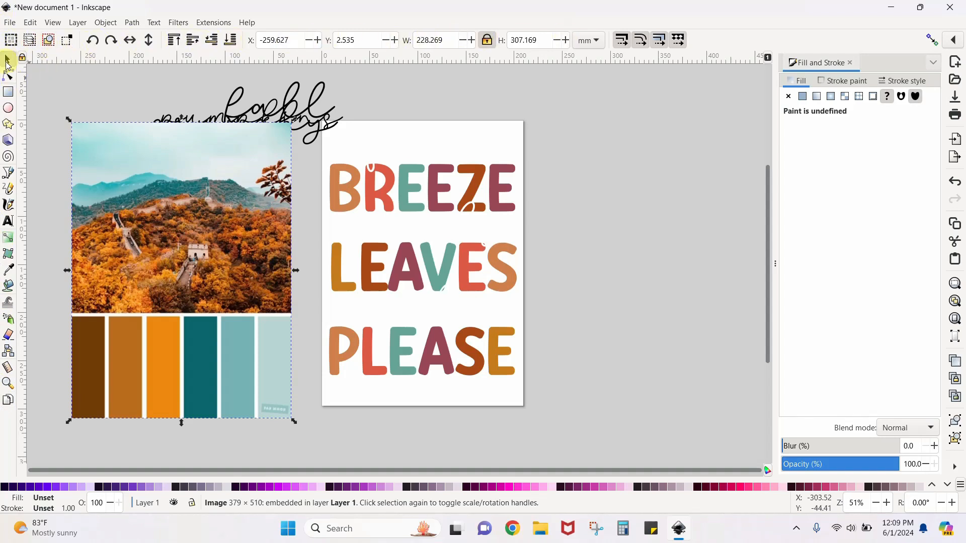
click(8, 78)
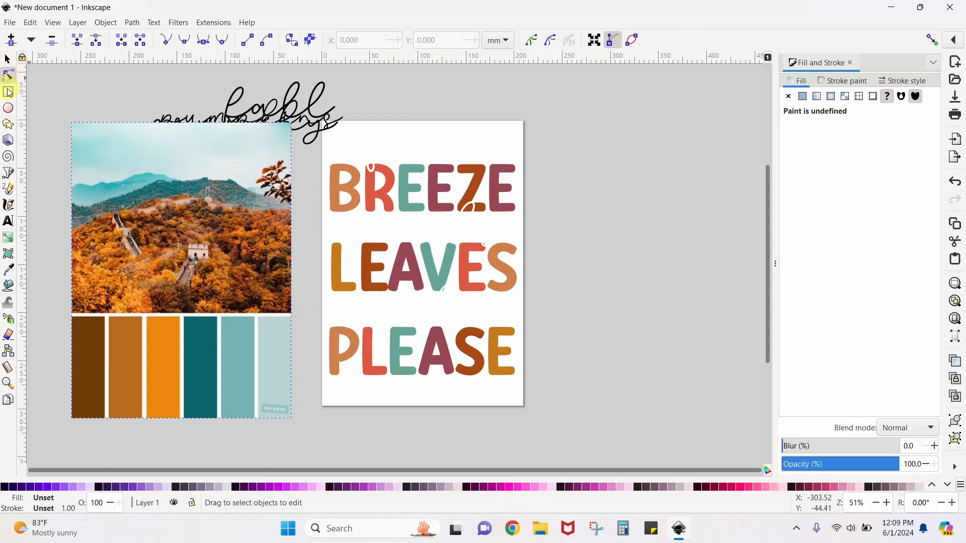
click(8, 94)
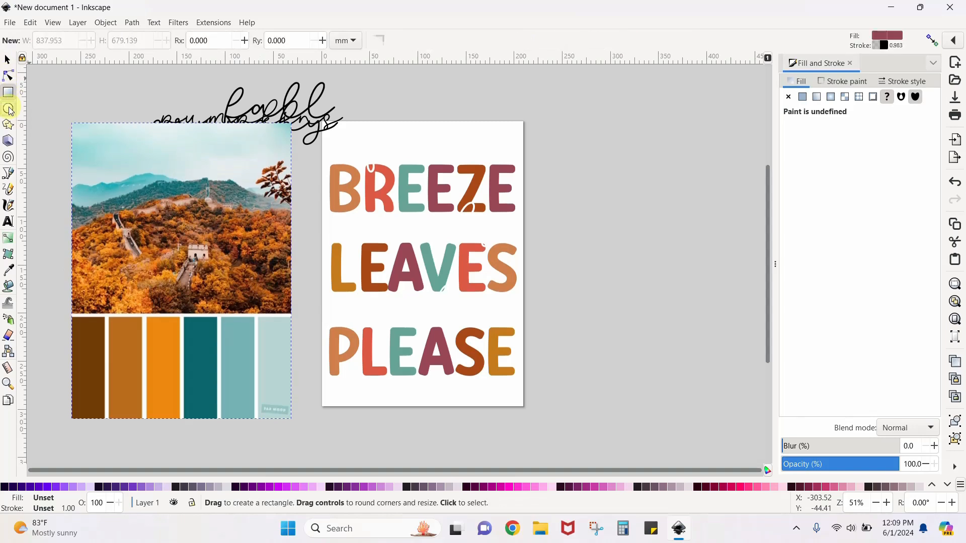
click(8, 109)
click(10, 129)
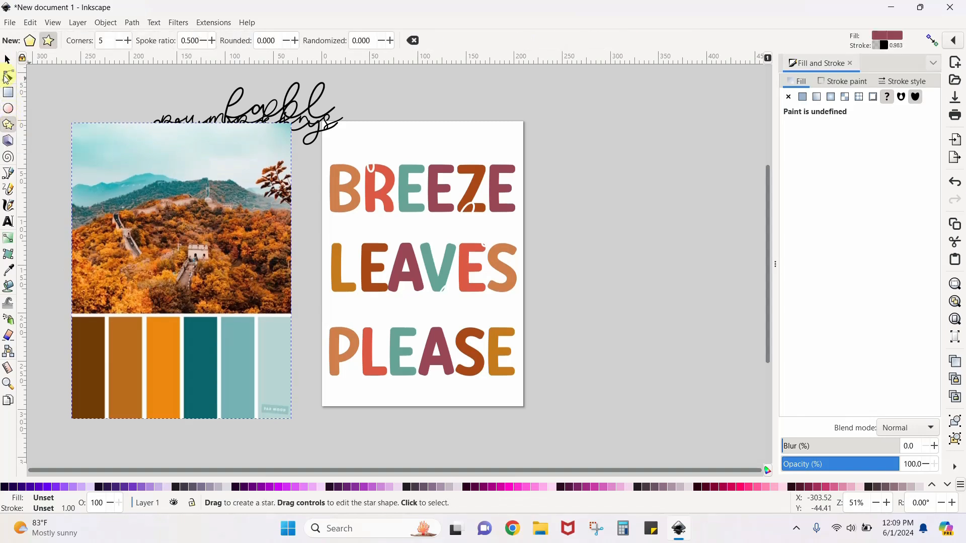
click(7, 61)
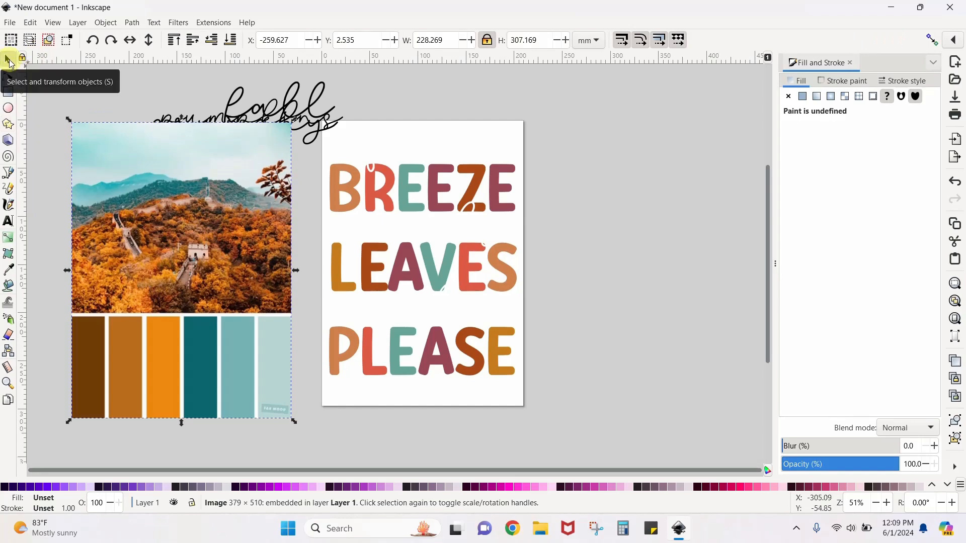
click(8, 75)
click(8, 92)
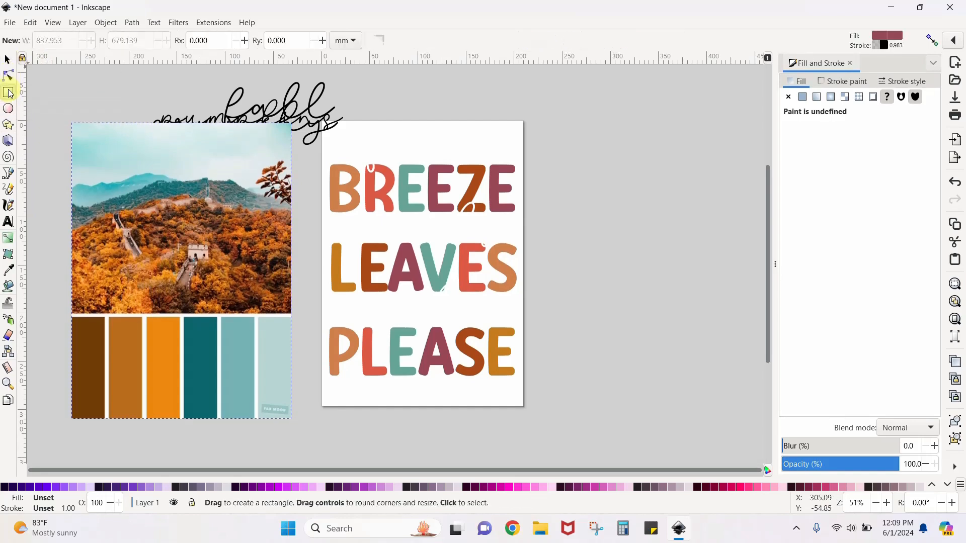
click(9, 129)
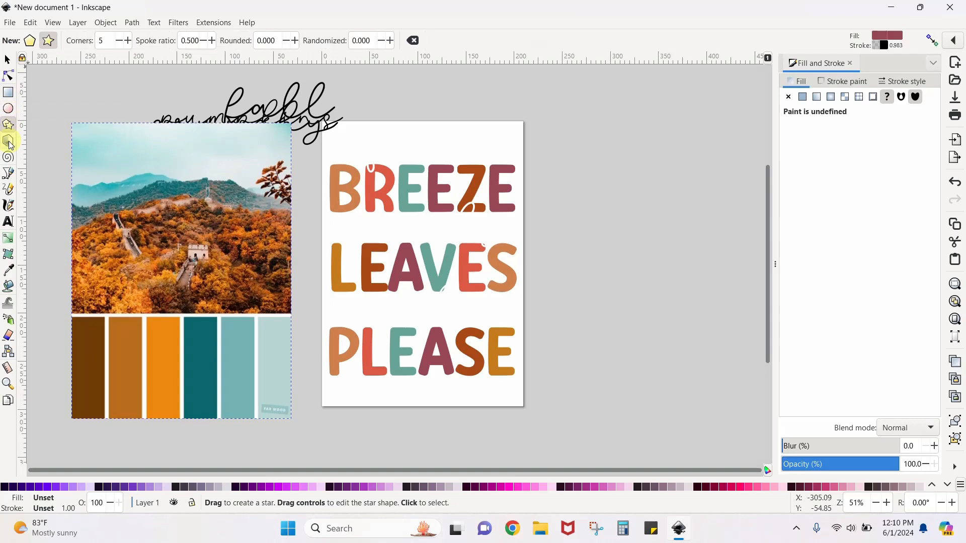
click(9, 141)
click(8, 157)
click(8, 59)
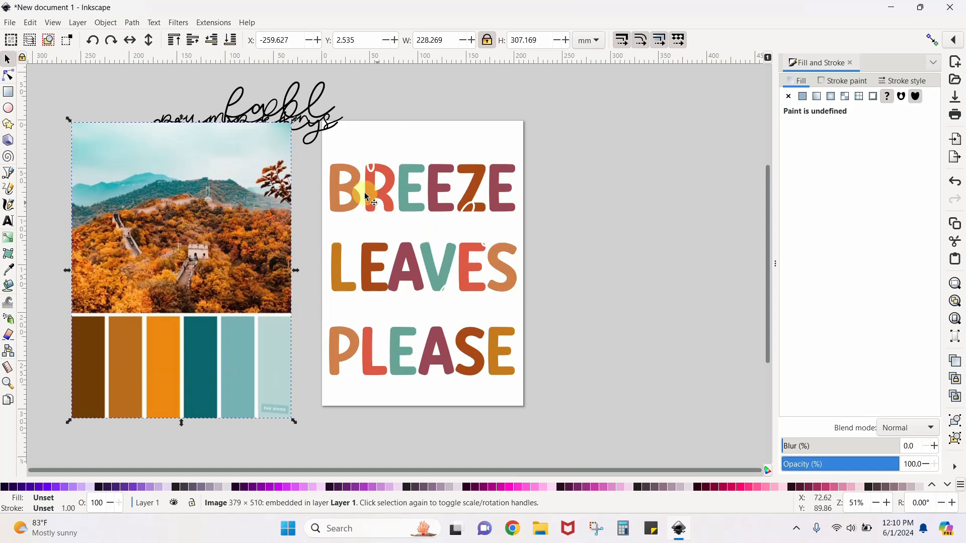
Fill the B and Z of BREEZE, the A of LEAVES and the L of PLEASE with the orange ed8707 picked from the palette image
click(345, 189)
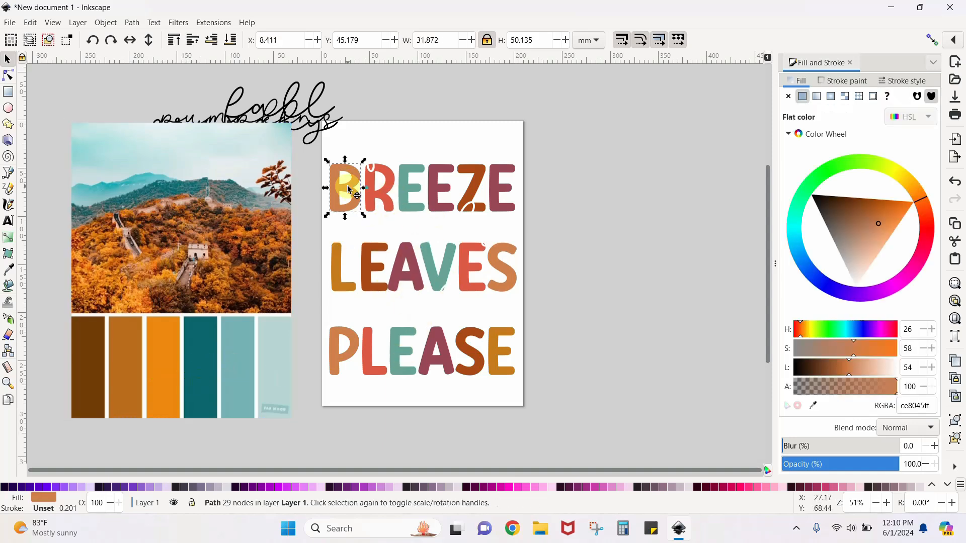
click(367, 278)
click(381, 356)
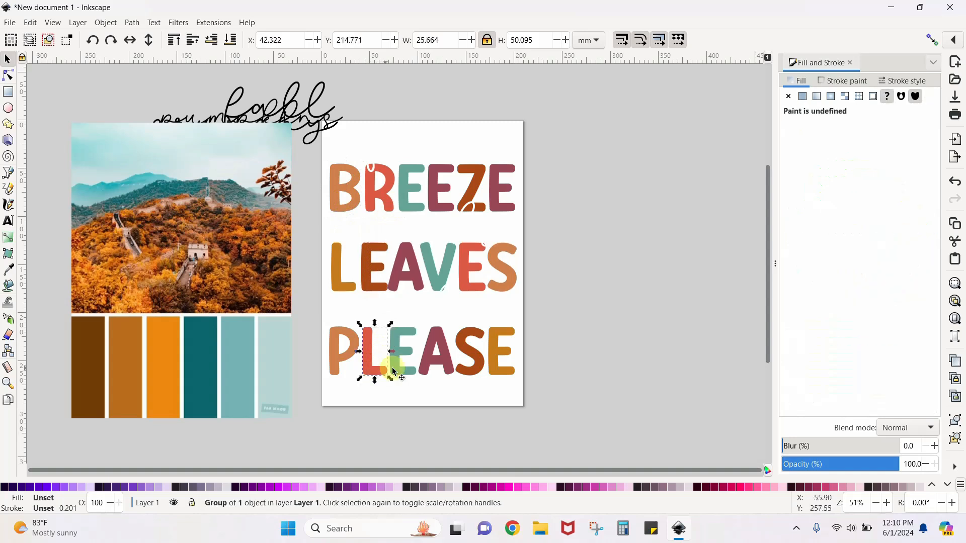
click(340, 192)
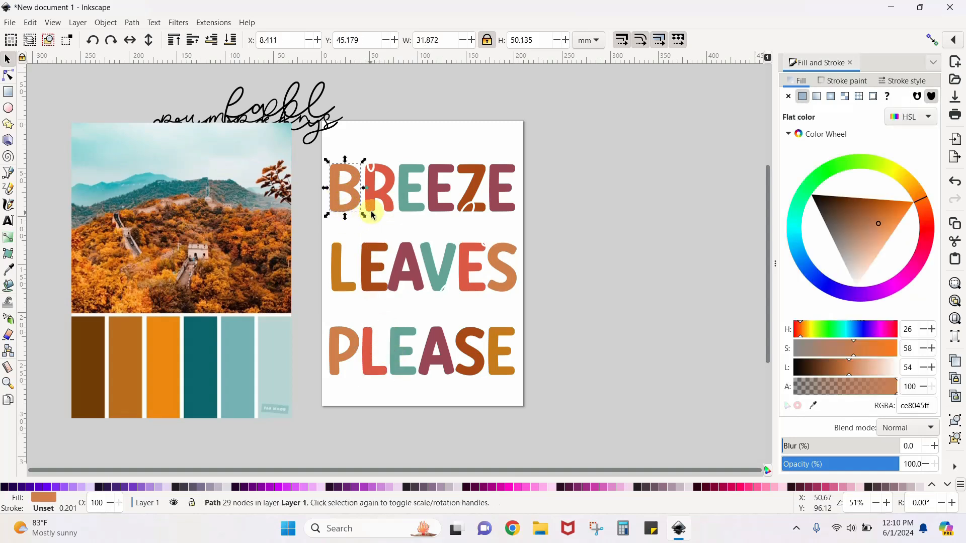
shift+click(475, 185)
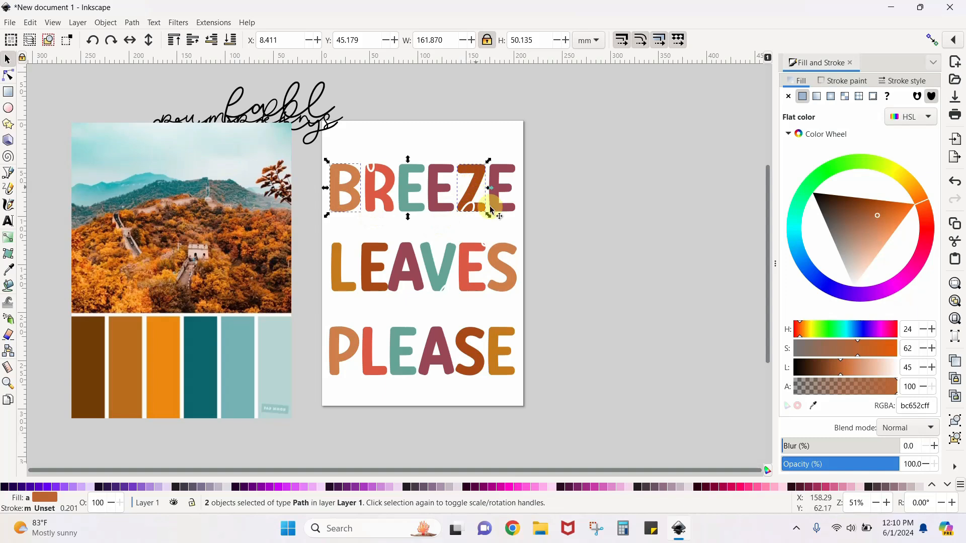
shift+click(399, 273)
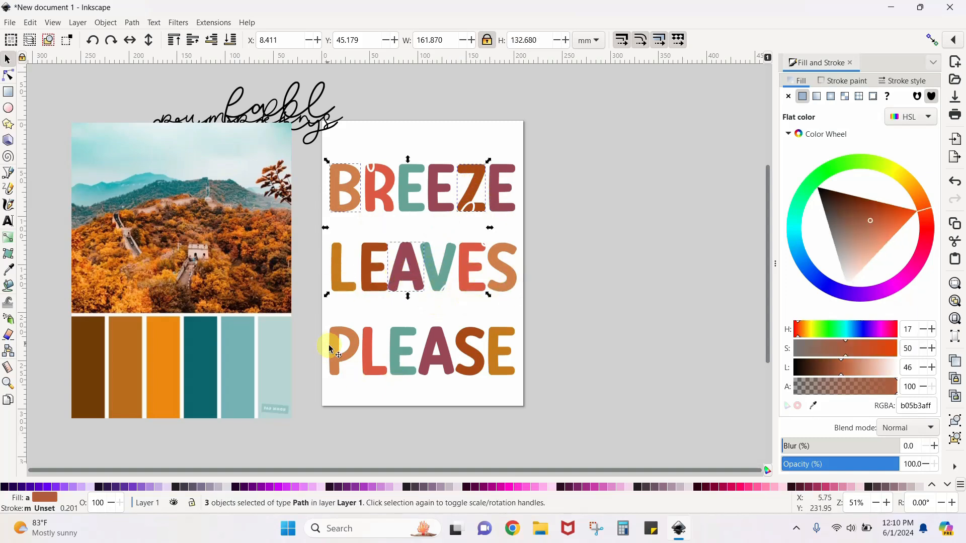
shift+click(373, 370)
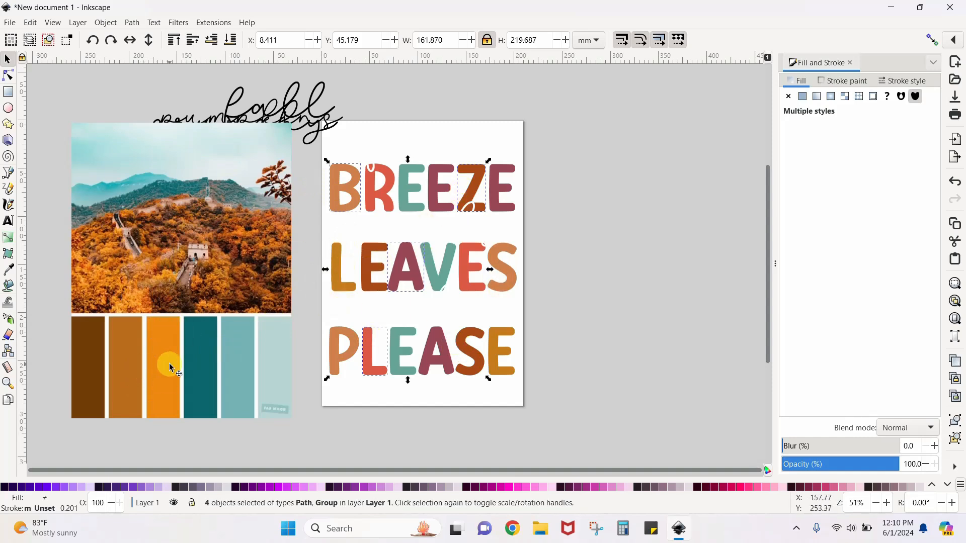
click(9, 271)
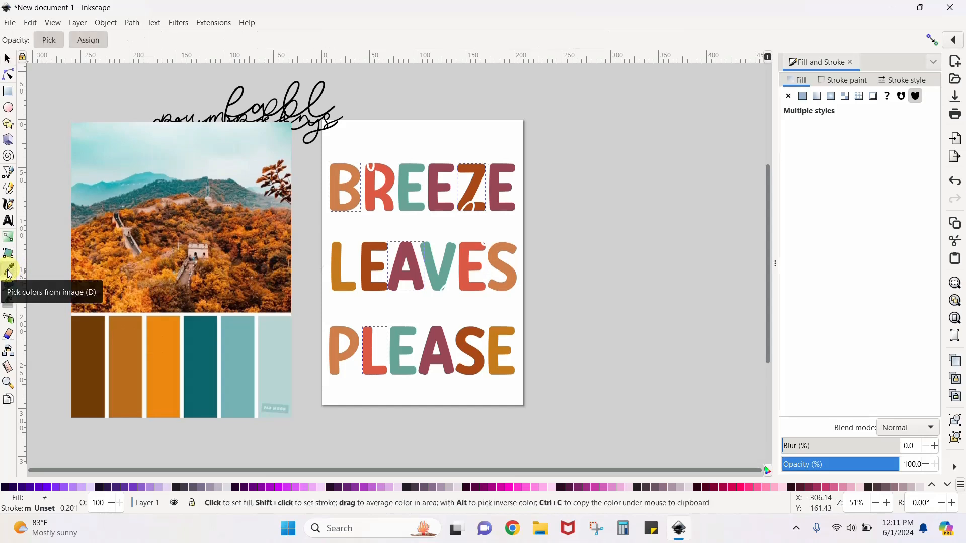
click(164, 358)
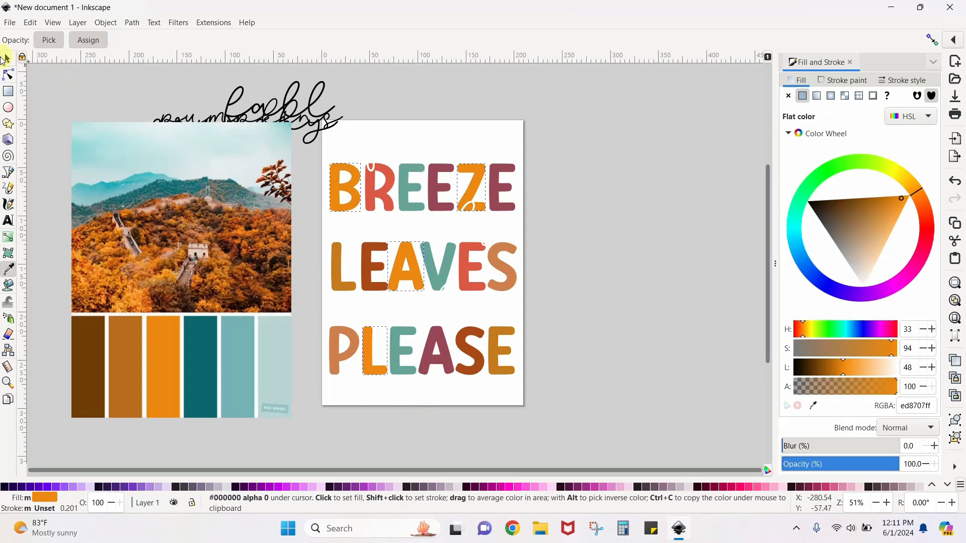
click(8, 60)
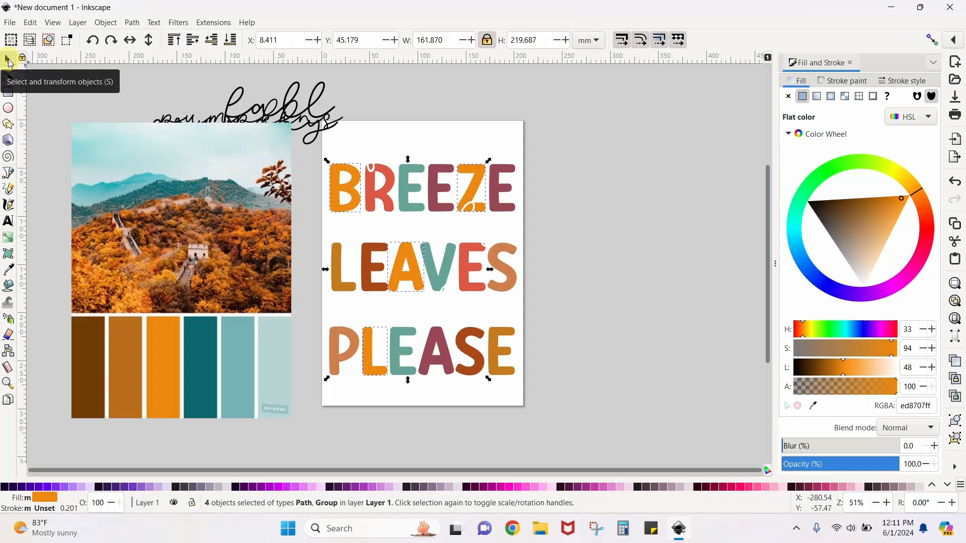
Fill the R and final E of BREEZE, the V of LEAVES, and the L and final E of PLEASE with the palette's dark teal 0c666e
click(376, 199)
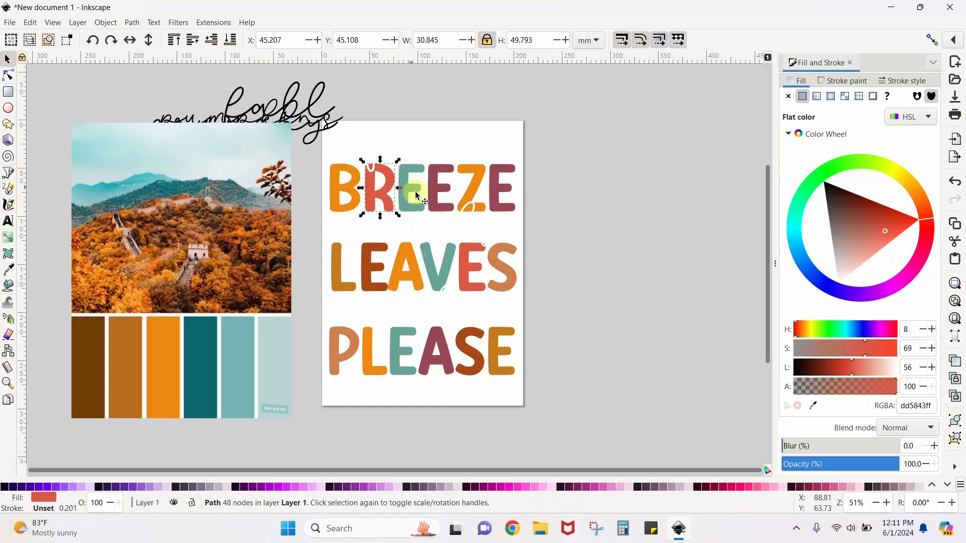
shift+click(493, 186)
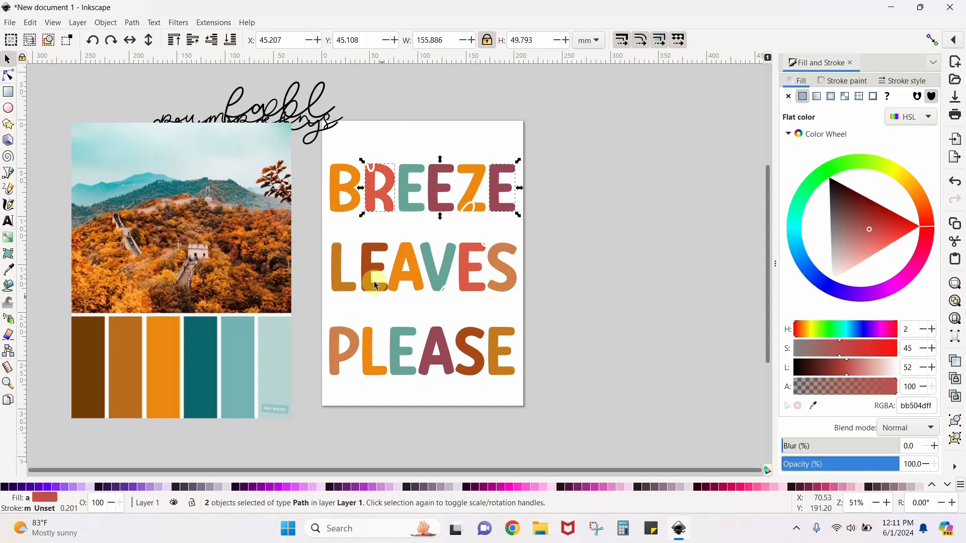
shift+click(431, 269)
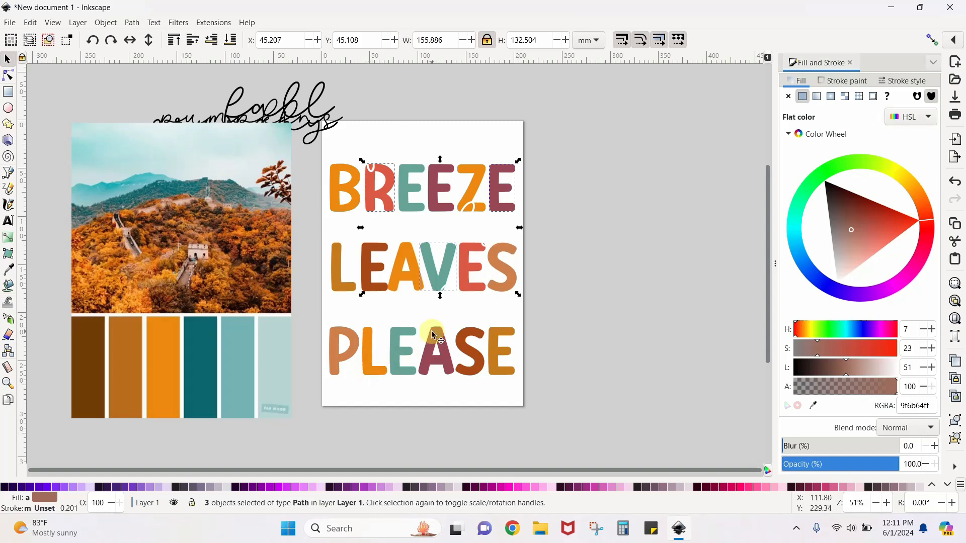
click(340, 360)
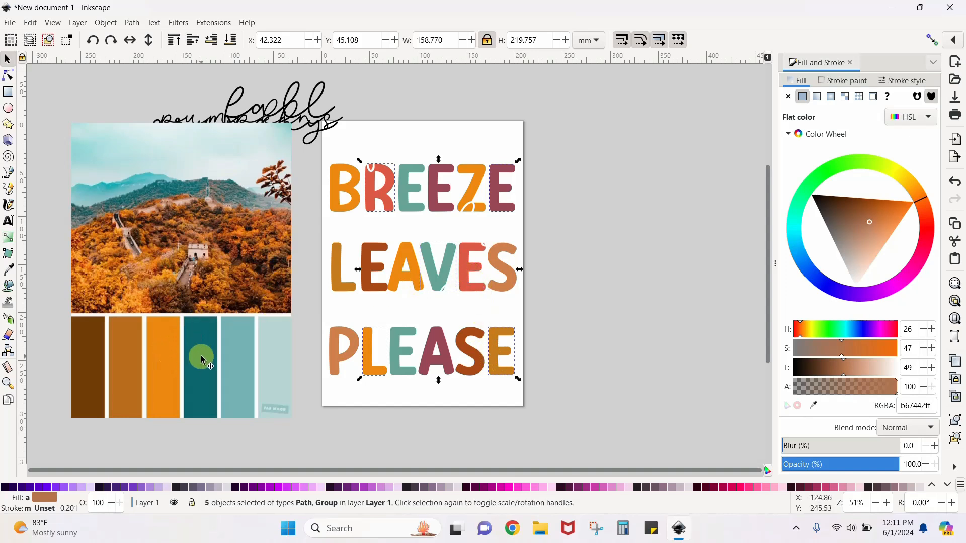
click(11, 271)
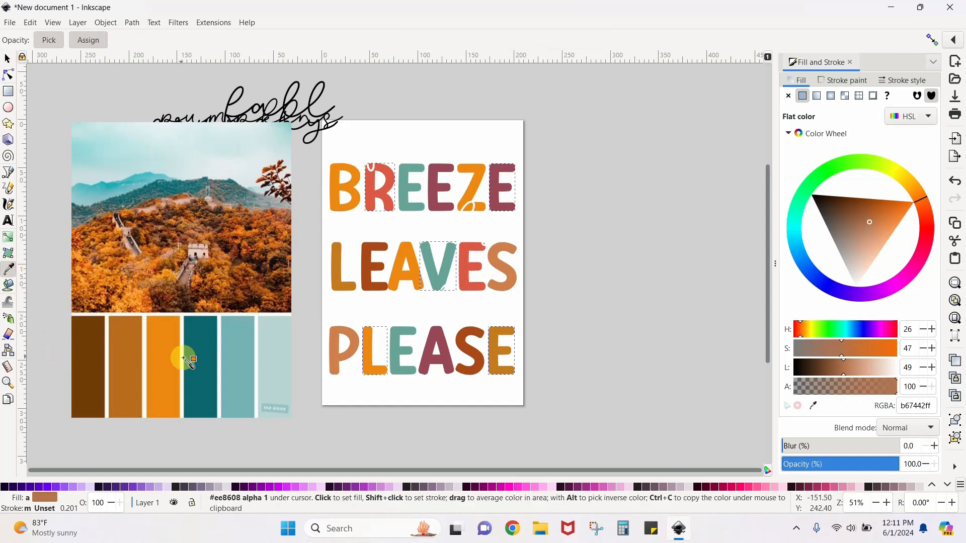
click(204, 370)
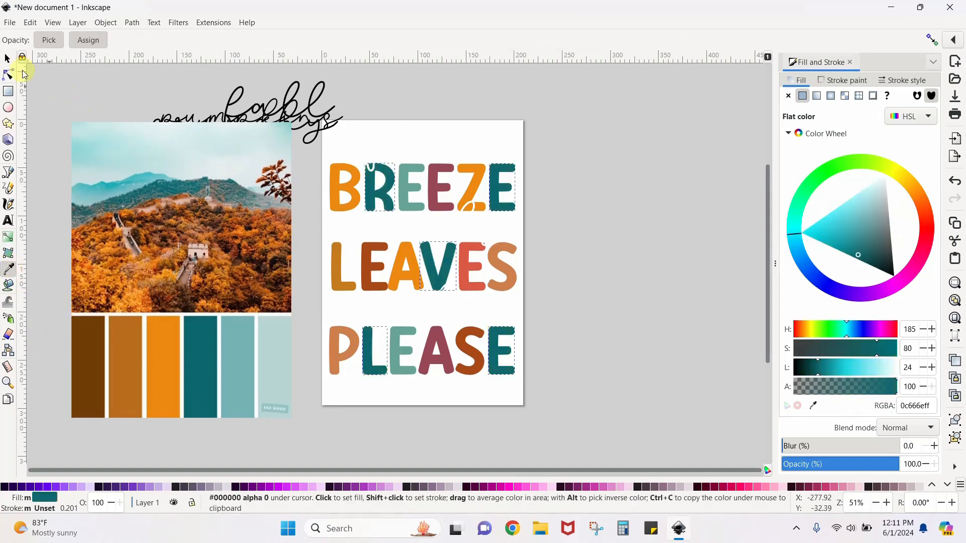
click(7, 61)
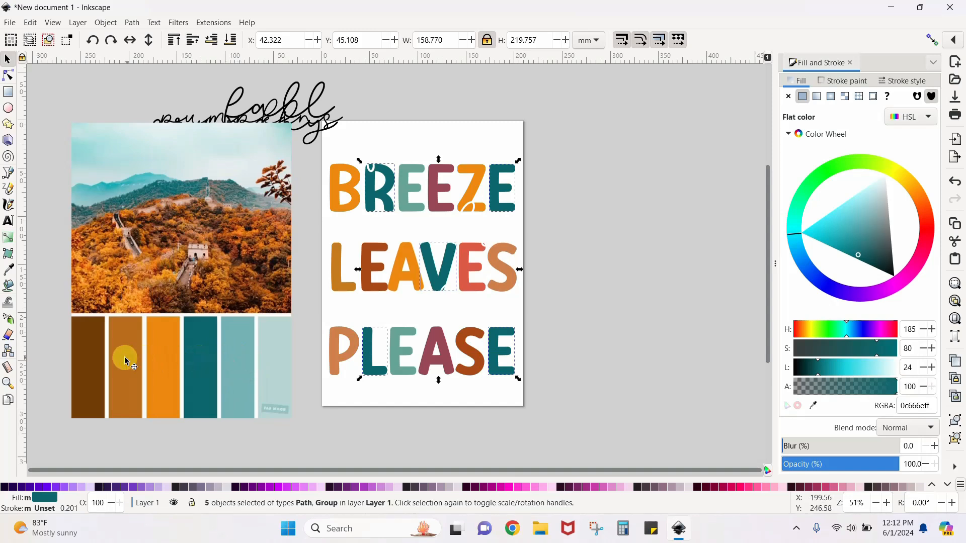
Recolour the remaining letters with the palette's brown, light teal and orange, filling the S of PLEASE with orange ed8707
click(410, 194)
click(603, 301)
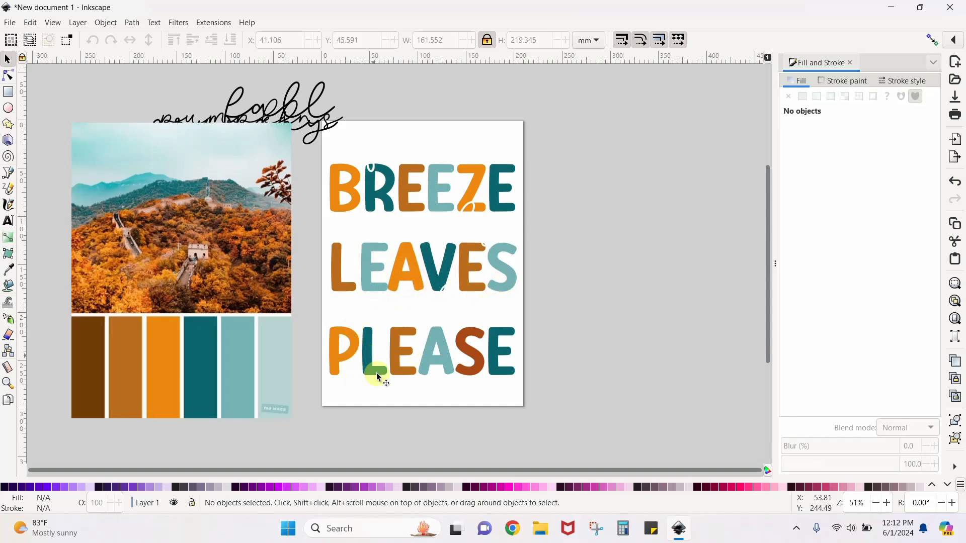
click(469, 356)
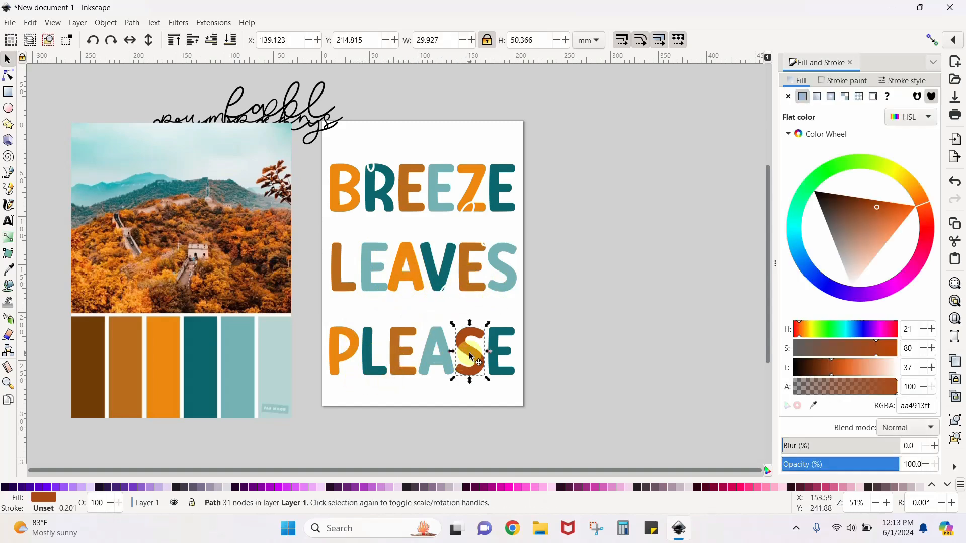
click(9, 270)
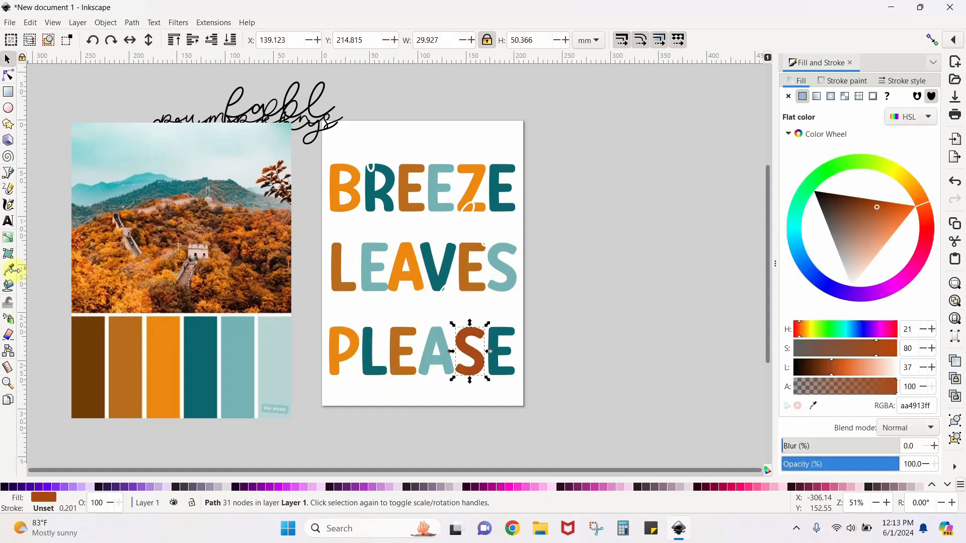
click(164, 341)
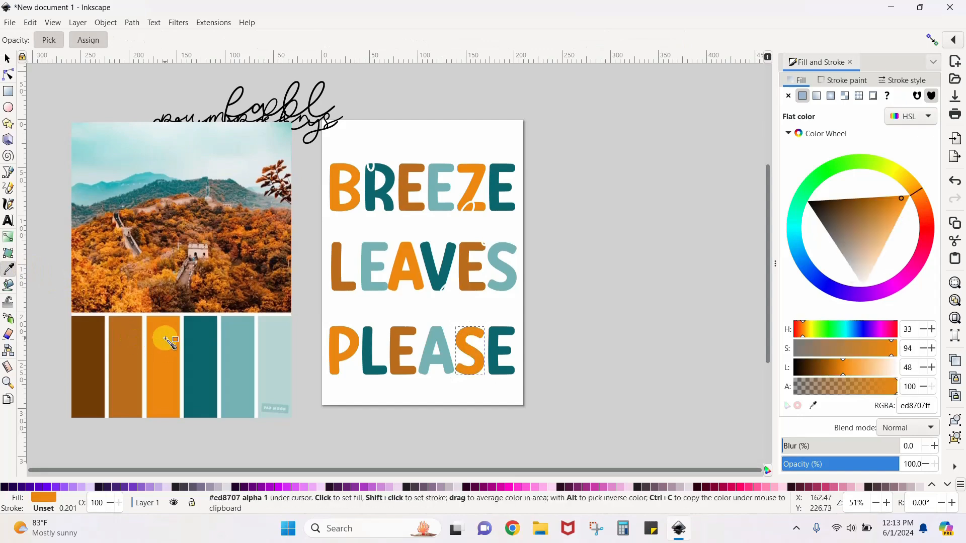
click(8, 59)
Move the palette image farther from the page and place the script words fall above BREEZE, crunchy above LEAVES and pumpkins above PLEASE
drag(236, 259, 137, 271)
drag(290, 90, 432, 135)
drag(269, 114, 453, 332)
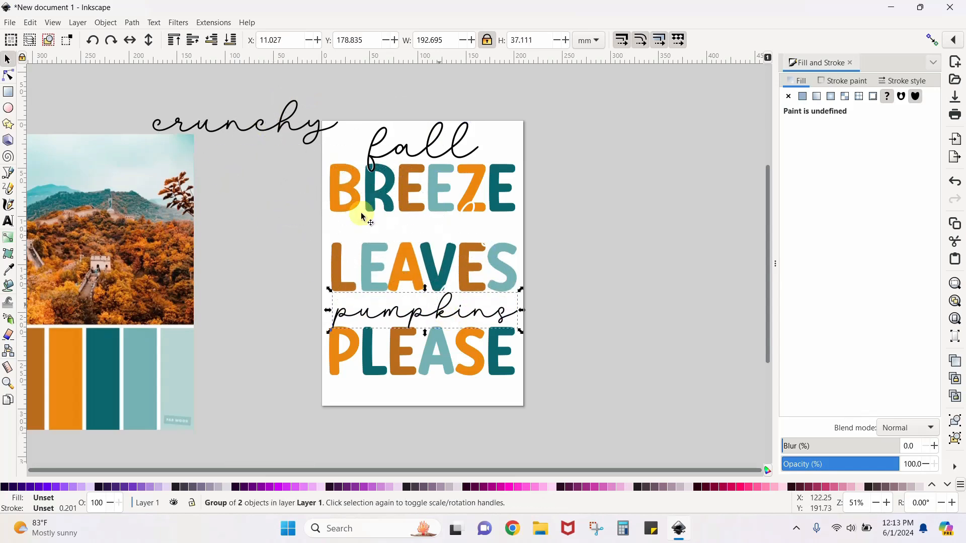
drag(254, 126, 439, 232)
click(619, 245)
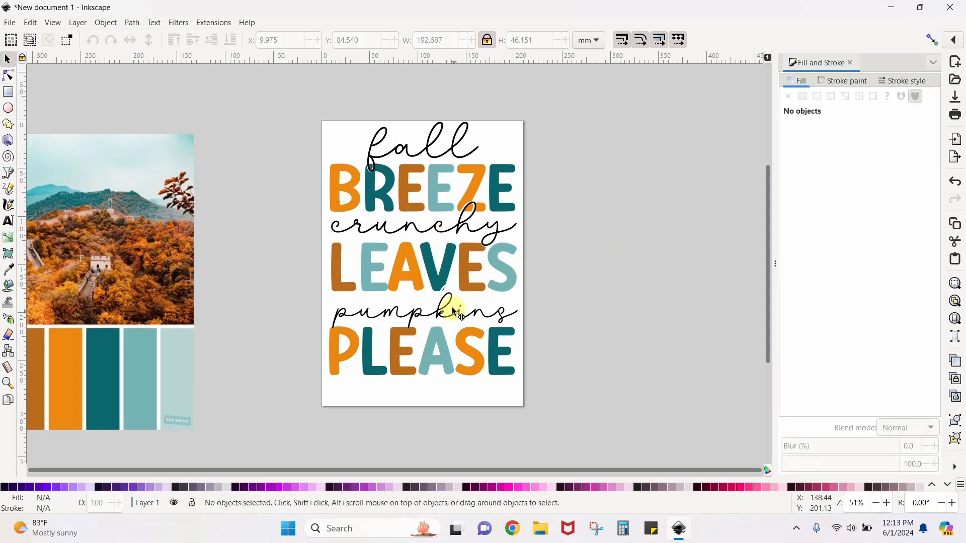
drag(454, 310, 453, 306)
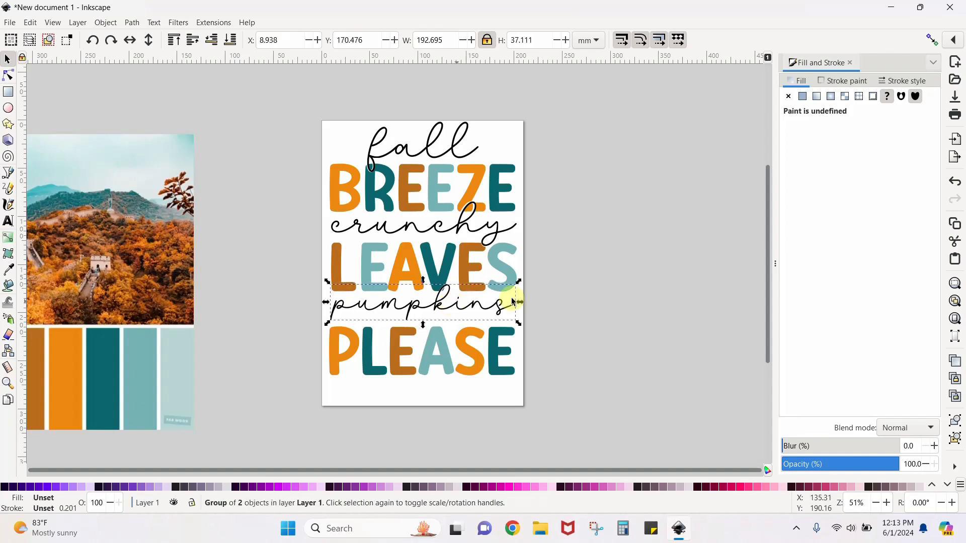
click(589, 299)
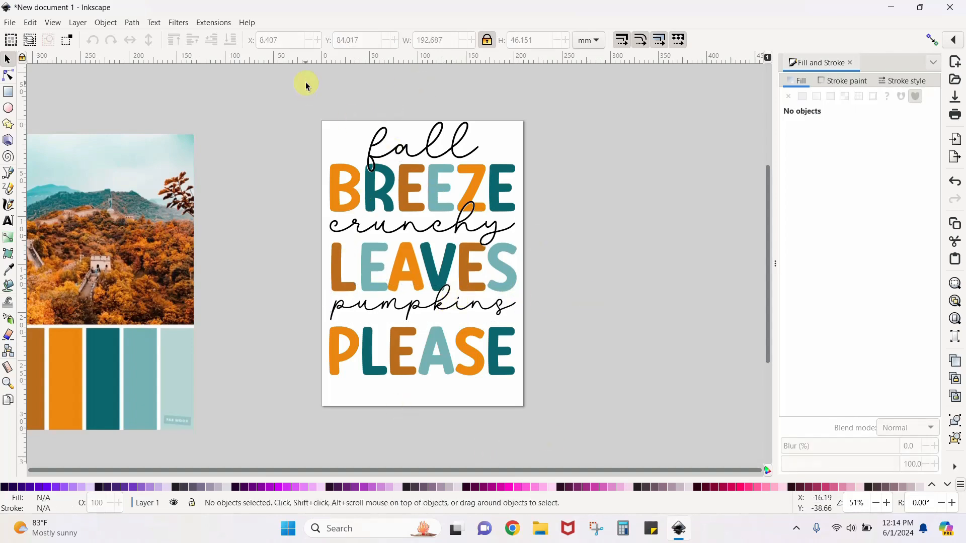
Group all the words on the page into one object and move the group down to about X 8.4, Y 14.2 mm
drag(290, 81, 589, 438)
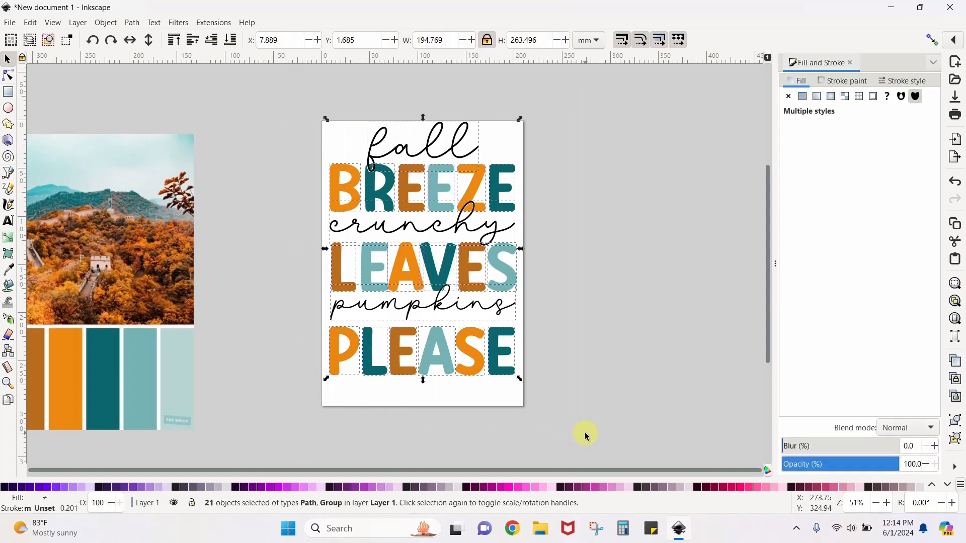
key(ctrl+g)
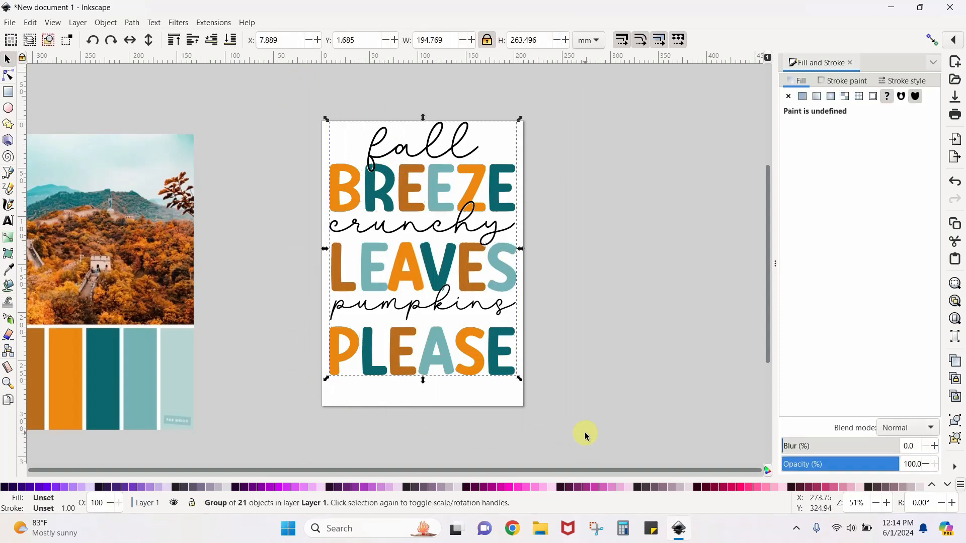
right_click(428, 278)
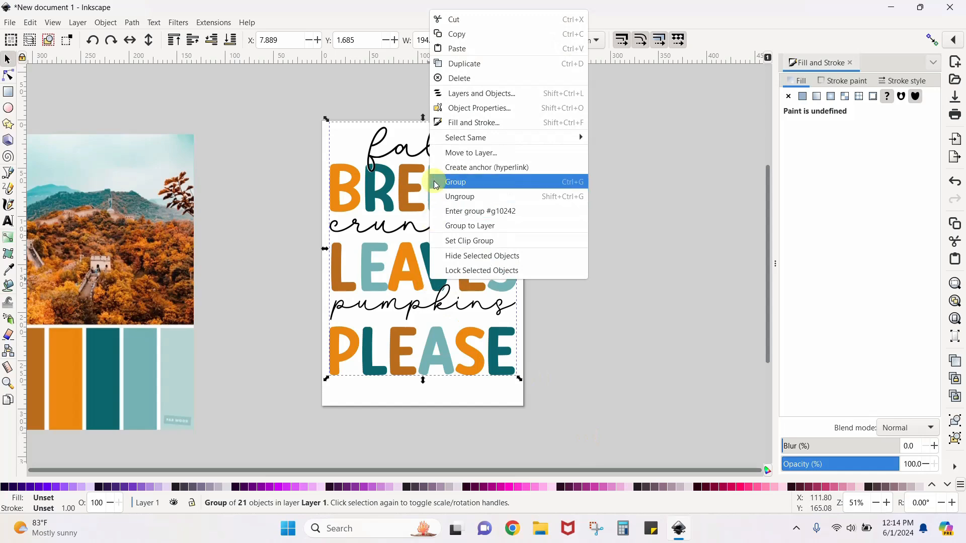
click(622, 331)
drag(492, 216, 493, 227)
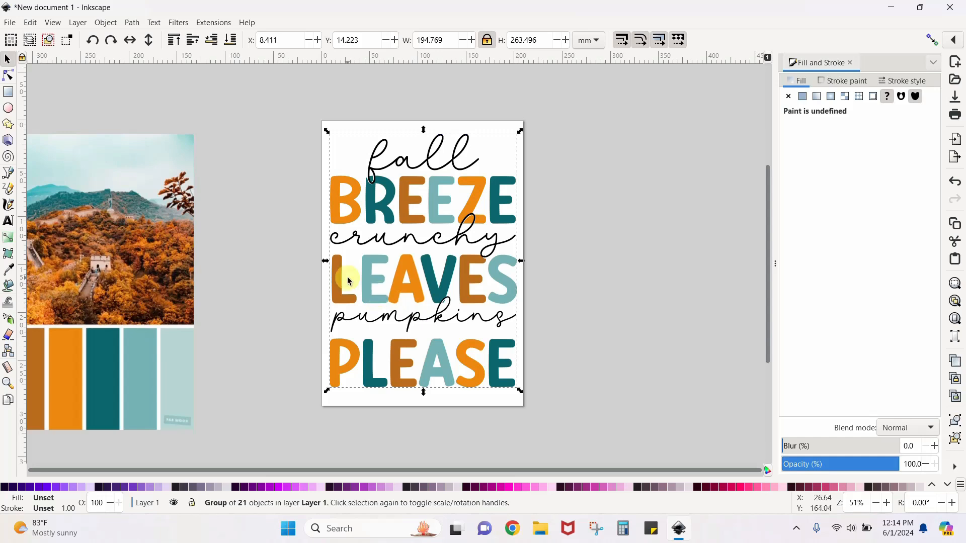
Open the PNG export settings for the selected group, browse the Desktop as the save location, and cancel choosing a file name
click(10, 23)
click(34, 196)
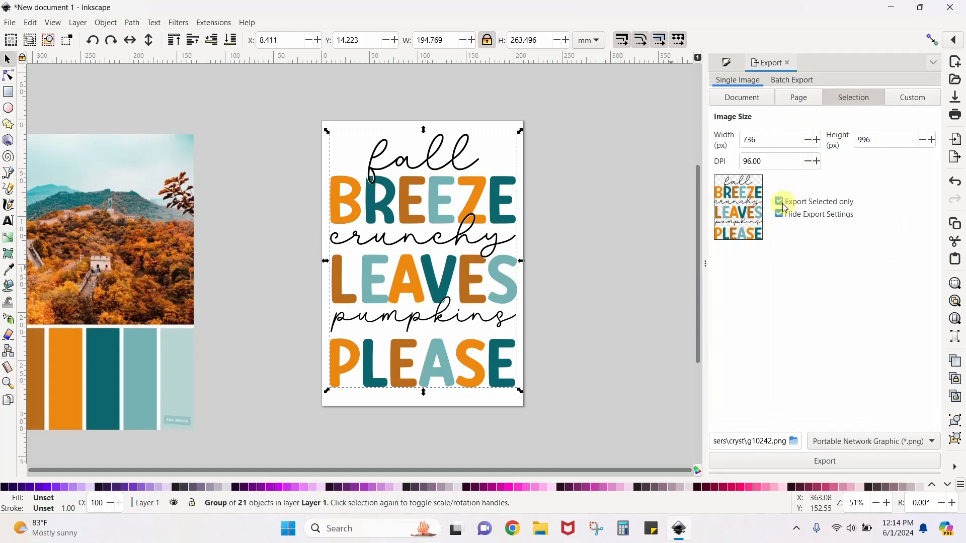
click(794, 440)
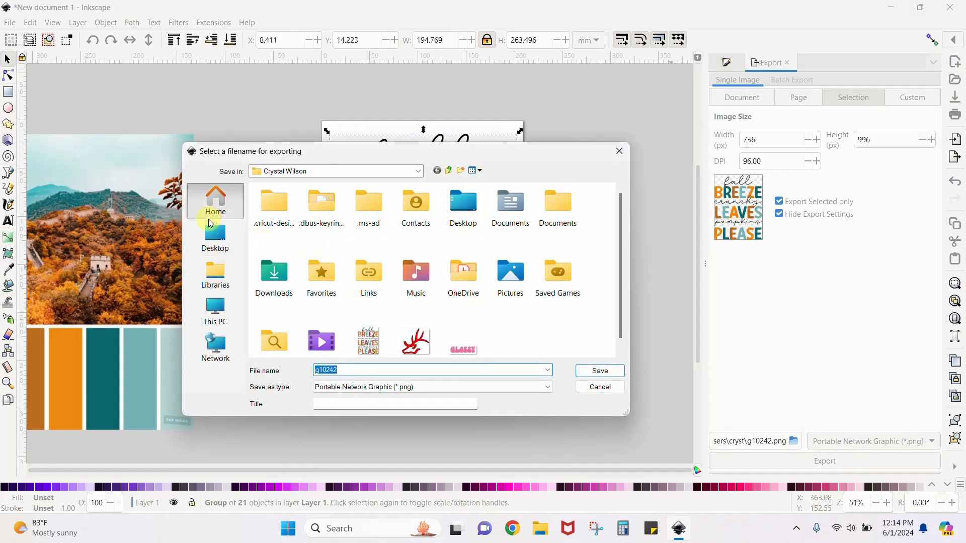
click(214, 233)
click(602, 390)
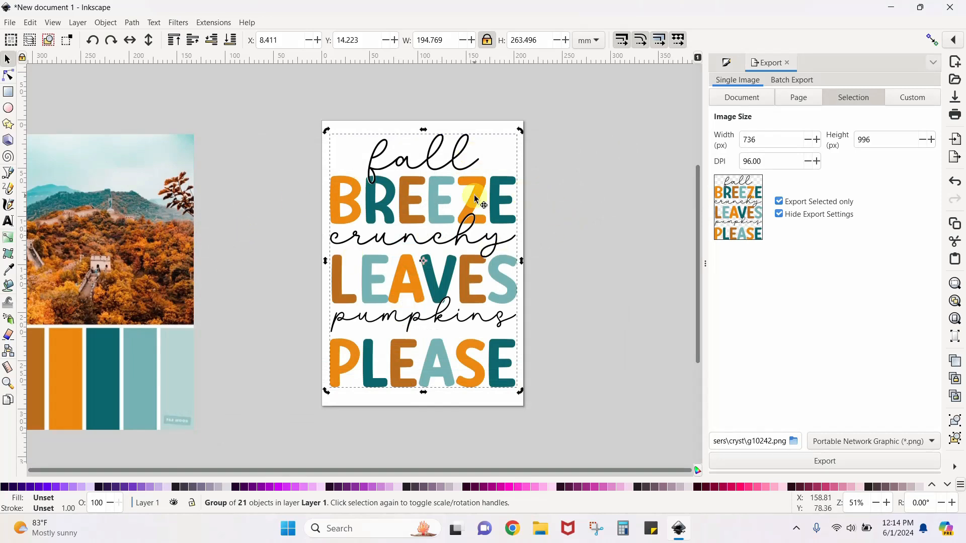
Delete the grouped word design and the palette image from the document
key(Delete)
click(193, 194)
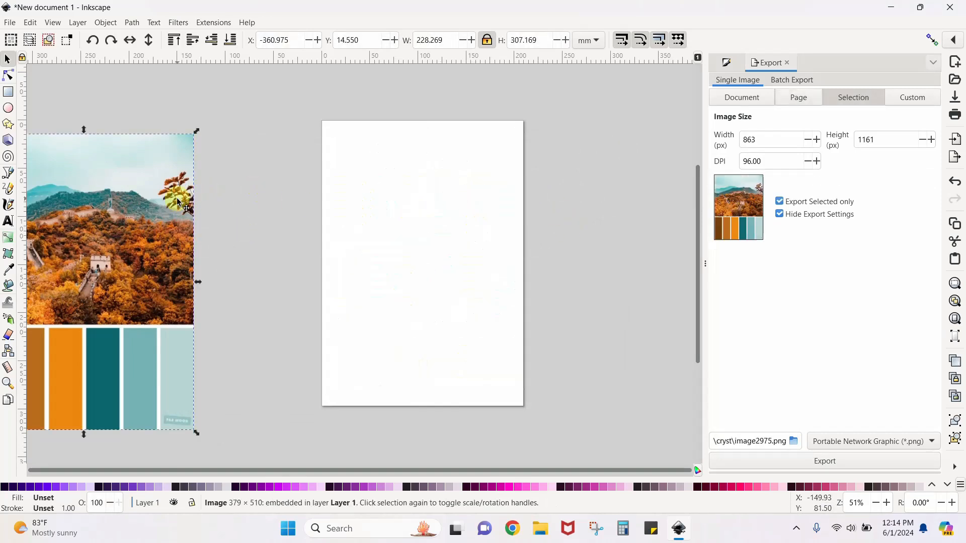
key(Delete)
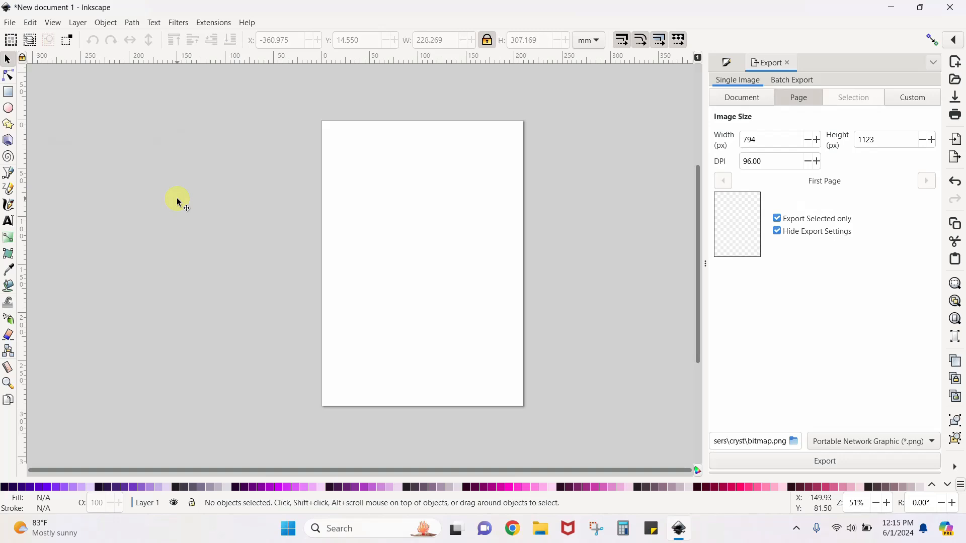
Import the pink donut design with the number 3 and banner, and place it on the upper half of the page
click(11, 22)
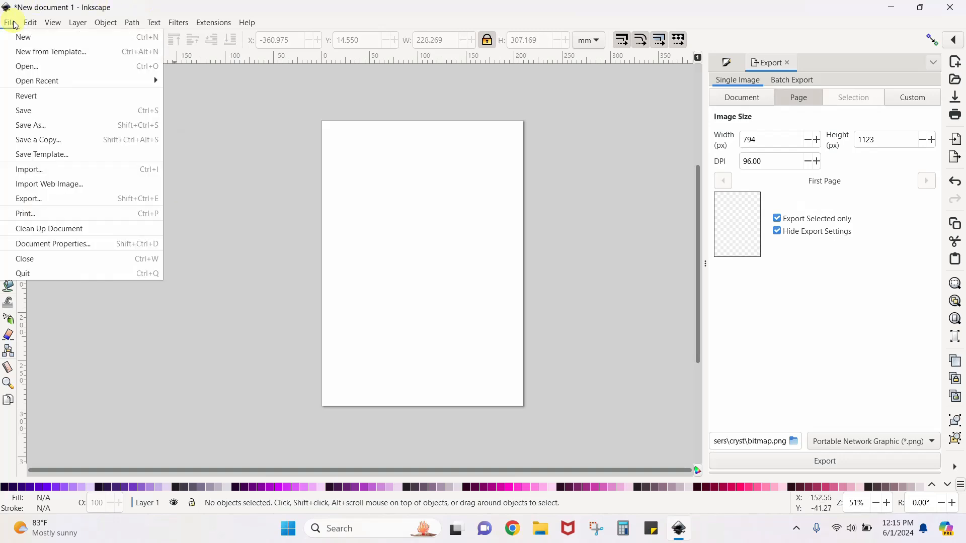
click(30, 169)
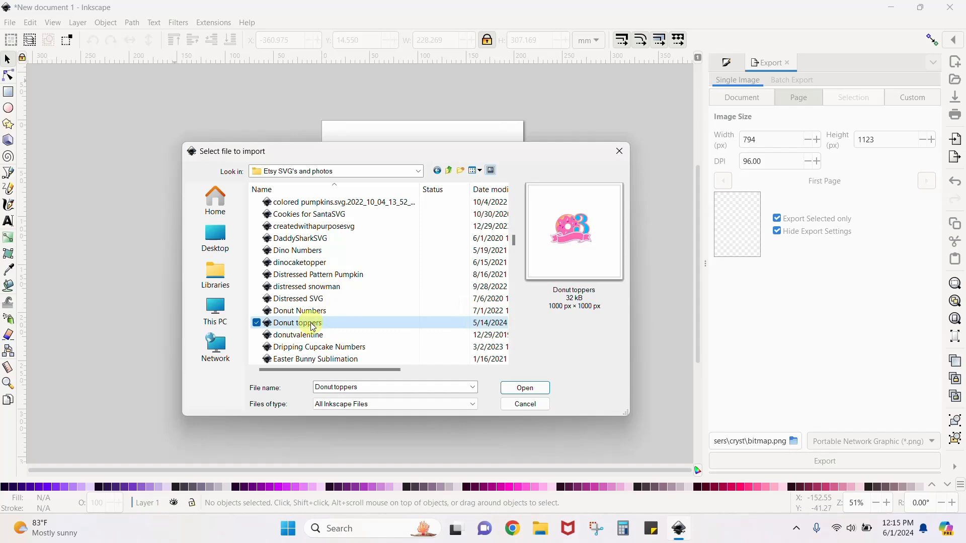
double_click(308, 322)
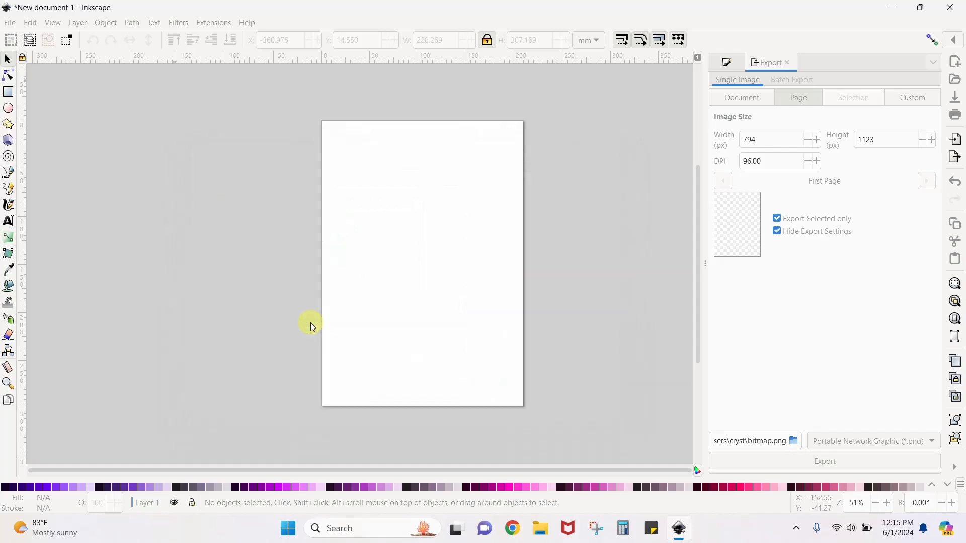
drag(347, 314, 441, 209)
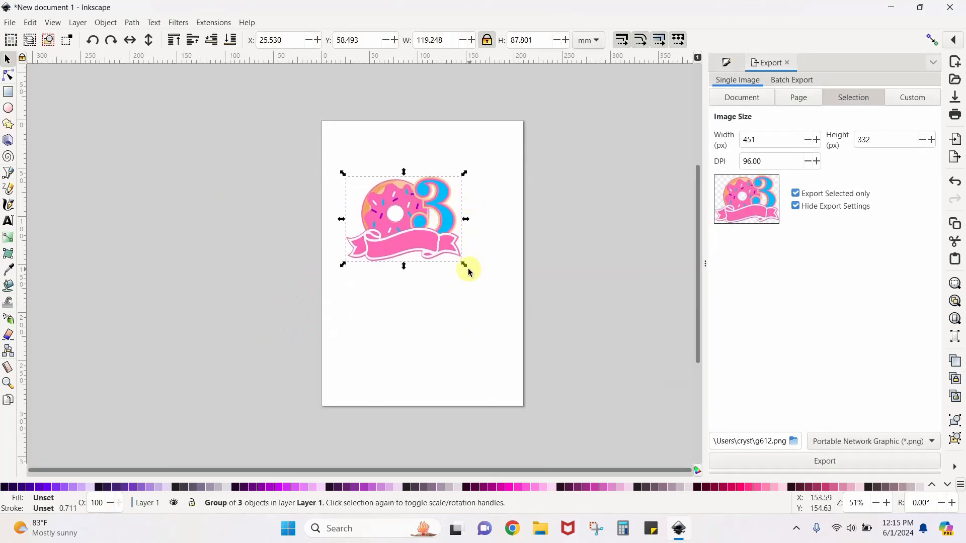
Enlarge the donut design to about 250 × 184 mm and position it at about X -23.6, Y 56.9 mm
drag(465, 266, 586, 401)
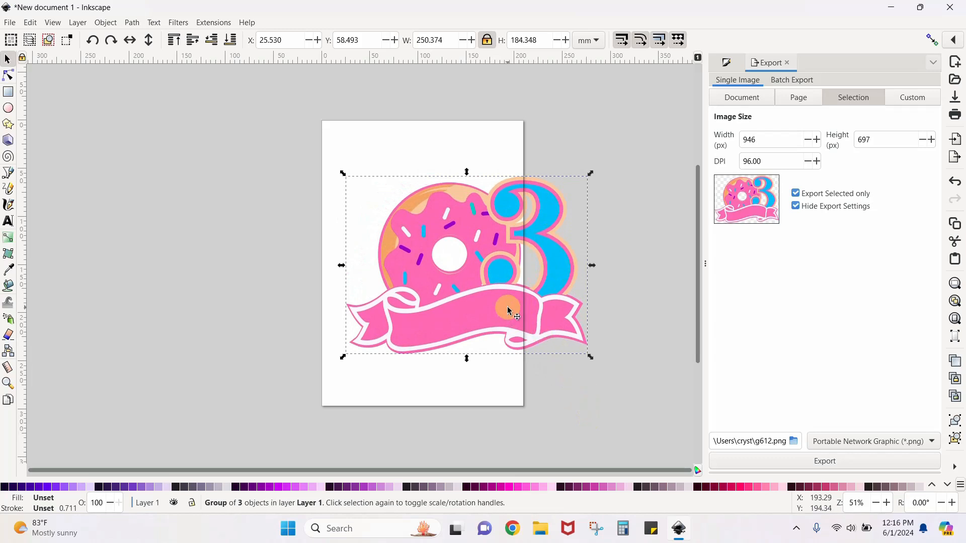
drag(507, 310, 457, 301)
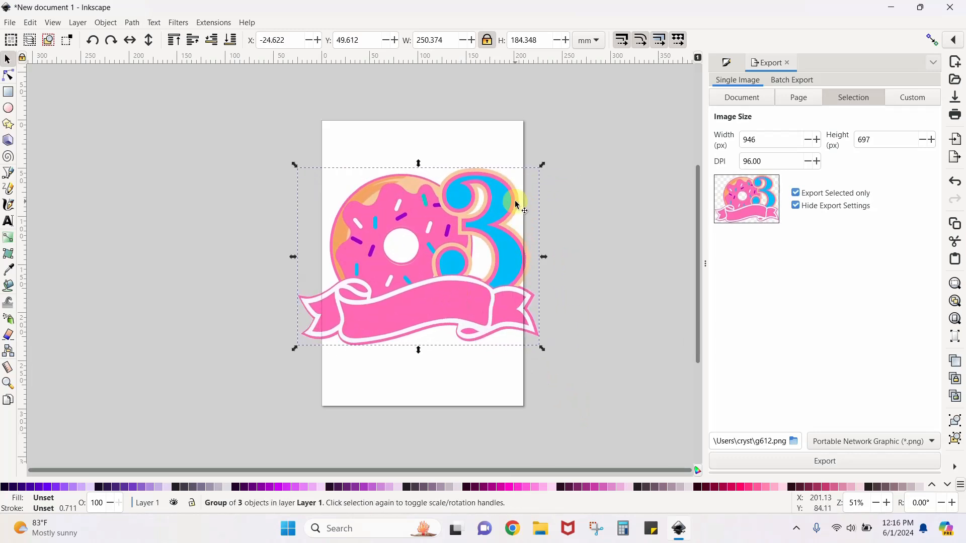
click(573, 206)
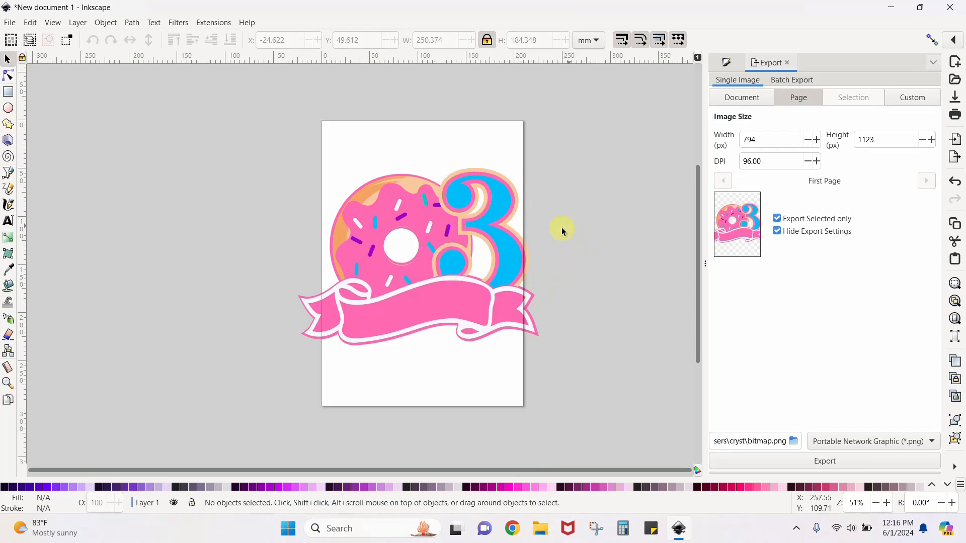
mouse_move(517, 268)
mouse_down()
mouse_move(475, 272)
mouse_move(518, 273)
mouse_up()
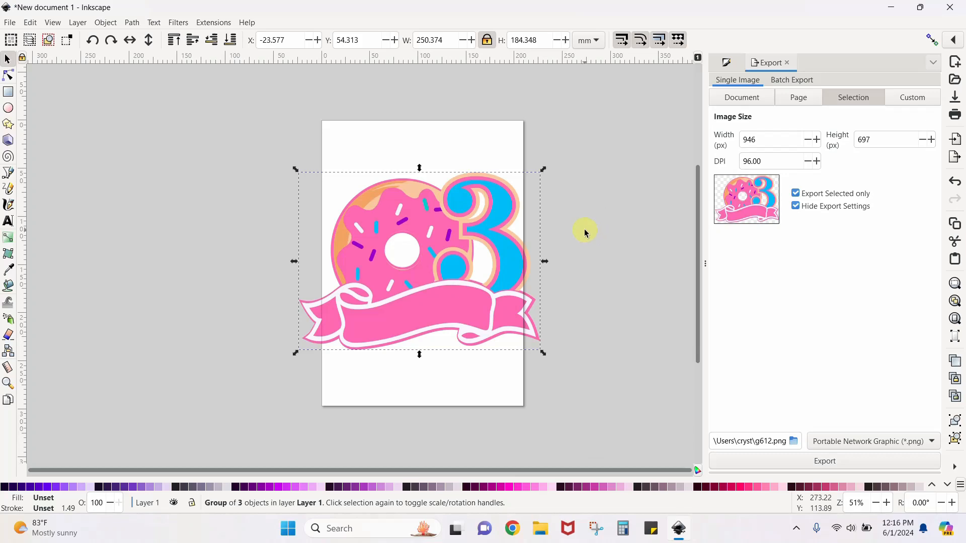
mouse_move(470, 304)
mouse_down()
mouse_move(481, 277)
mouse_move(473, 304)
mouse_up()
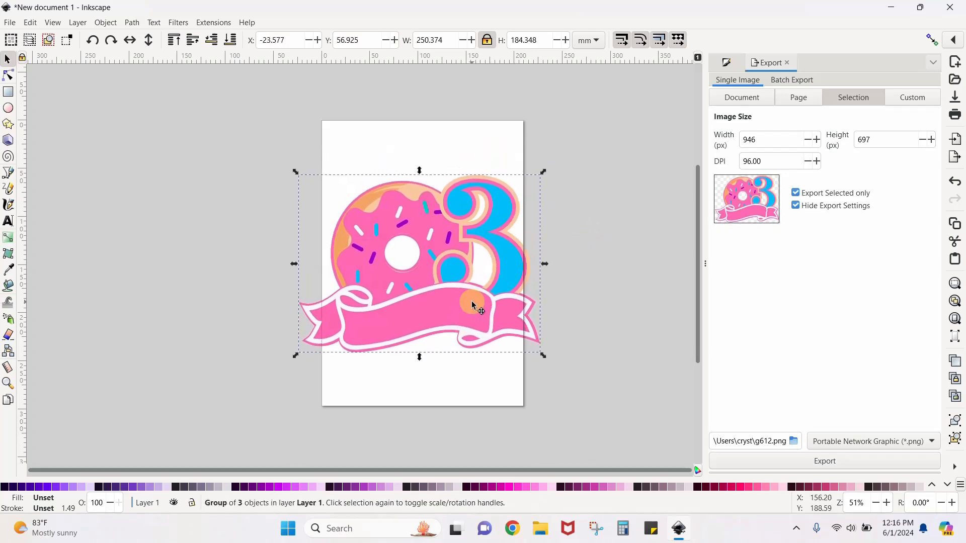
Import the matching set of blue and pink numbers and place it beside the page, clear of the donut design
click(10, 23)
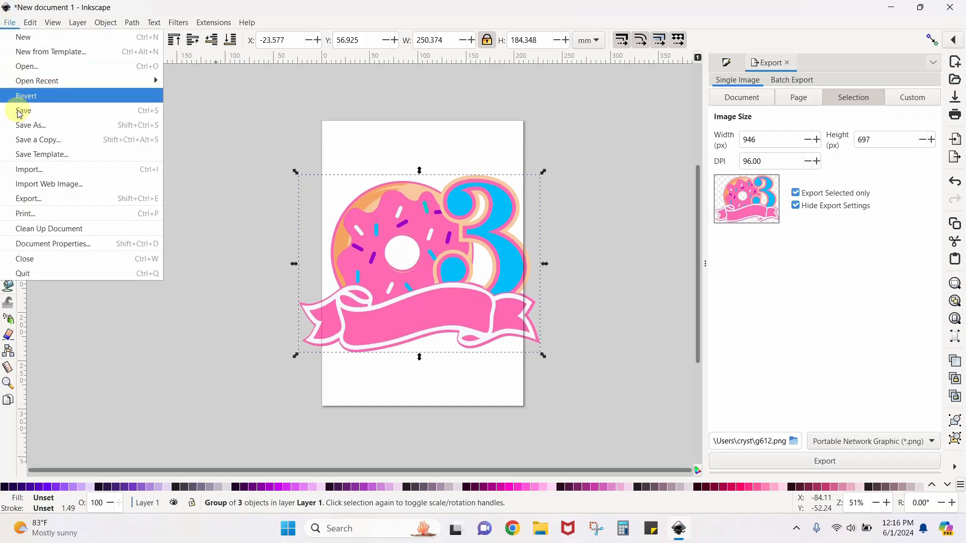
click(25, 169)
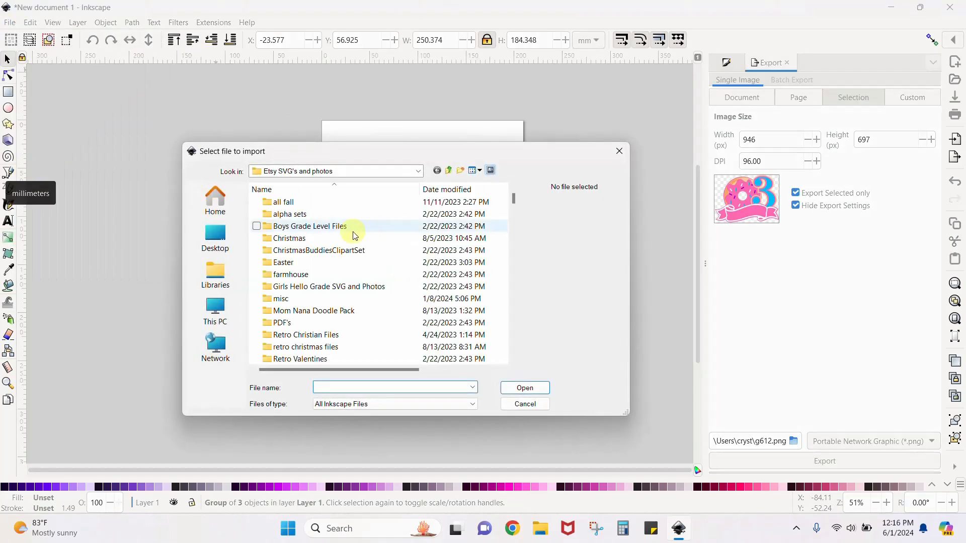
double_click(313, 346)
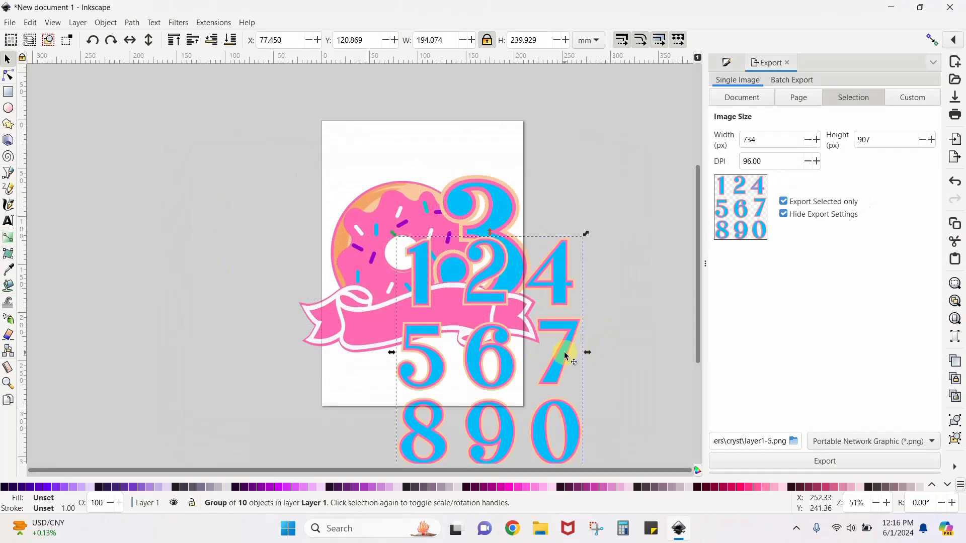
drag(565, 350, 216, 242)
Ungroup the donut design and delete its number 3
click(502, 248)
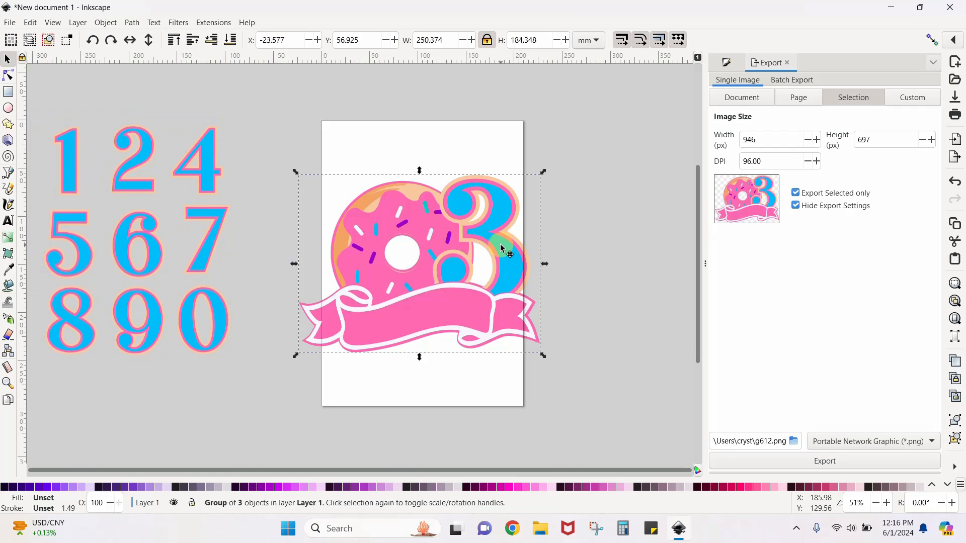
key(ctrl+shift+g)
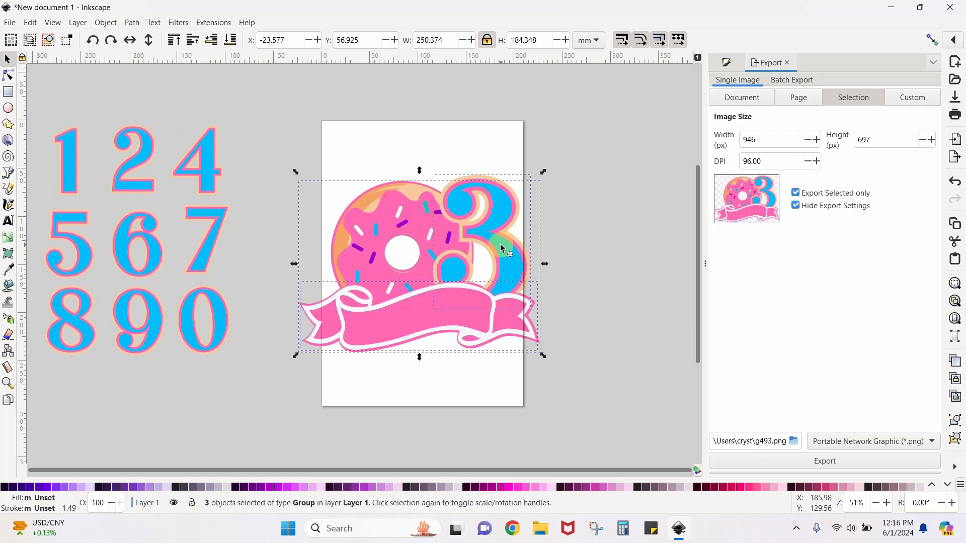
click(646, 295)
drag(521, 232, 633, 175)
key(Delete)
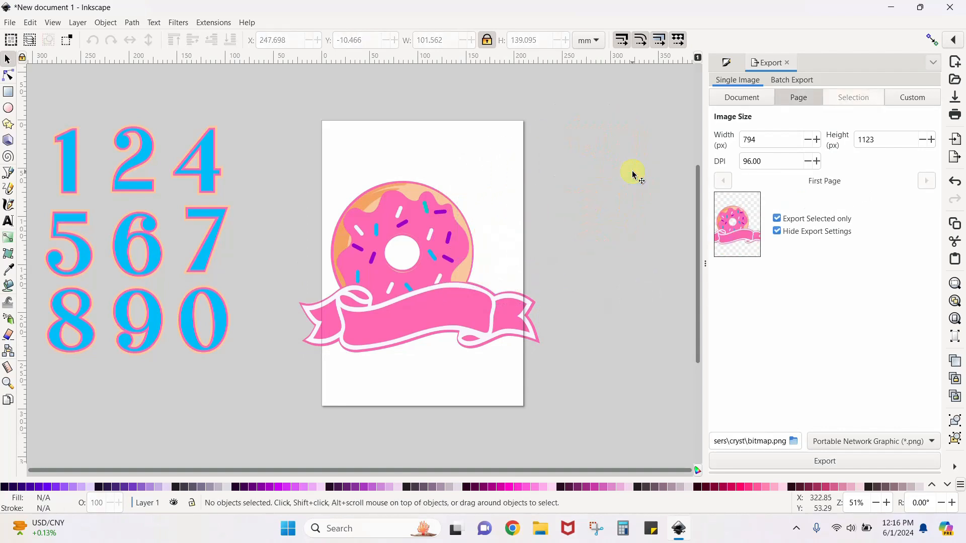
Ungroup the number set and place the 2 against the donut's right side, enlarged to about 88 × 132 mm
click(149, 153)
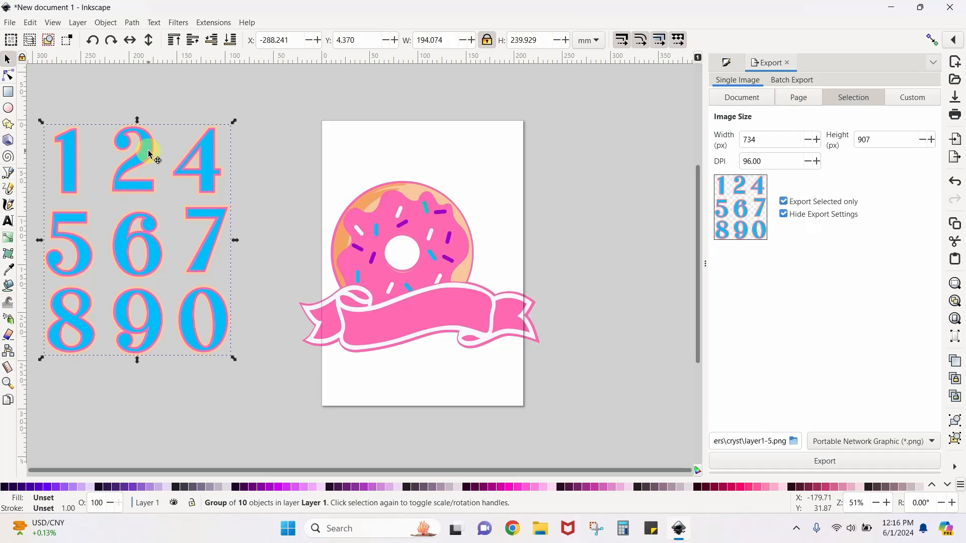
key(ctrl+shift+g)
click(254, 155)
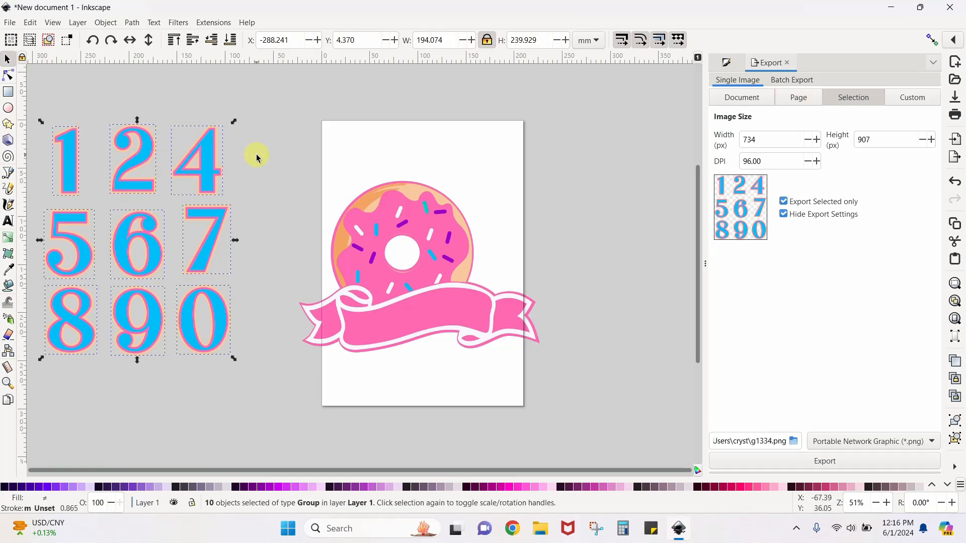
drag(144, 173, 493, 288)
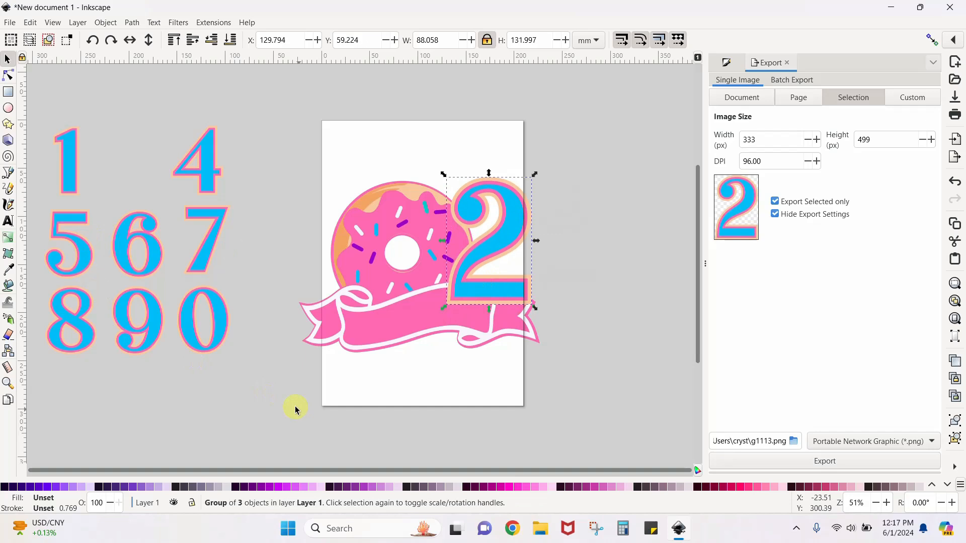
Delete all the unused numbers beside the page
click(154, 402)
drag(42, 383, 262, 98)
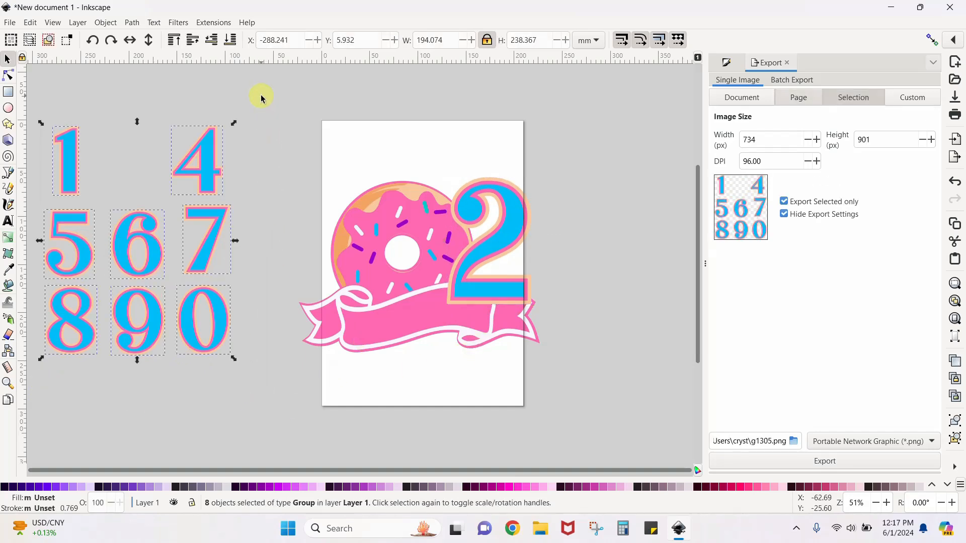
key(Delete)
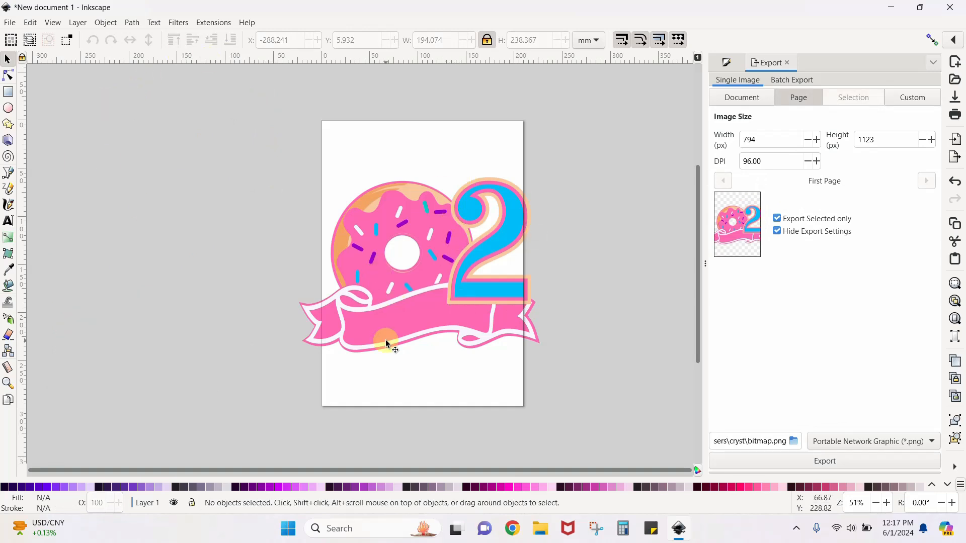
Move the 2 to about X 127.2, Y 64.4 mm and lower it one level behind the banner
drag(468, 286, 462, 291)
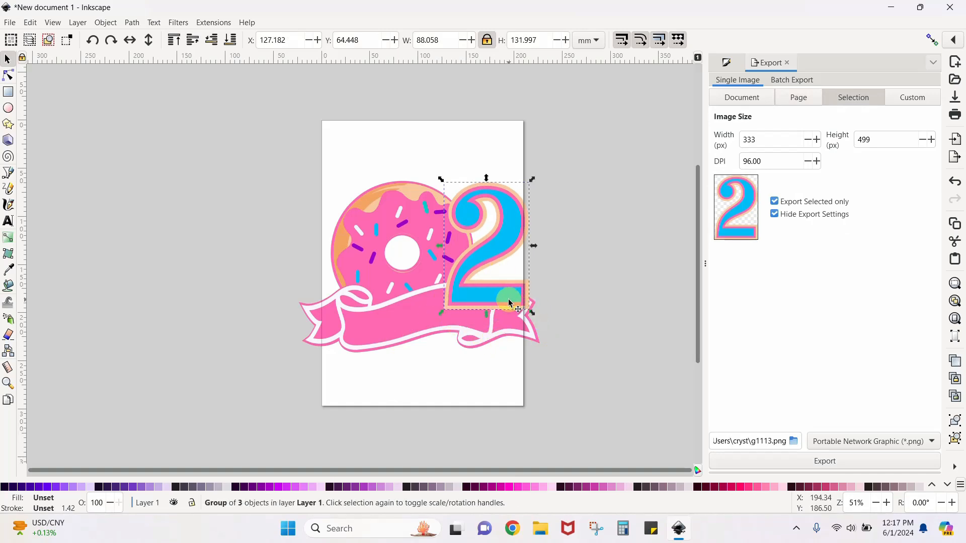
click(406, 320)
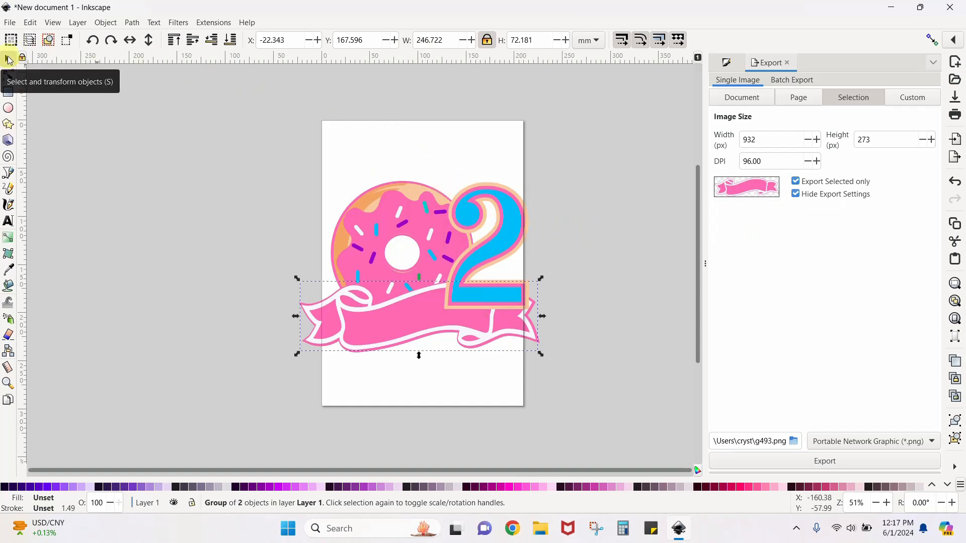
double_click(9, 60)
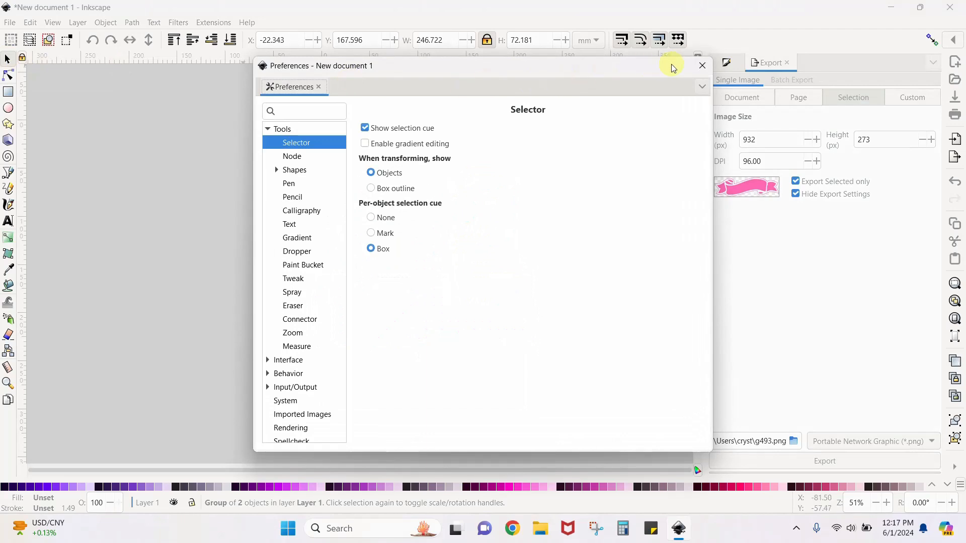
click(702, 65)
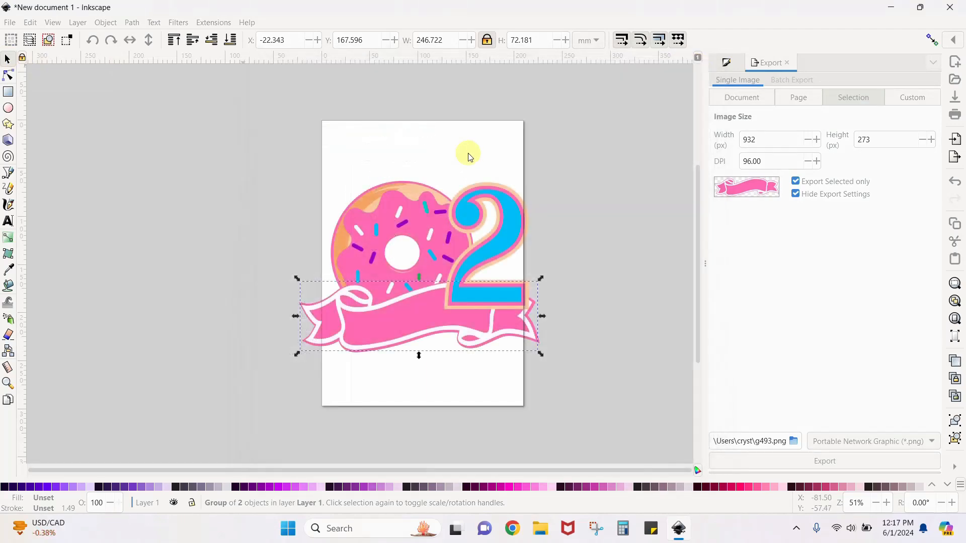
click(528, 220)
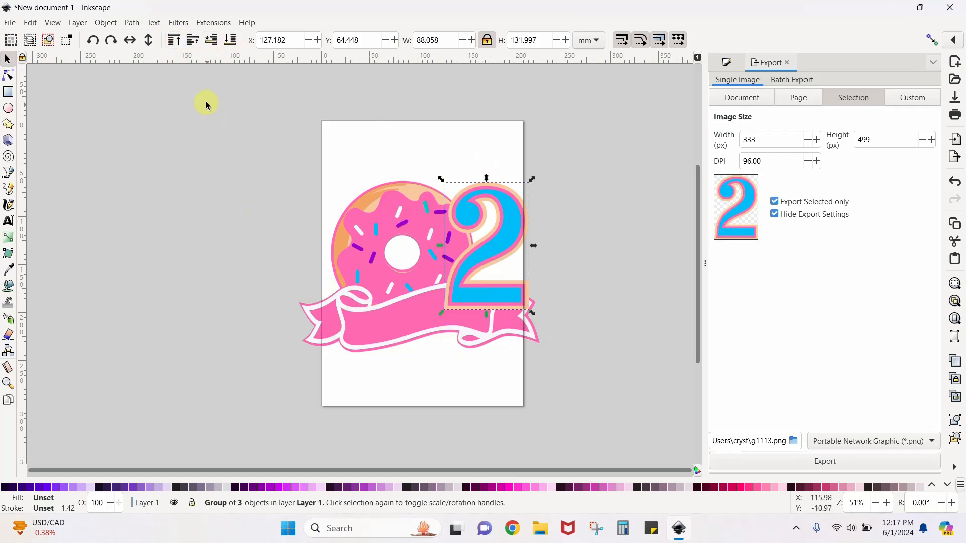
click(212, 43)
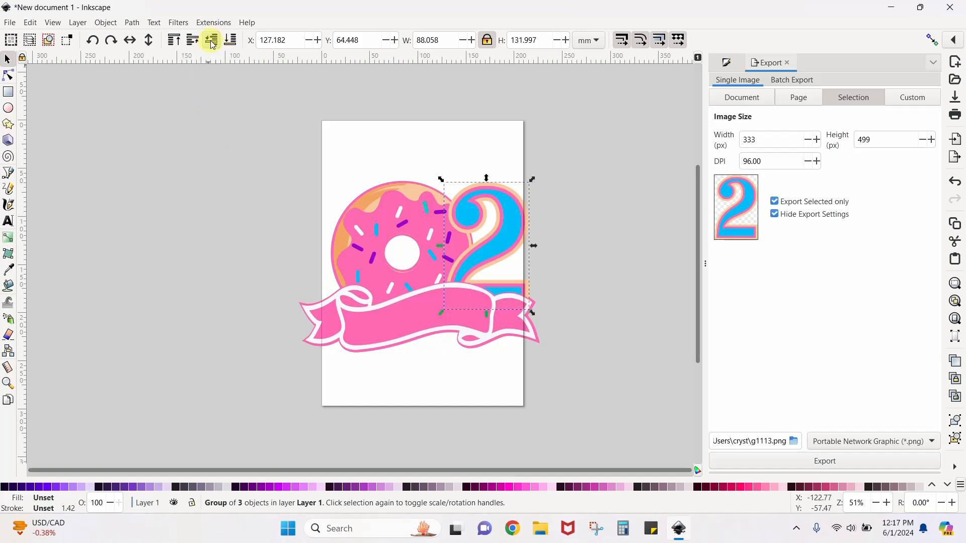
click(160, 237)
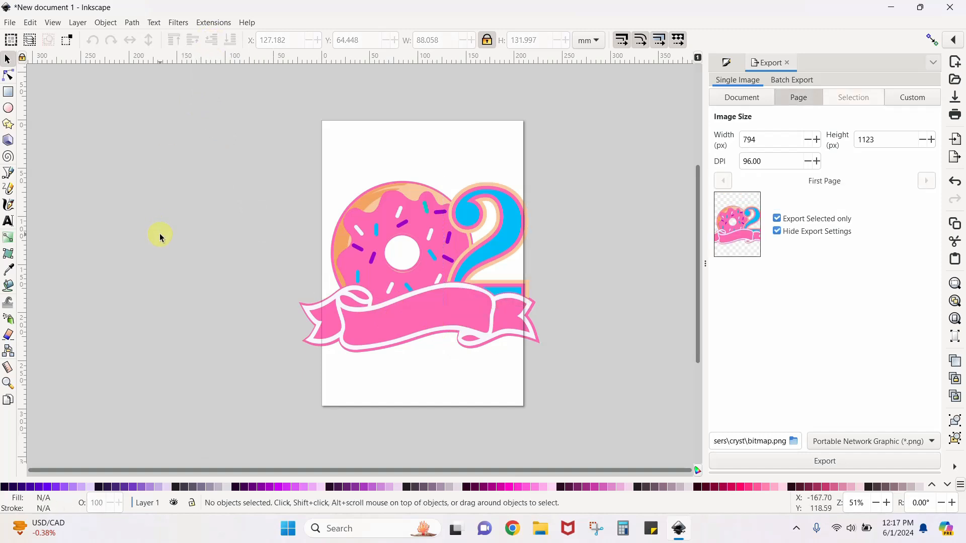
Enlarge the 2 to about 98 × 147 mm and position it at about X 122.5, Y 45.1 mm
click(495, 232)
drag(539, 176, 560, 160)
drag(520, 195, 512, 200)
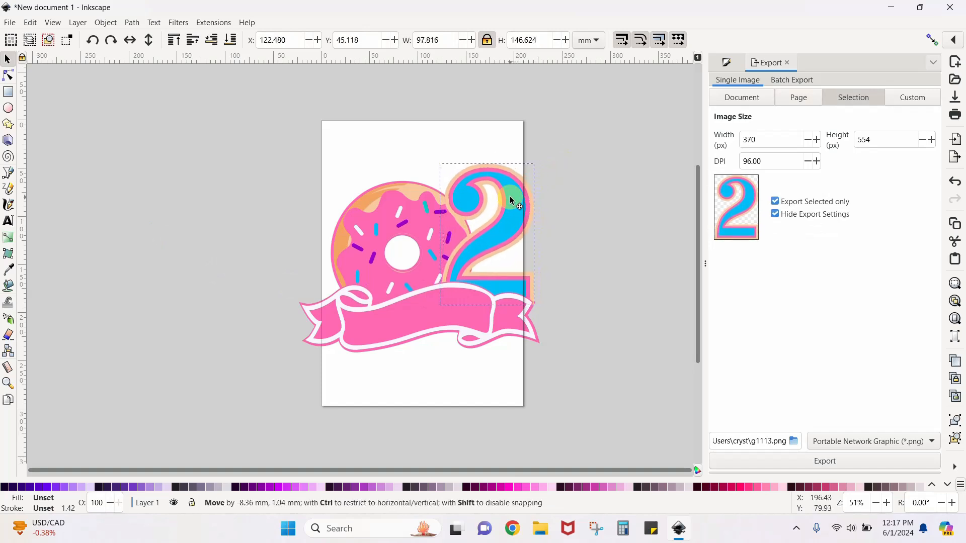
click(231, 356)
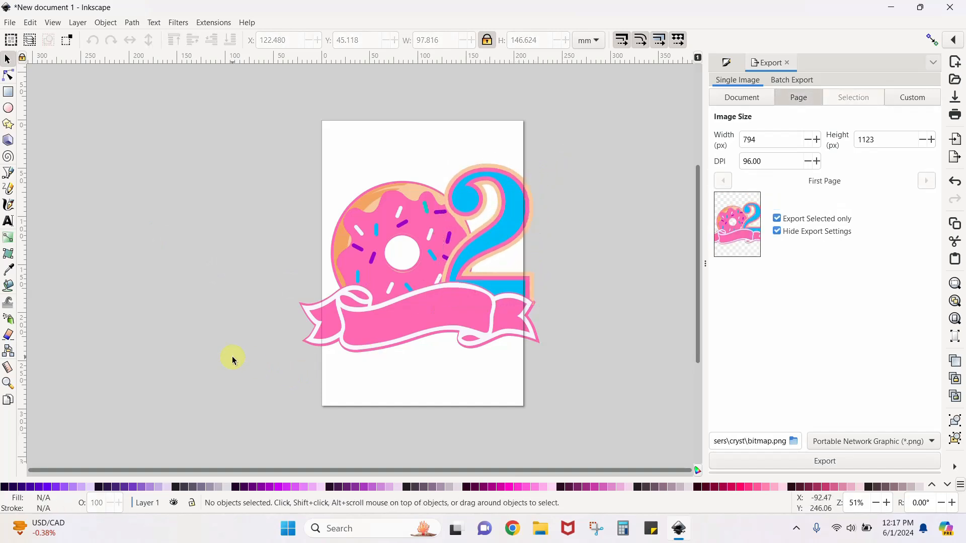
Separate the front banner and donut group by moving the banner below the donut, and lower the 2 one level behind the donut group
drag(399, 314, 390, 394)
mouse_move(395, 272)
mouse_down()
mouse_move(333, 246)
mouse_move(384, 257)
mouse_up()
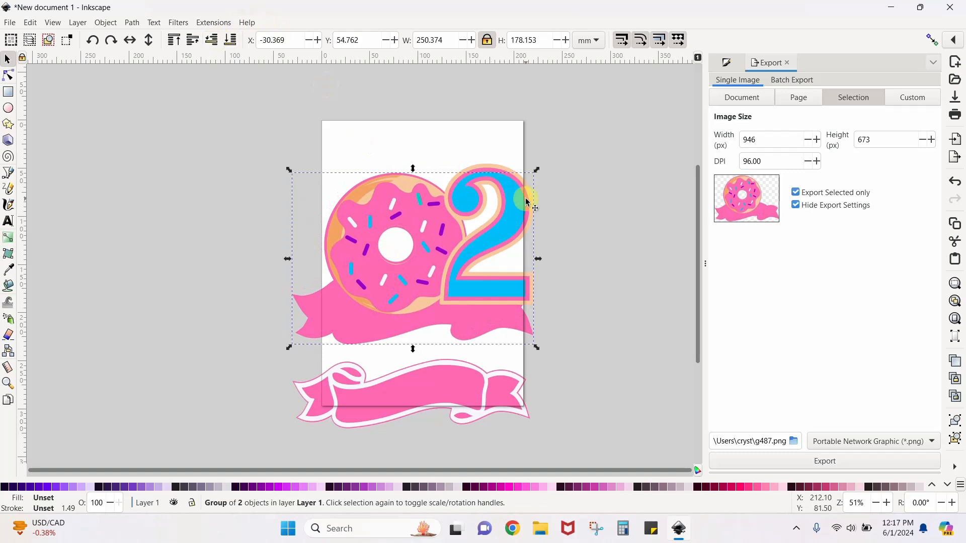
click(531, 190)
click(525, 191)
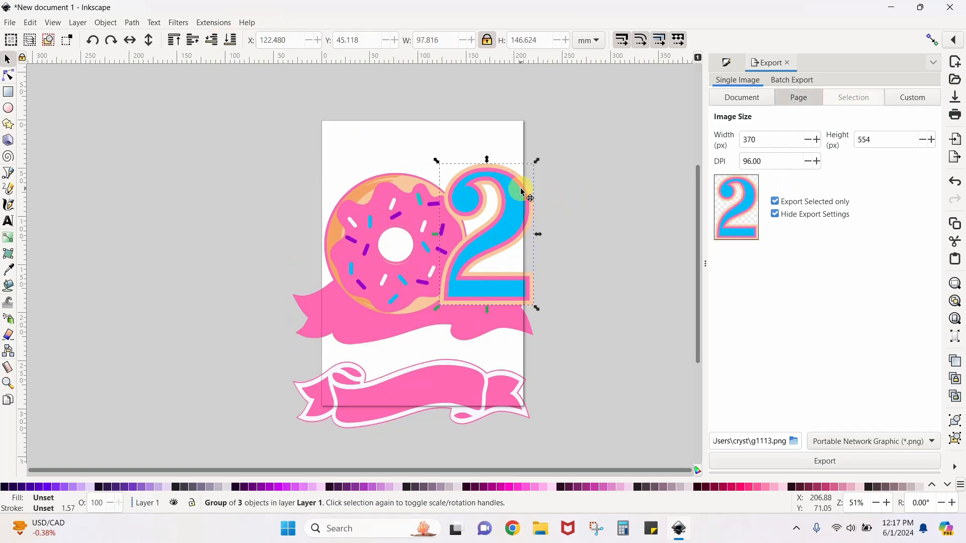
Raise the 2 in the stacking order until it sits in front of the donut group
click(212, 39)
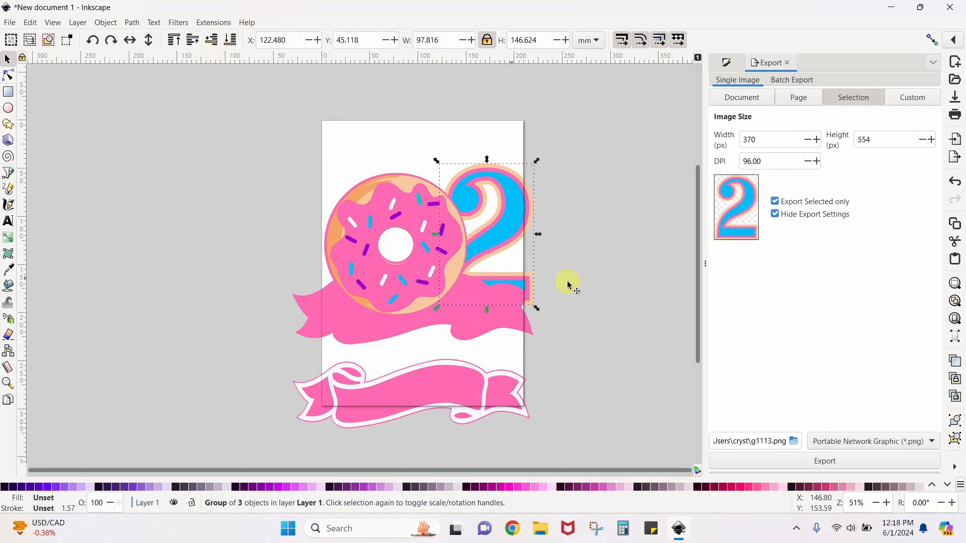
click(472, 197)
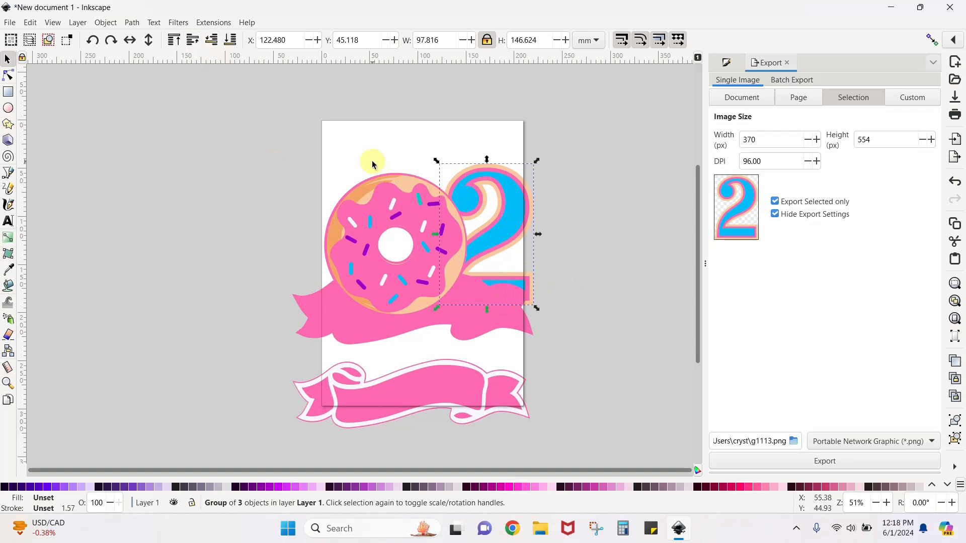
click(192, 41)
click(173, 171)
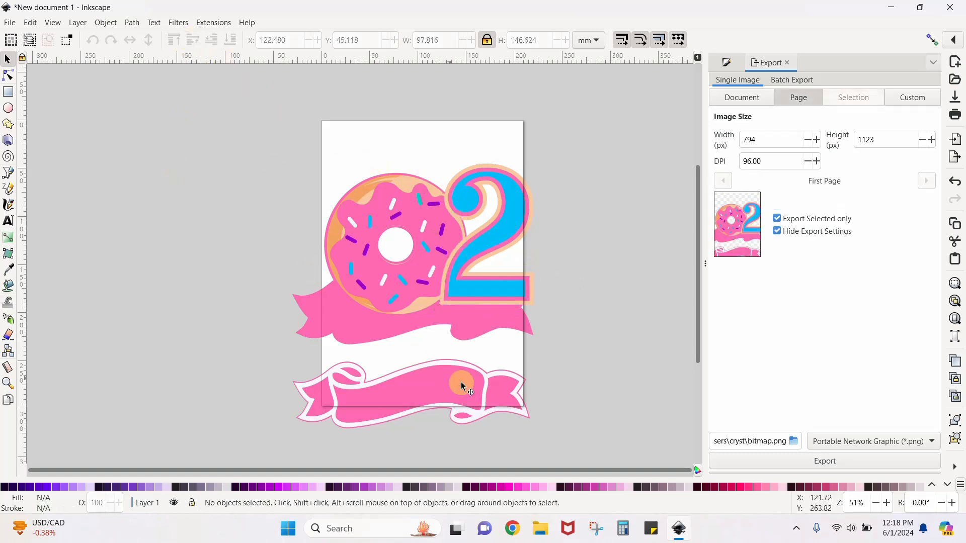
Move the front banner over the base banner at about X -29.1, Y 160.3 mm and ungroup it
drag(463, 386, 457, 292)
drag(456, 293, 457, 292)
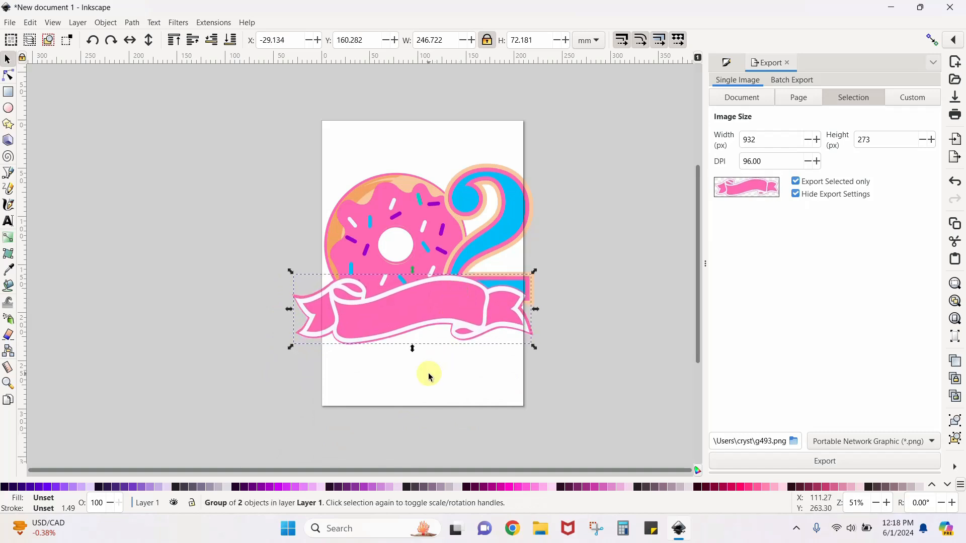
key(ctrl+shift+g)
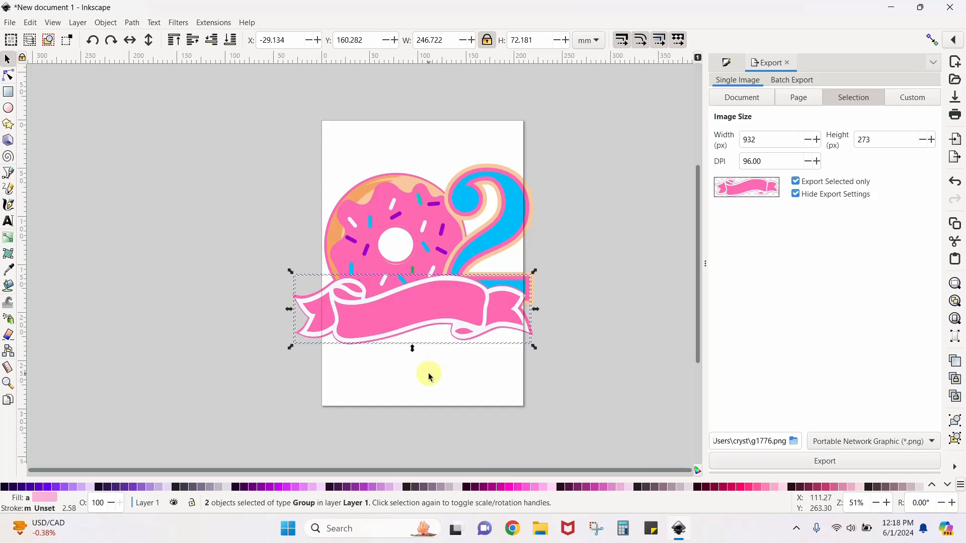
click(165, 208)
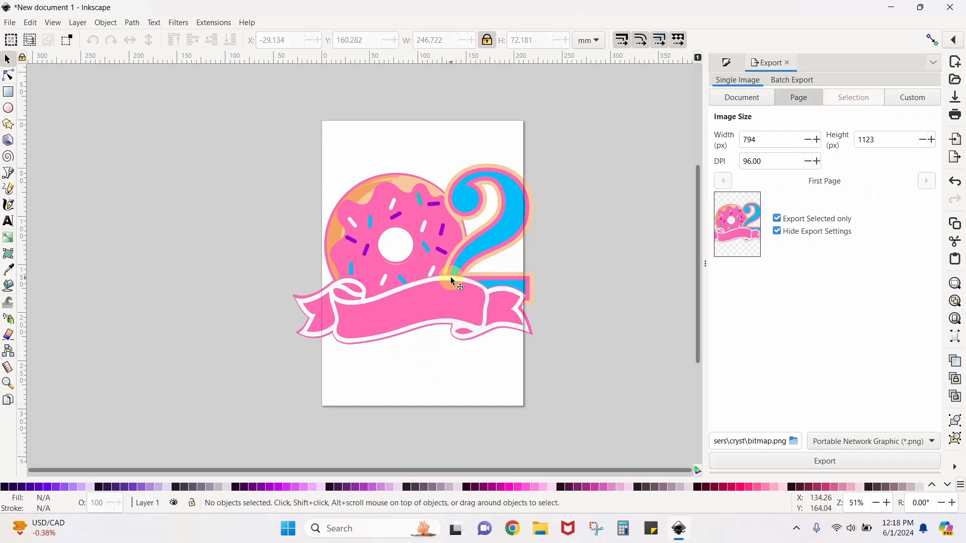
Pull apart the white banner outline, the pink banner and the donut group, placing the donut group at about X -84.7, Y 45.4 mm
drag(451, 277, 218, 159)
drag(382, 312, 373, 381)
drag(327, 309, 275, 300)
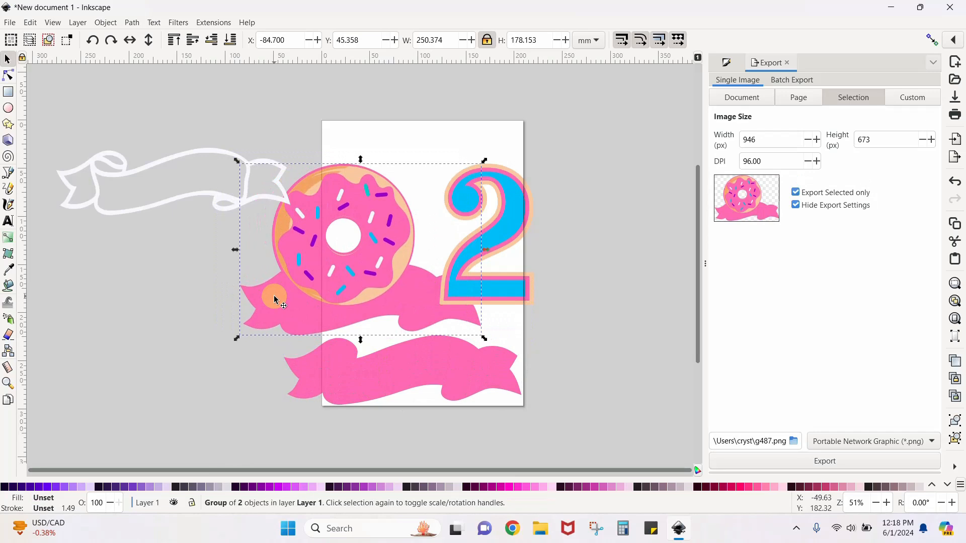
Ungroup the donut group, separate the detailed donut from its pink base, and place the base at about X -74.3, Y 29.2 mm
key(ctrl+shift+g)
click(132, 248)
drag(341, 266, 121, 46)
drag(367, 297, 379, 276)
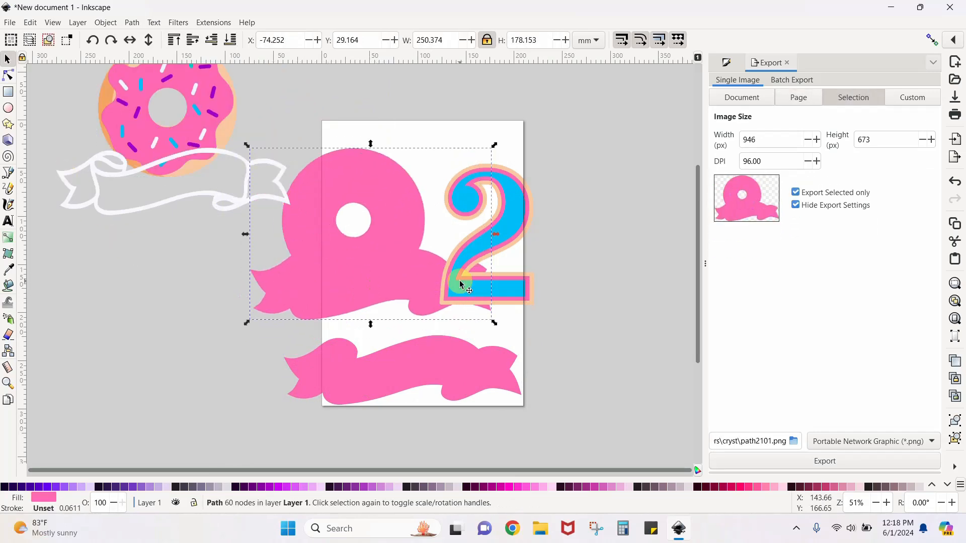
Move the 2 off the page and position the pink donut base on the page at about X -17.3, Y 13.0 mm
drag(460, 285, 584, 305)
drag(414, 280, 469, 272)
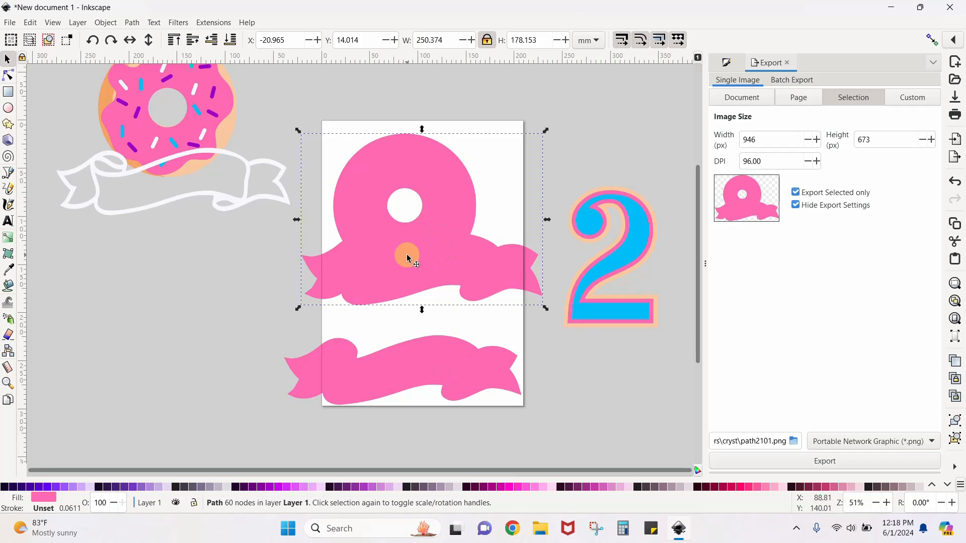
mouse_move(408, 257)
mouse_down()
mouse_move(399, 255)
mouse_move(409, 252)
mouse_up()
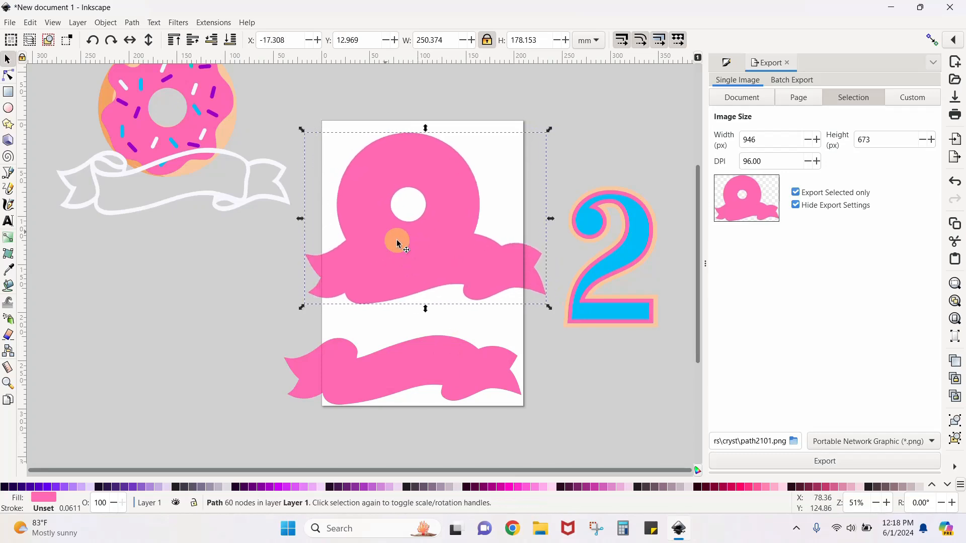
Set the pink base aside at about X -328.1, Y 152.5 mm and restack the donut, pink banner, white outline and 2 on the page
drag(220, 127, 241, 189)
drag(420, 236, 62, 360)
drag(199, 145, 357, 173)
drag(418, 355, 393, 240)
drag(273, 212, 480, 289)
drag(618, 312, 443, 250)
drag(56, 404, 194, 410)
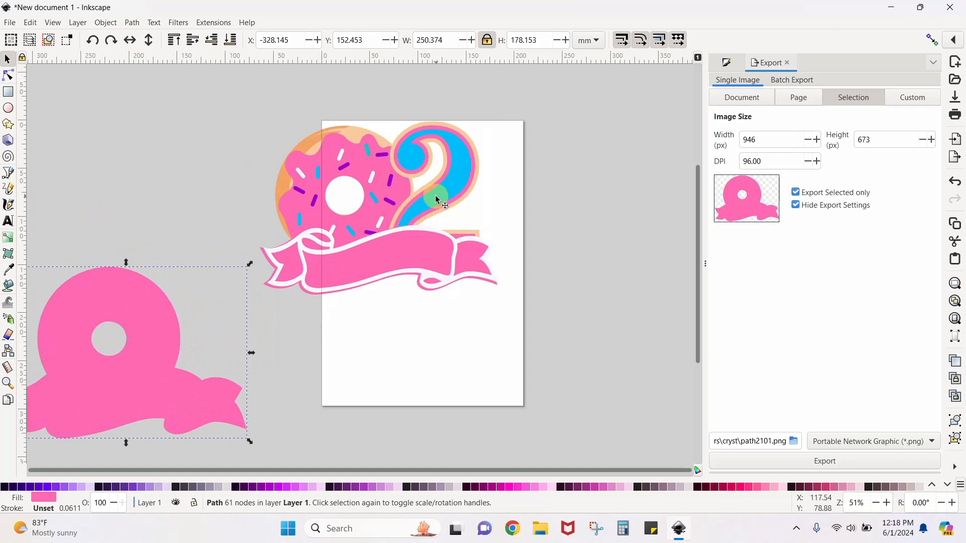
Move the 2, donut and white banner outline off the page, and place the plain pink banner alone at about X -26.5, Y 118.5 mm
drag(439, 191, 161, 222)
drag(102, 231, 56, 239)
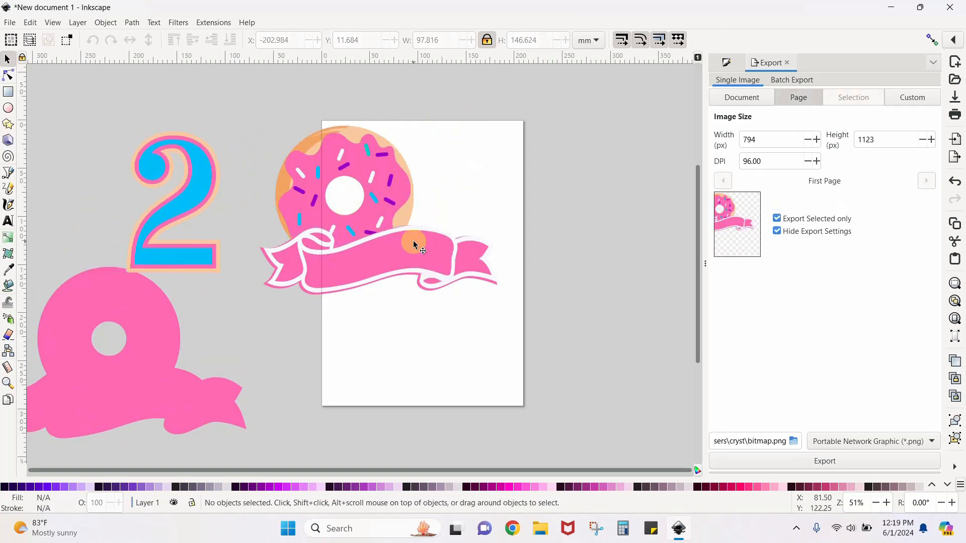
drag(414, 246, 482, 347)
drag(354, 160, 123, 137)
drag(445, 348, 421, 161)
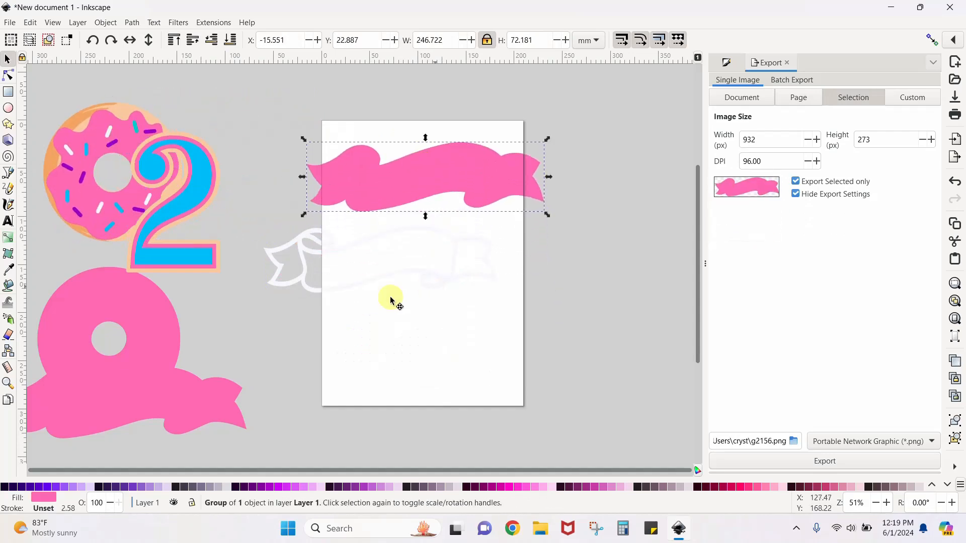
drag(432, 297, 191, 397)
drag(377, 190, 365, 291)
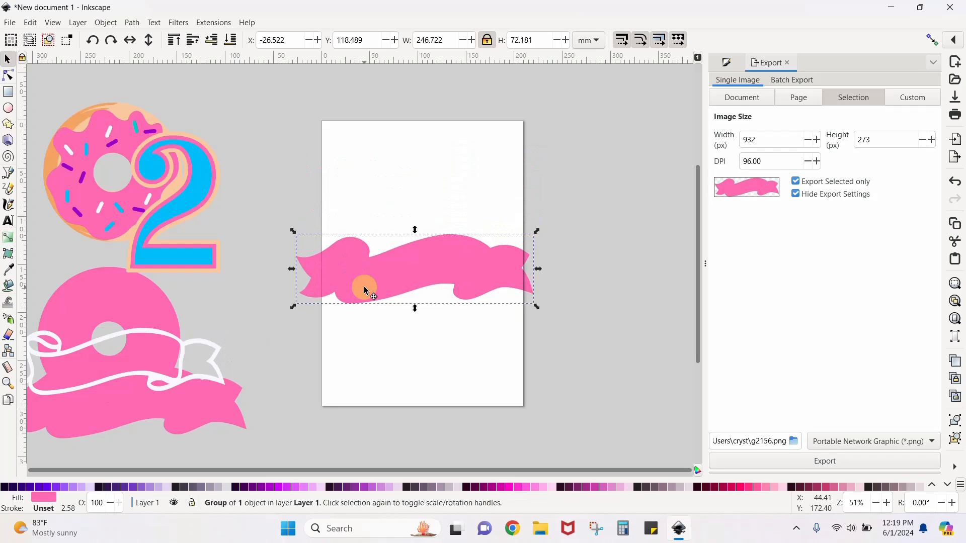
Add a text object containing the person's first name on the pink banner
scroll(365, 290, up, 1)
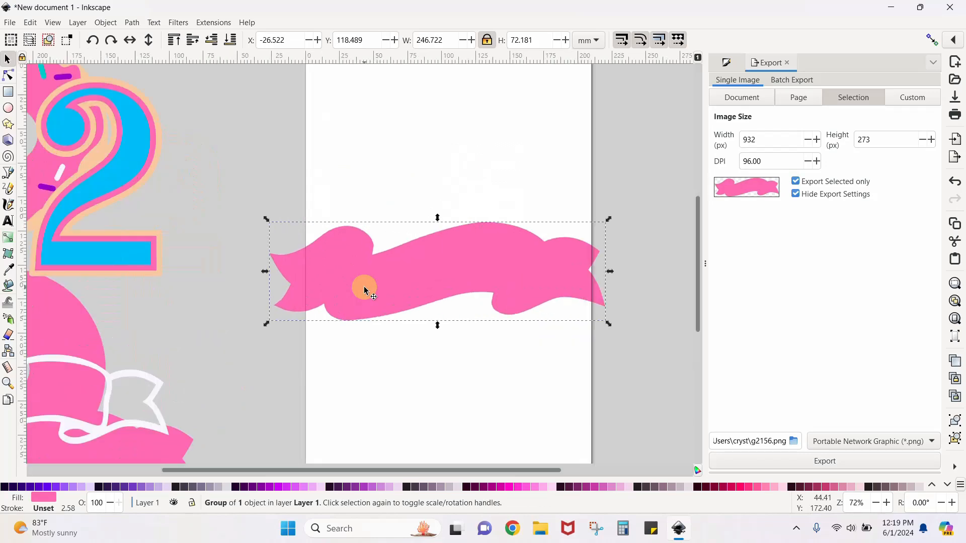
scroll(365, 290, down, 1)
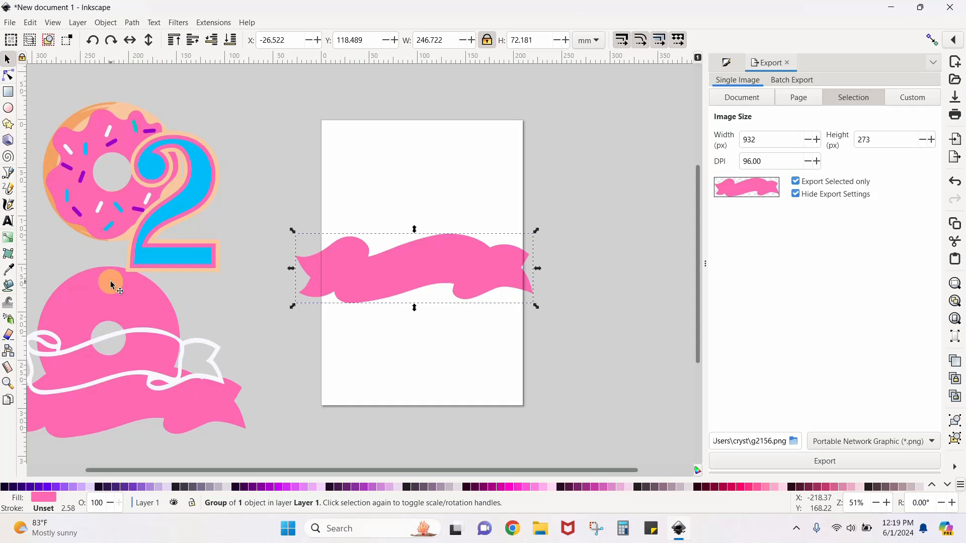
key(plus)
key(plus)
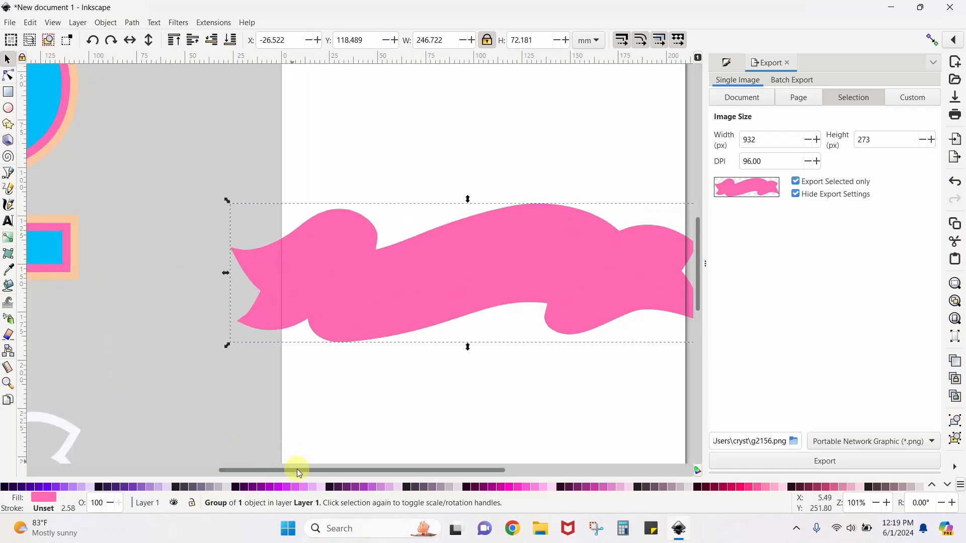
drag(297, 468, 347, 475)
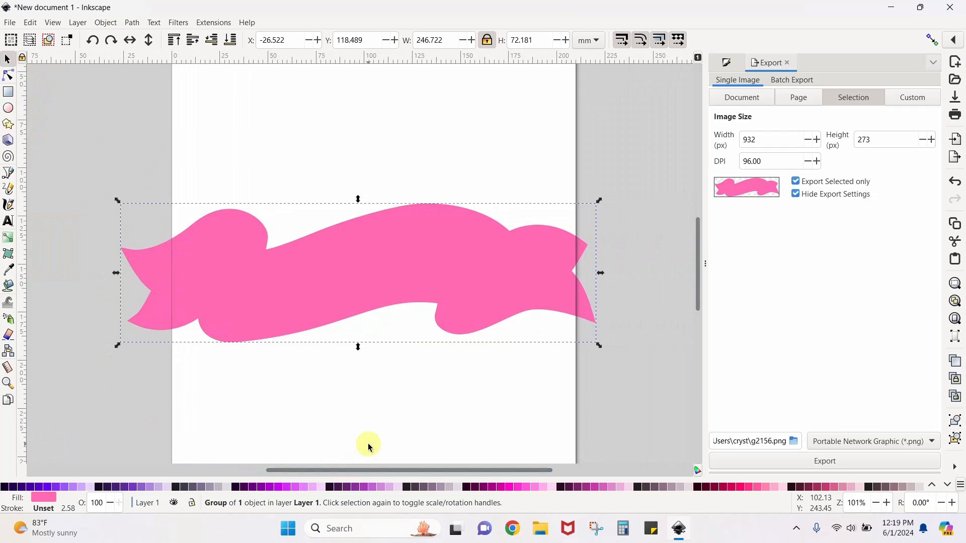
key(minus)
key(minus)
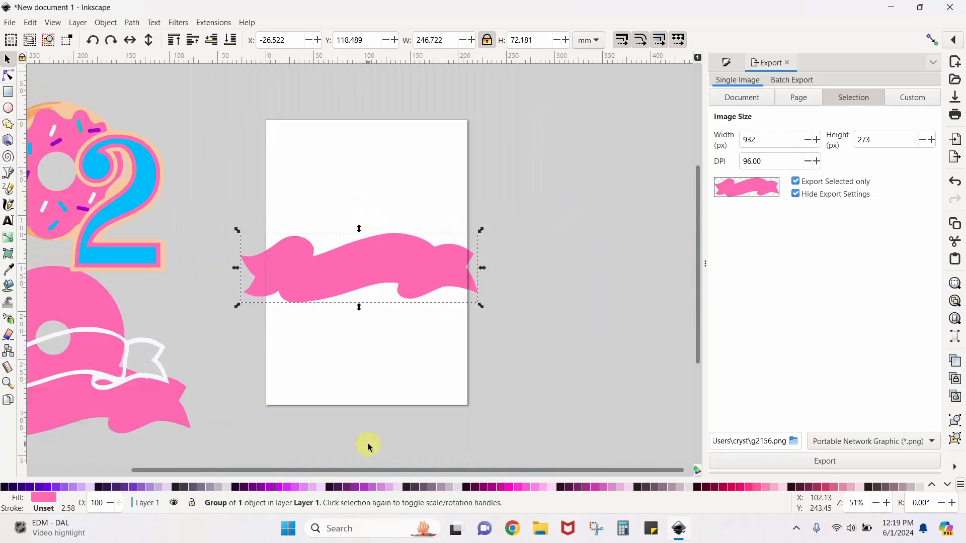
key(plus)
key(plus)
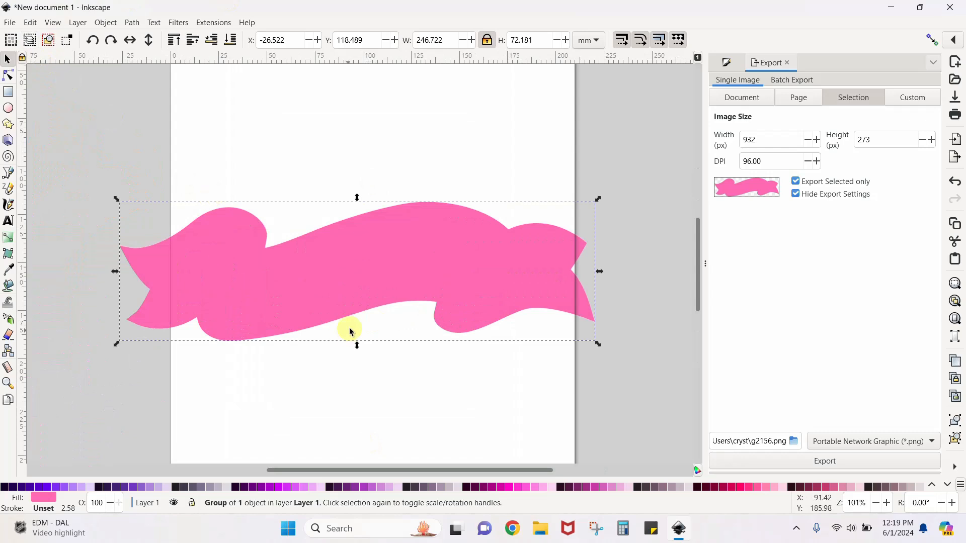
click(8, 222)
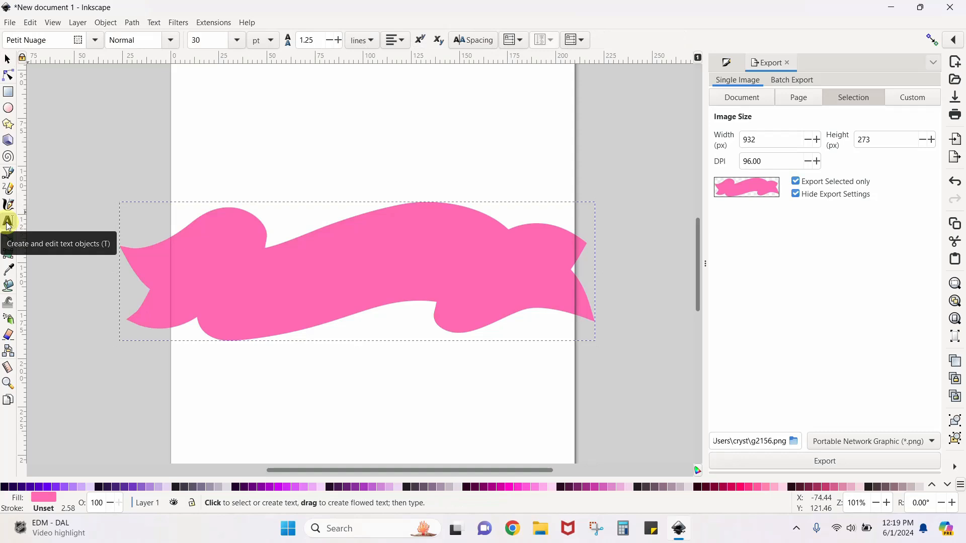
click(235, 282)
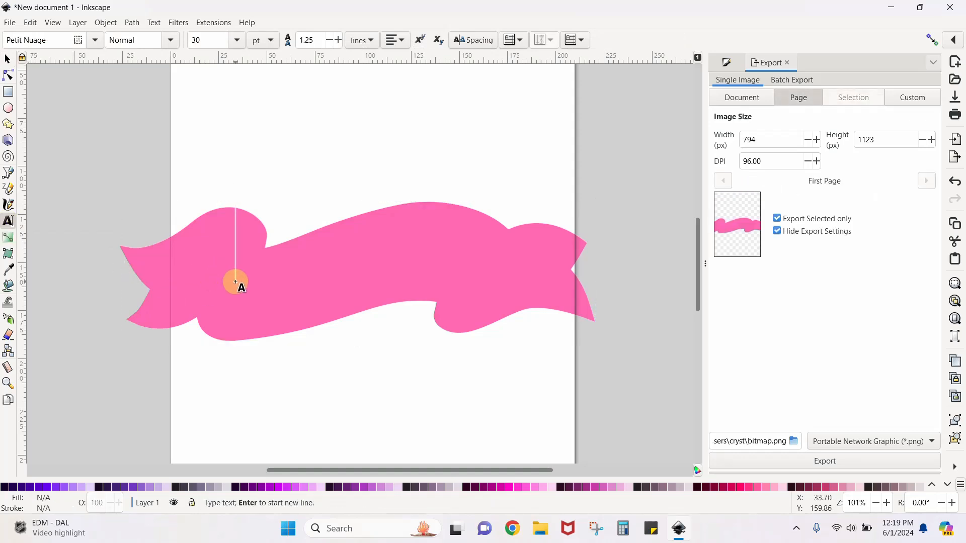
text(Crystal)
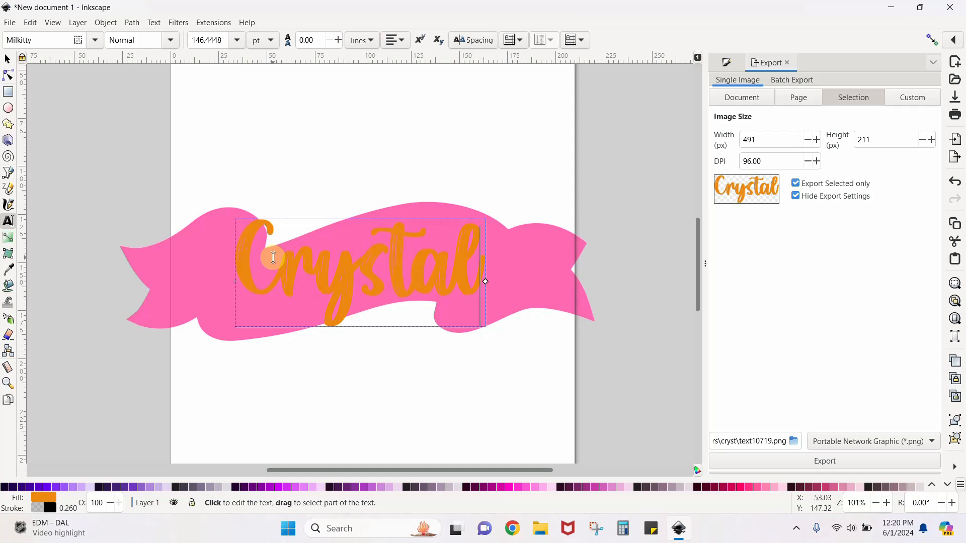
Switch to the Creative Fabrica website in Chrome, open its Fonts page and look through the popular, new and free fonts
drag(540, 529, 513, 530)
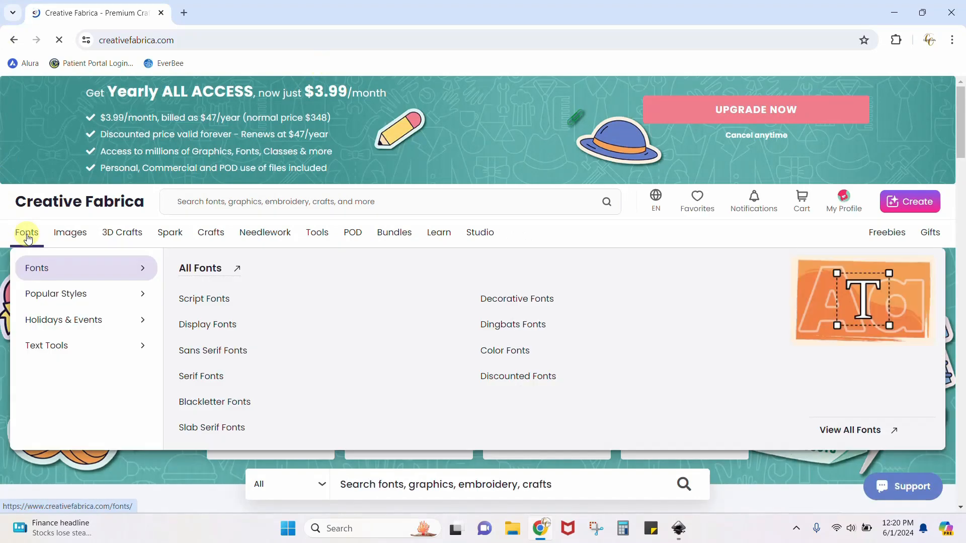
click(28, 238)
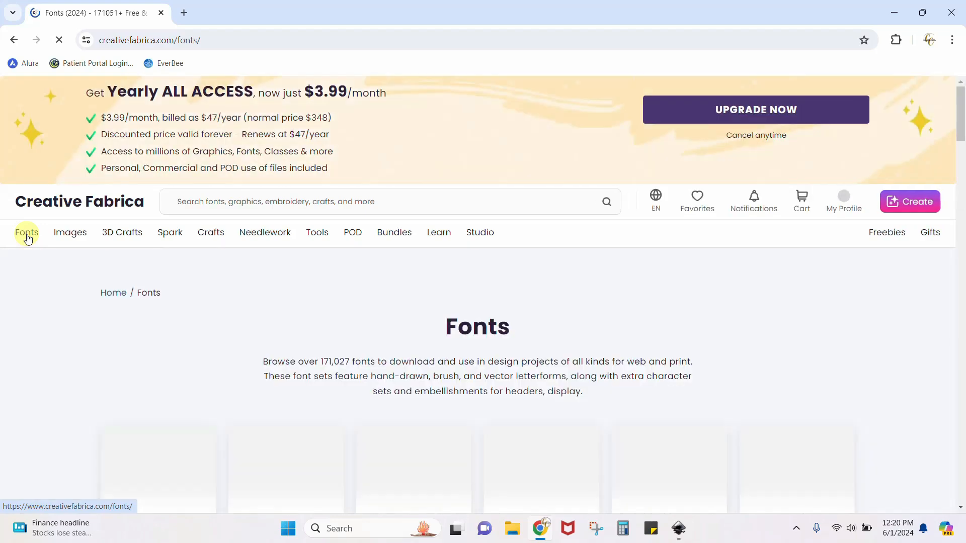
scroll(121, 277, down, 5)
scroll(68, 305, down, 1)
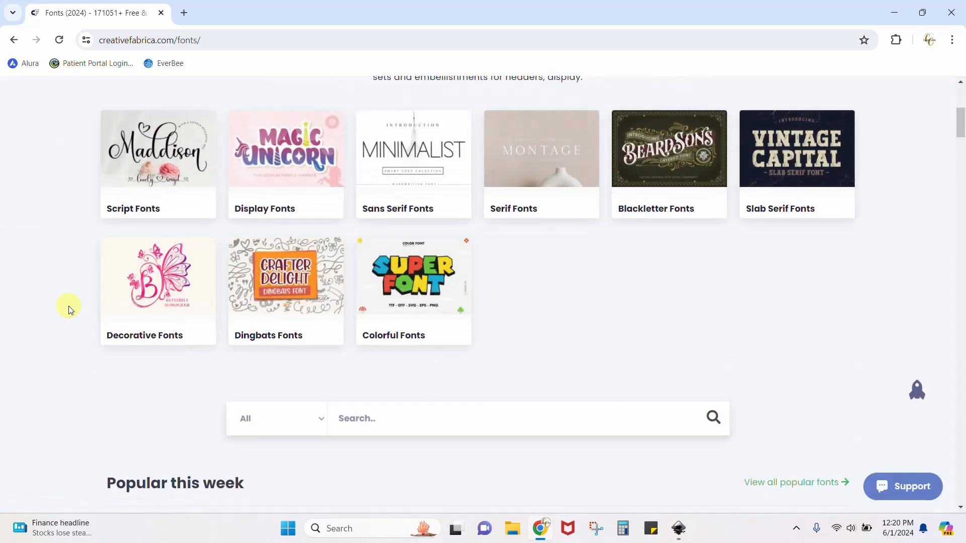
scroll(69, 306, down, 8)
scroll(68, 306, down, 1)
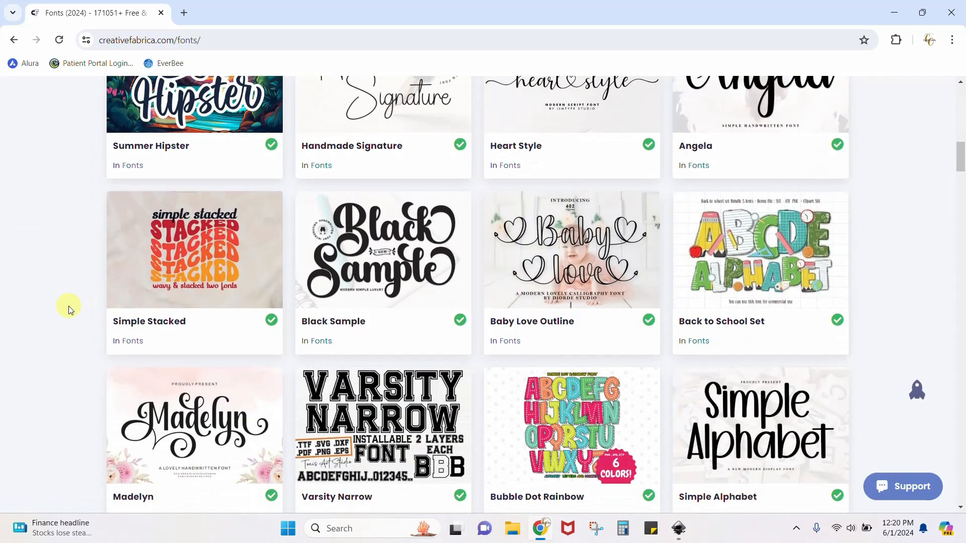
scroll(69, 308, down, 10)
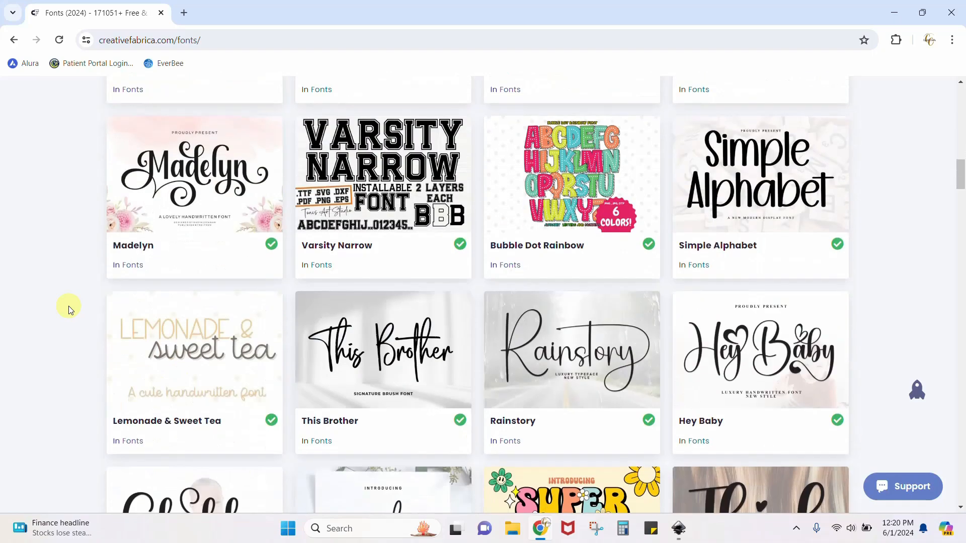
scroll(69, 308, down, 4)
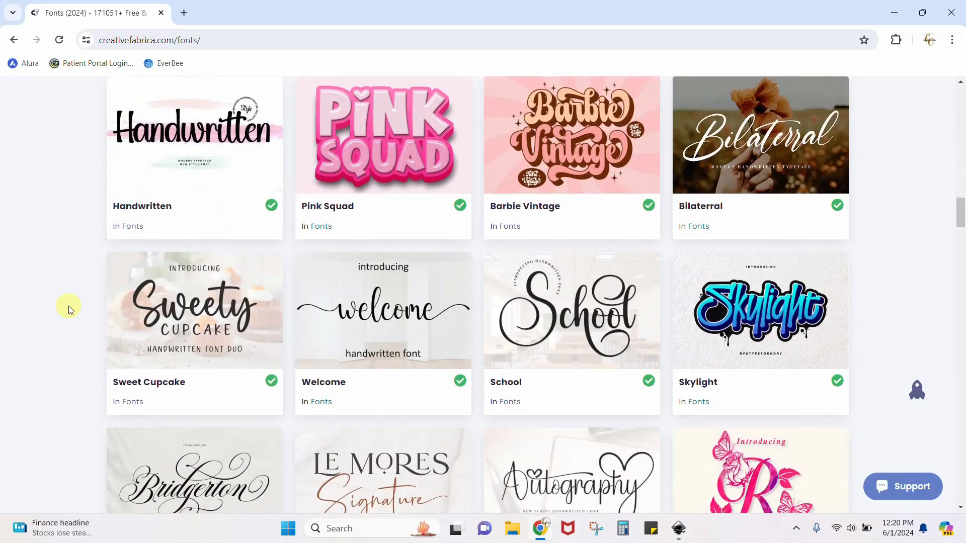
scroll(69, 307, down, 10)
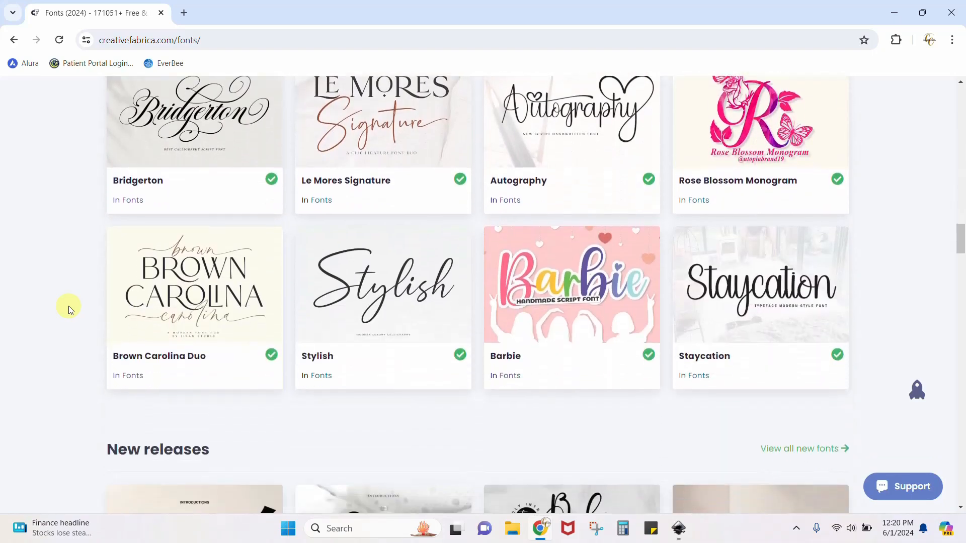
scroll(69, 309, down, 12)
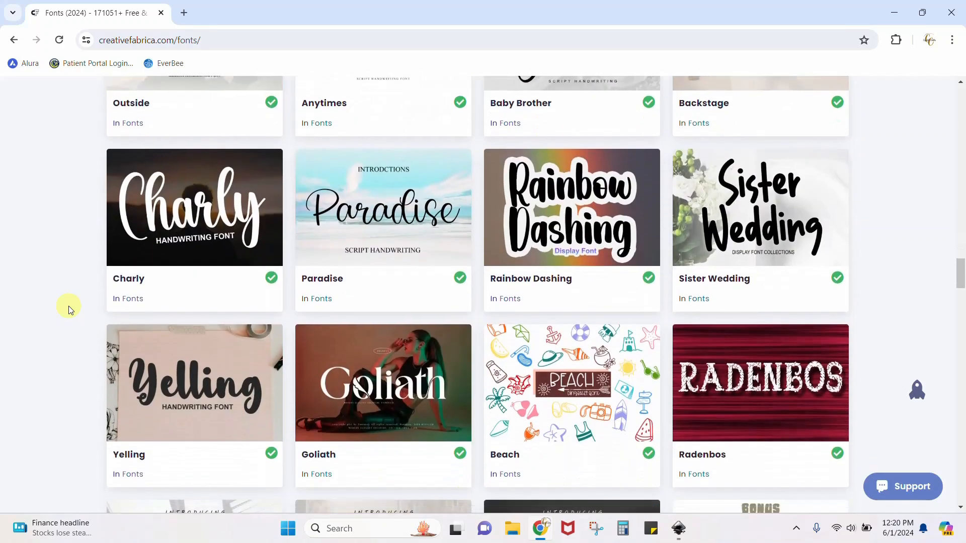
scroll(69, 306, down, 11)
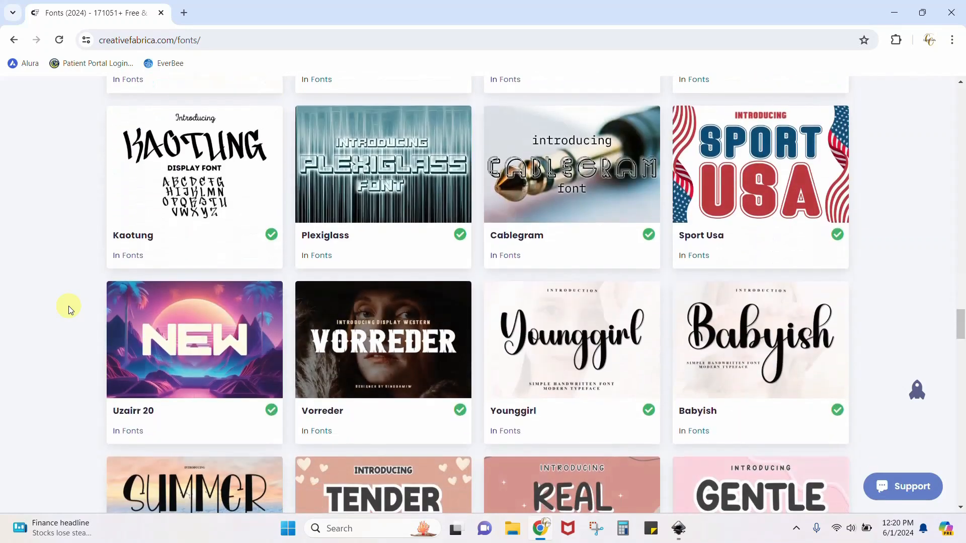
scroll(69, 306, down, 9)
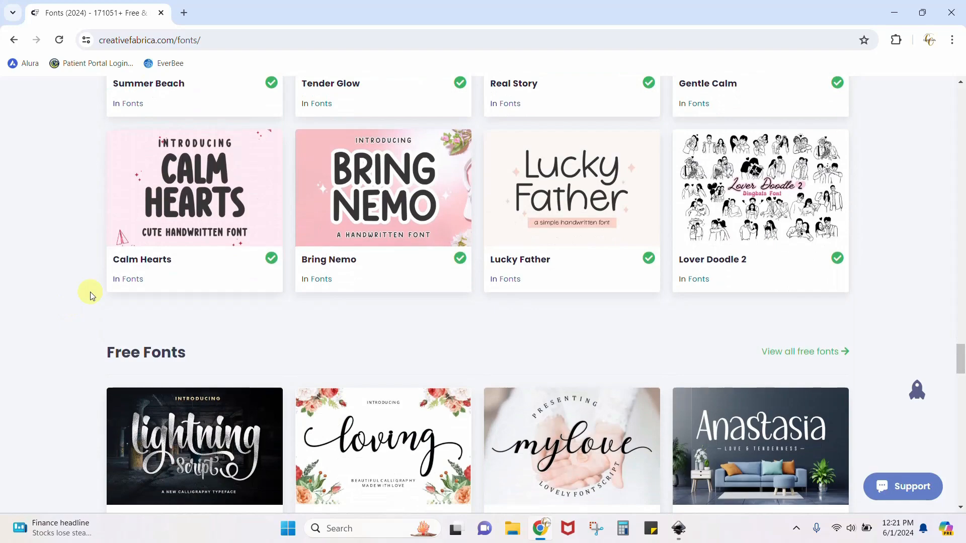
scroll(83, 294, down, 4)
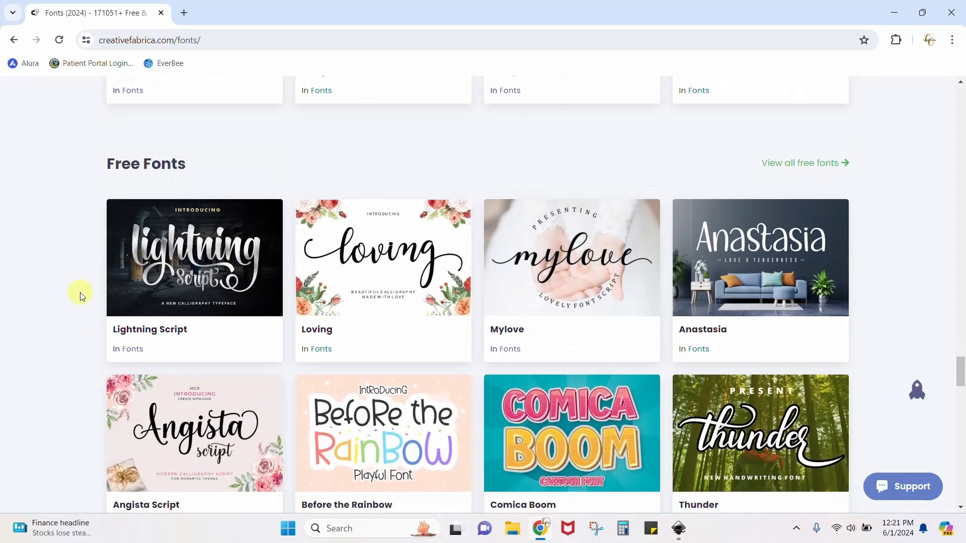
scroll(81, 296, down, 5)
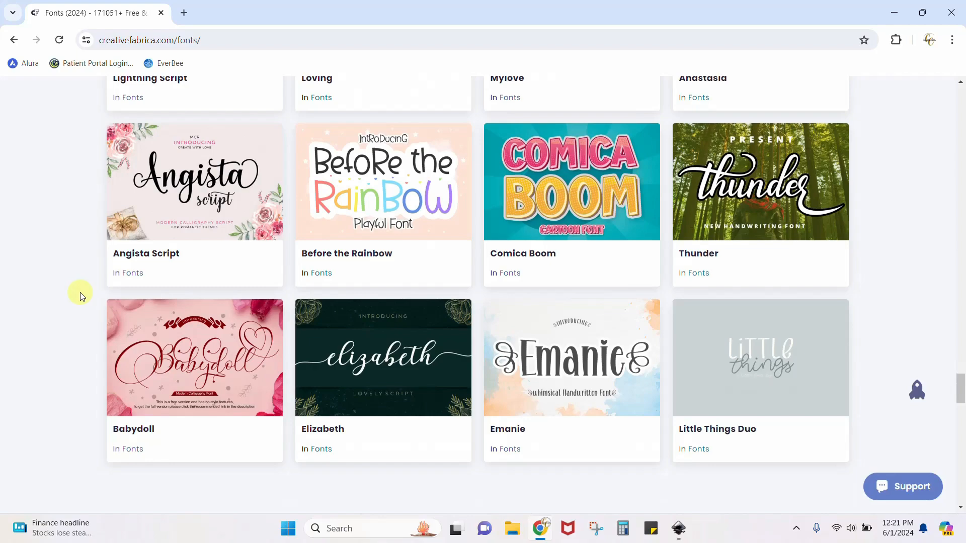
scroll(82, 295, down, 5)
scroll(81, 296, up, 16)
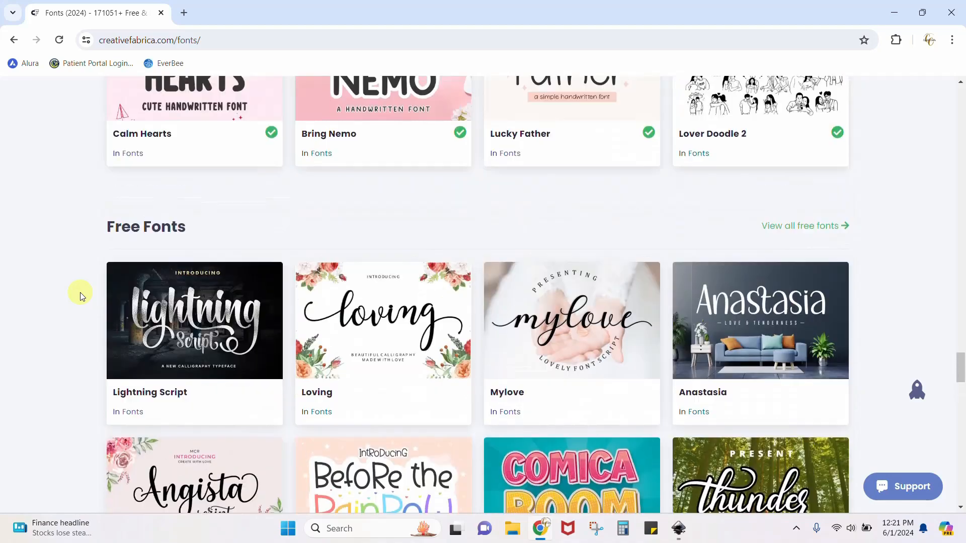
Look back through the new and popular fonts up to the start of the Fonts page, and close the browser to return to Inkscape
scroll(82, 296, up, 3)
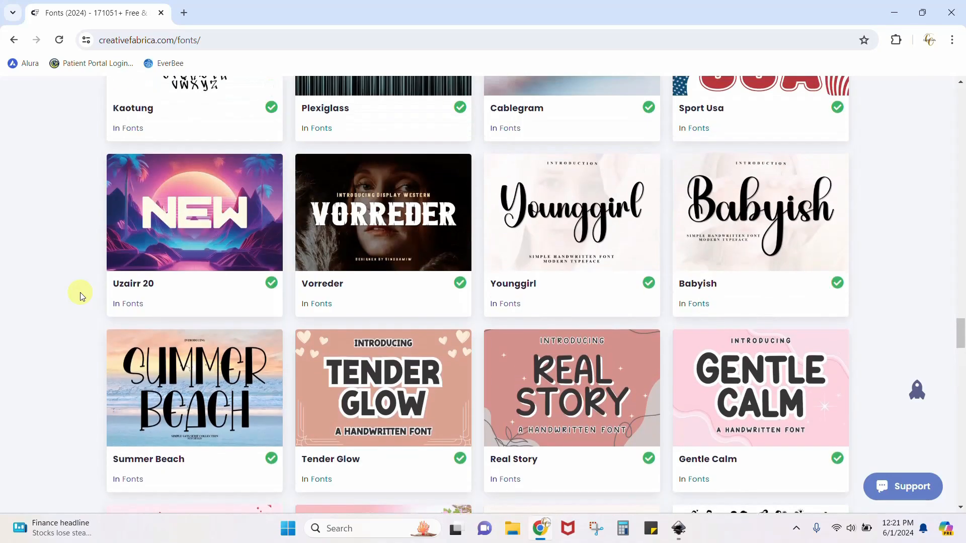
scroll(82, 296, up, 5)
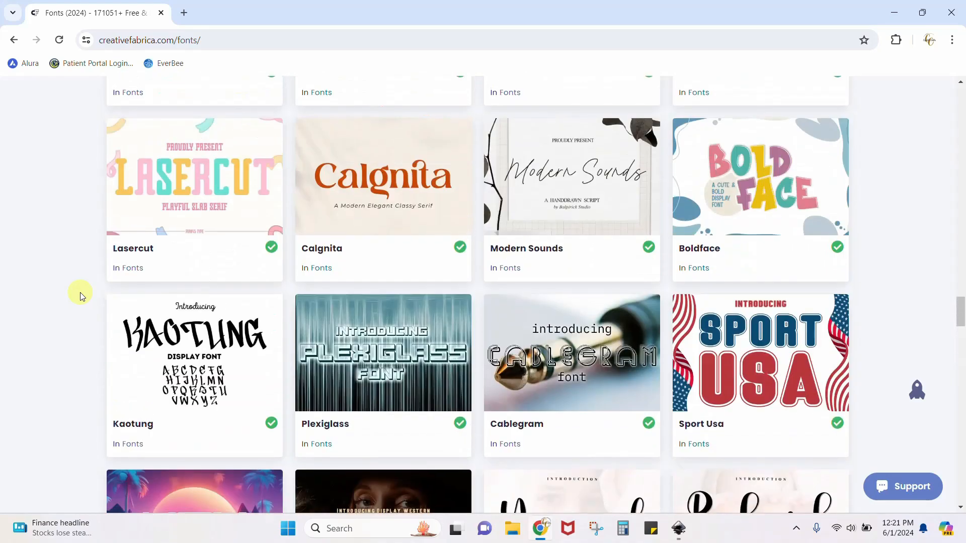
scroll(82, 295, up, 5)
scroll(81, 295, down, 3)
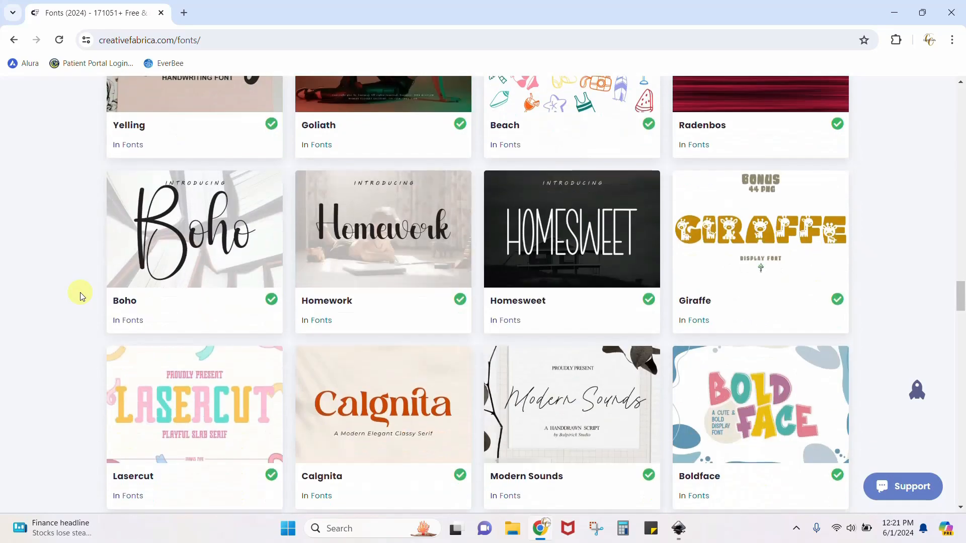
scroll(82, 296, up, 2)
scroll(82, 296, up, 9)
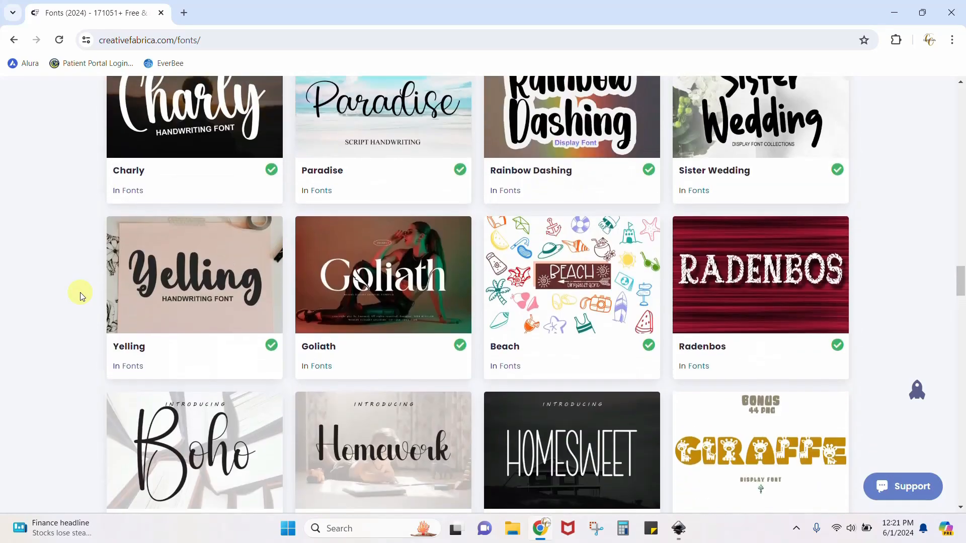
scroll(82, 296, up, 3)
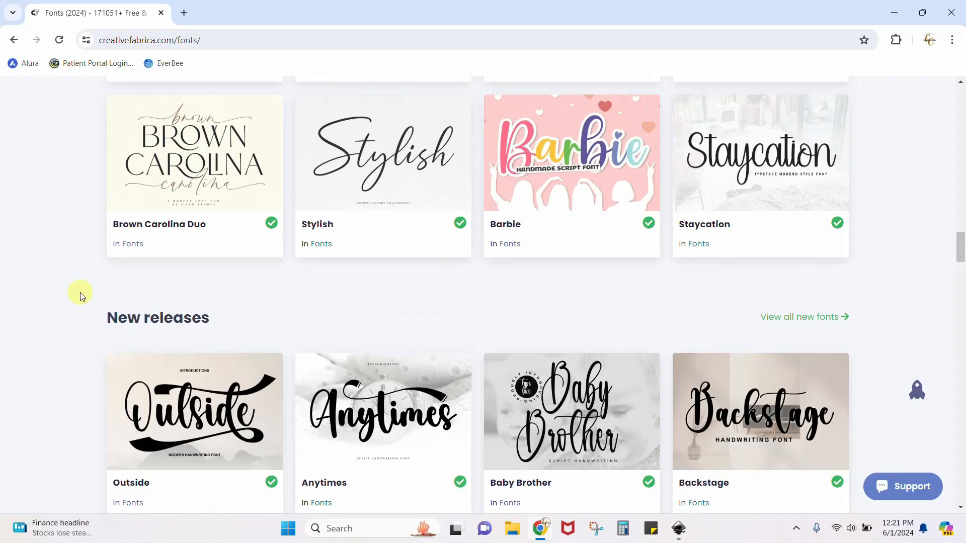
scroll(81, 296, up, 10)
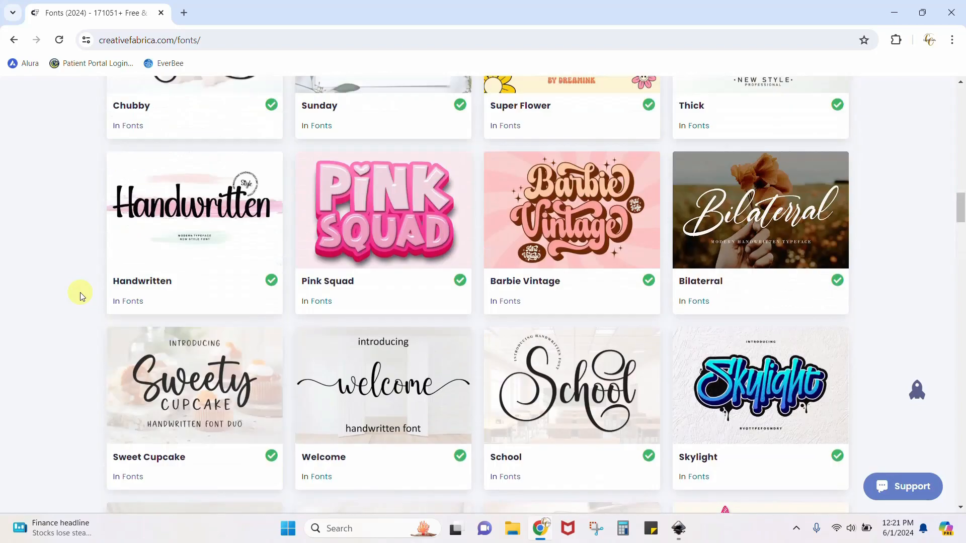
scroll(81, 296, up, 18)
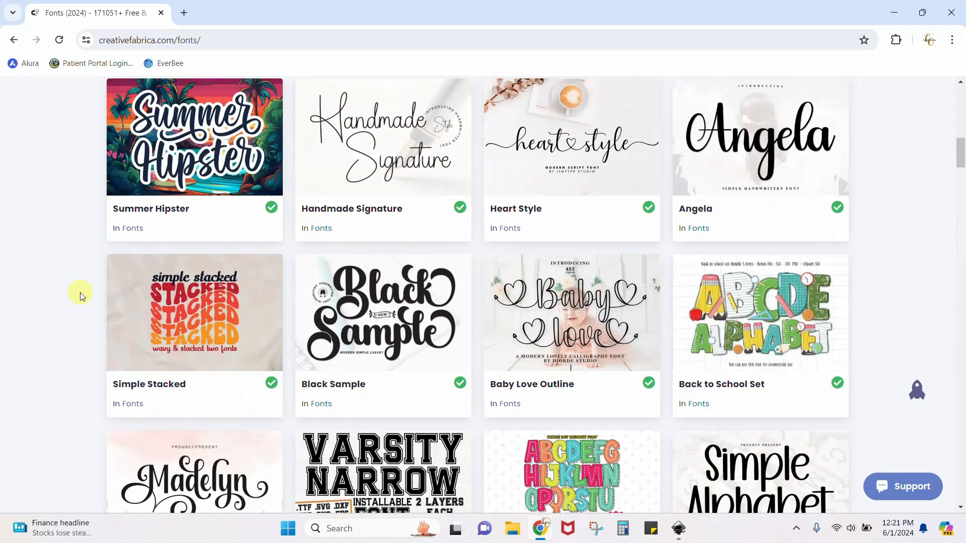
scroll(81, 296, up, 6)
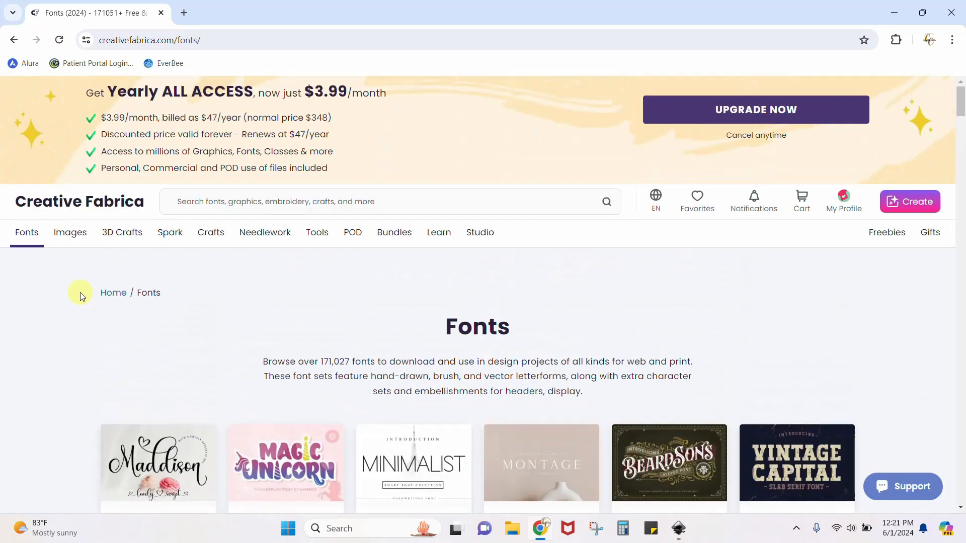
click(951, 12)
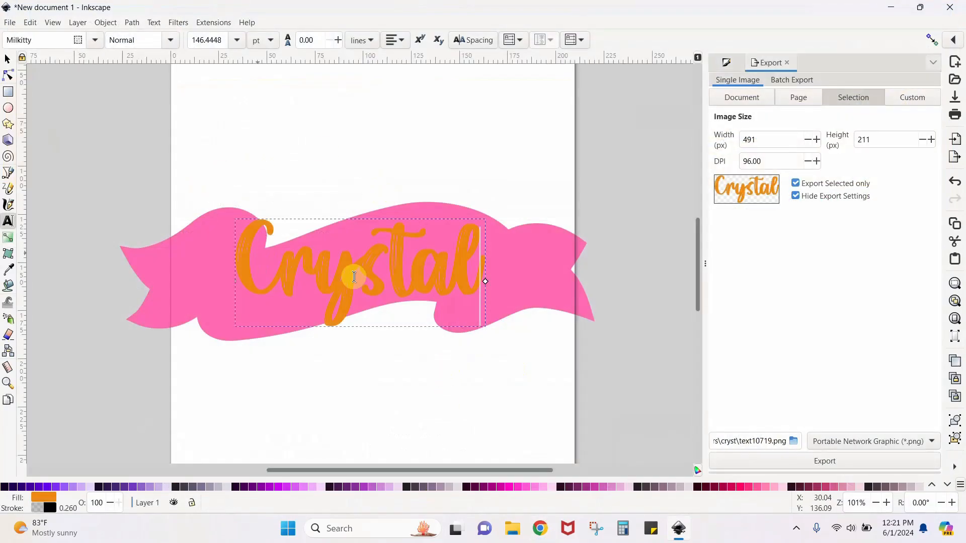
click(7, 60)
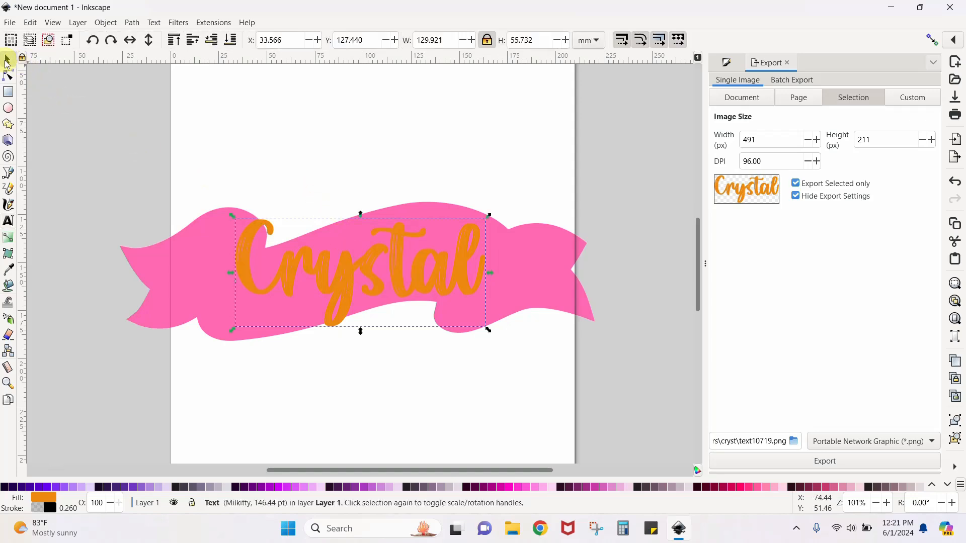
click(7, 221)
click(244, 261)
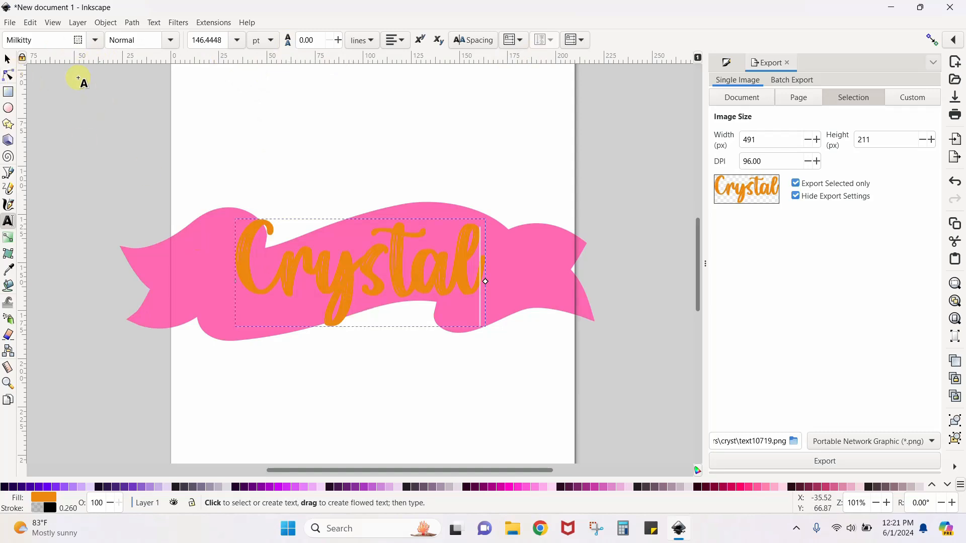
click(8, 61)
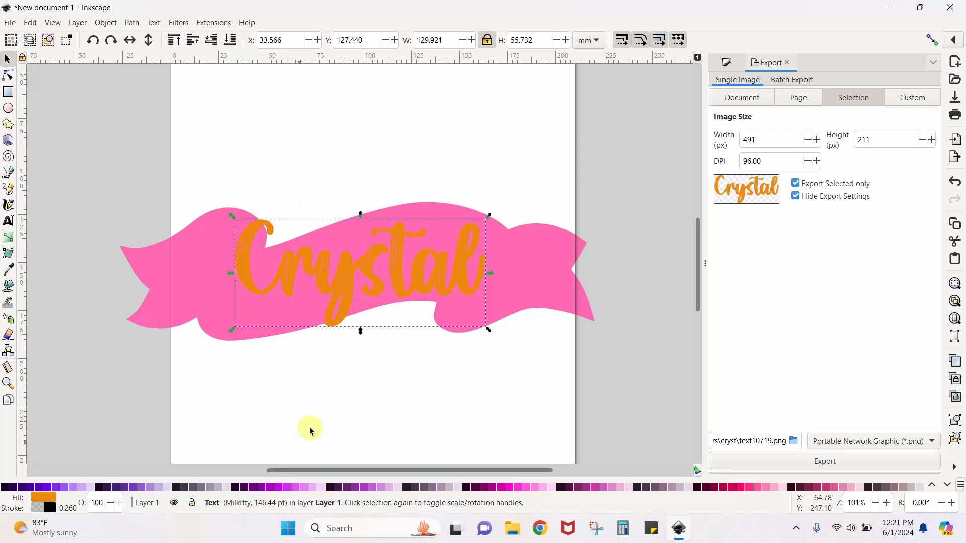
Recolour all letters of the name text with the purple fill (9400d3) sampled from a sprinkle on the donut
double_click(350, 294)
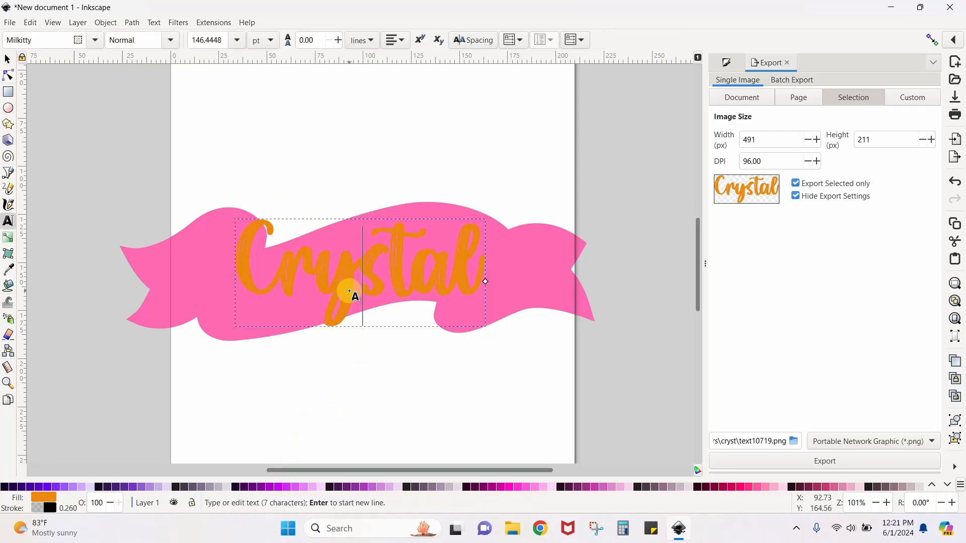
drag(233, 264, 478, 282)
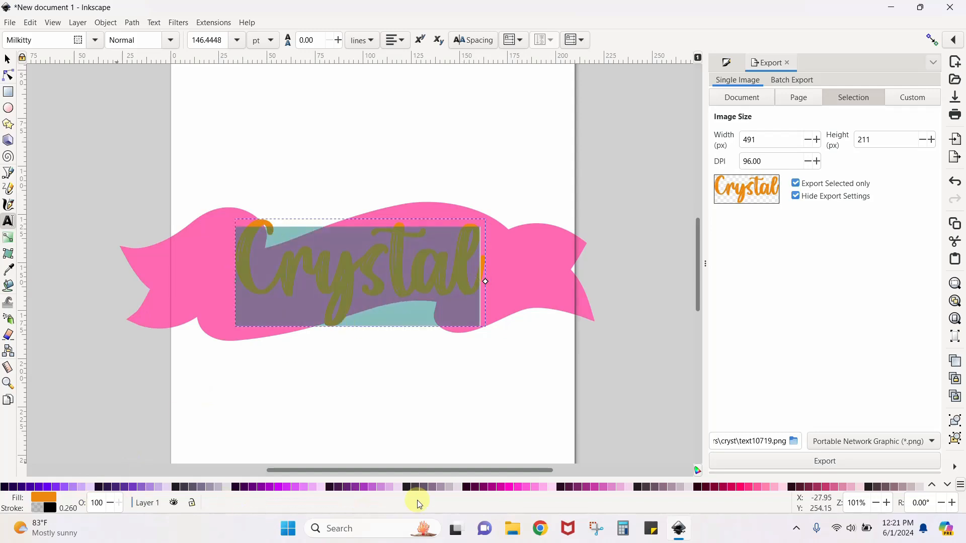
click(731, 65)
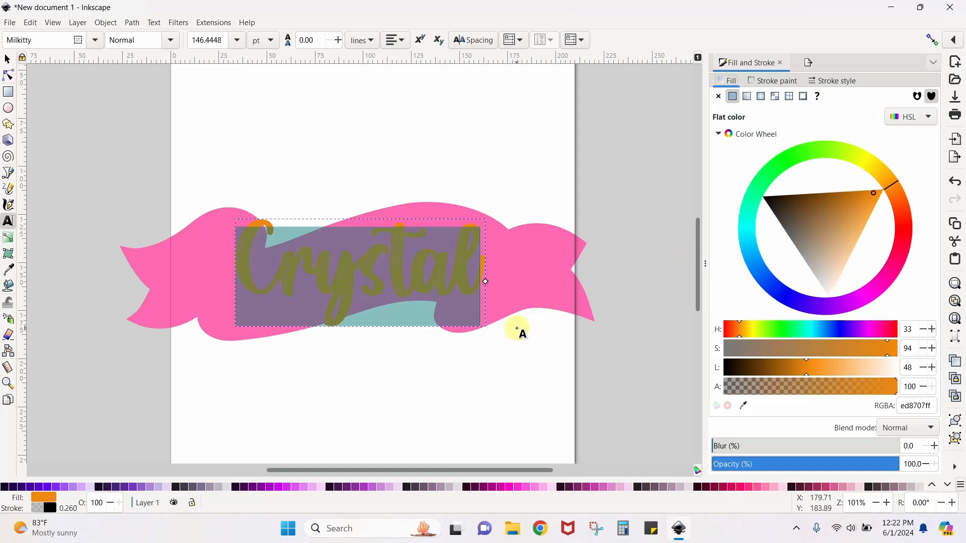
key(ctrl+minus)
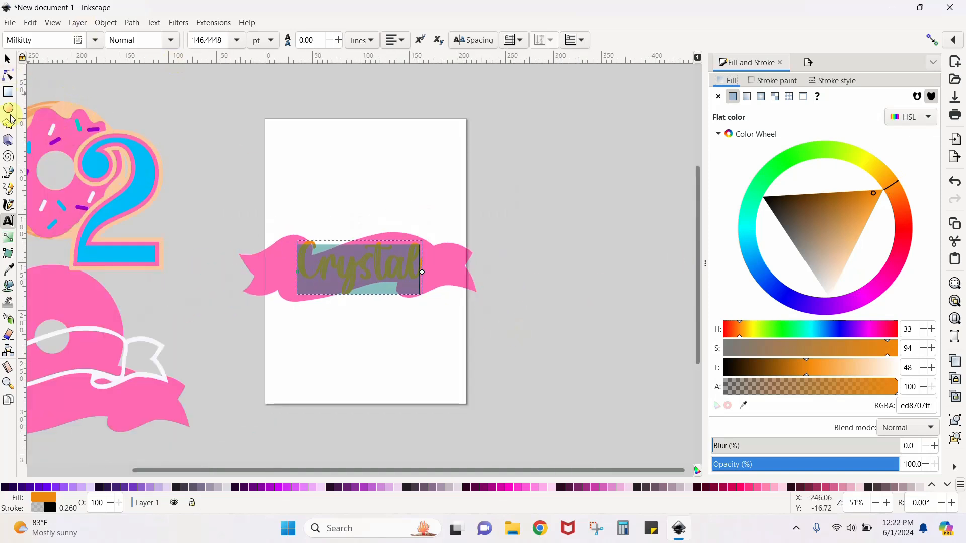
click(9, 271)
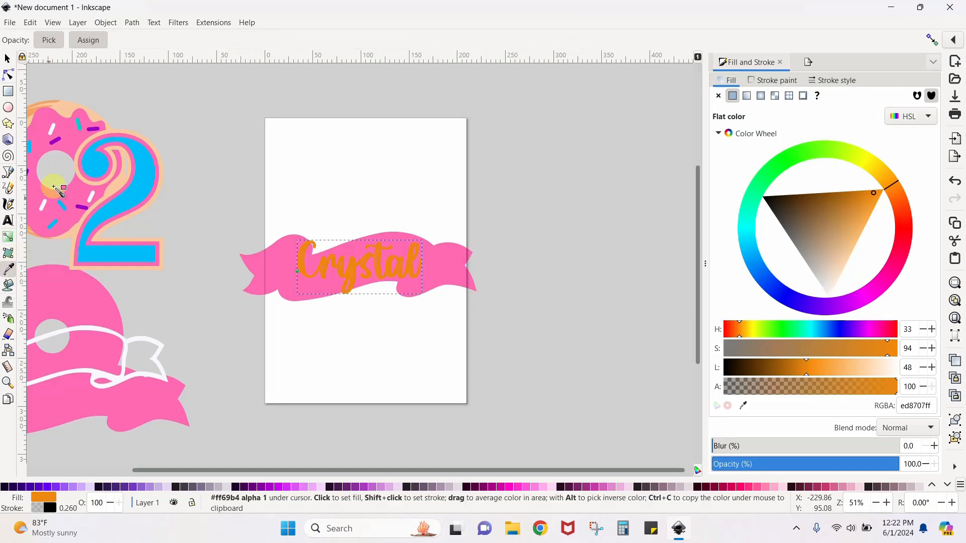
click(56, 142)
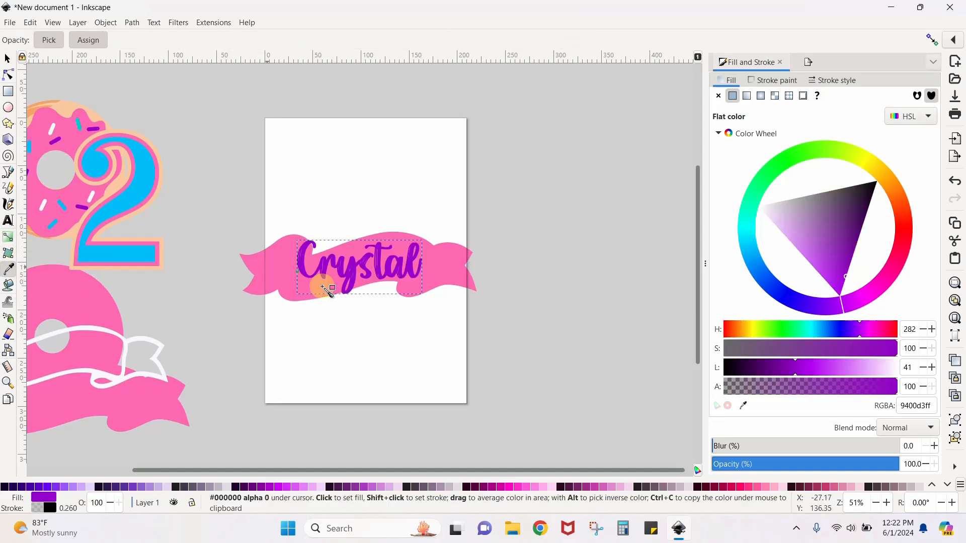
click(7, 60)
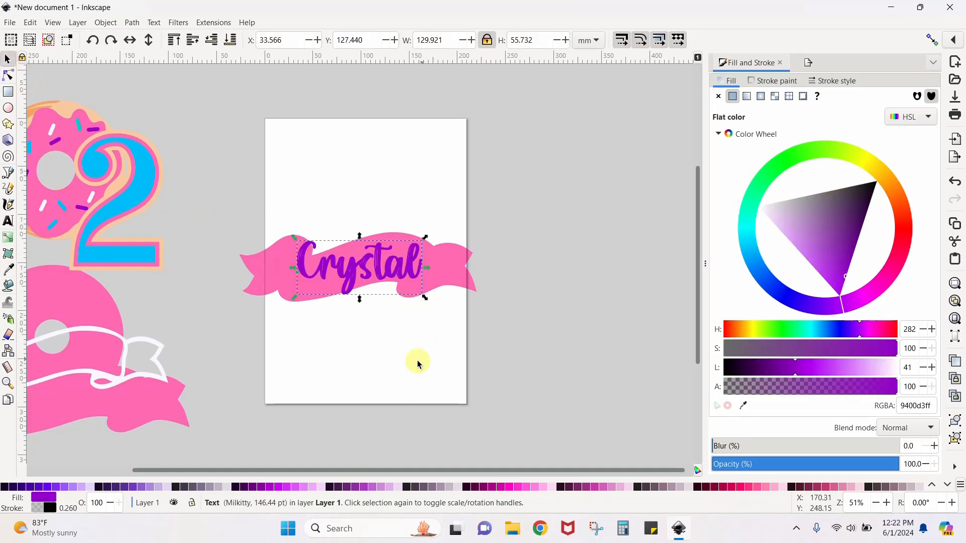
Convert the purple name text on the banner from editable text to paths with Object to Path
key(plus)
key(plus)
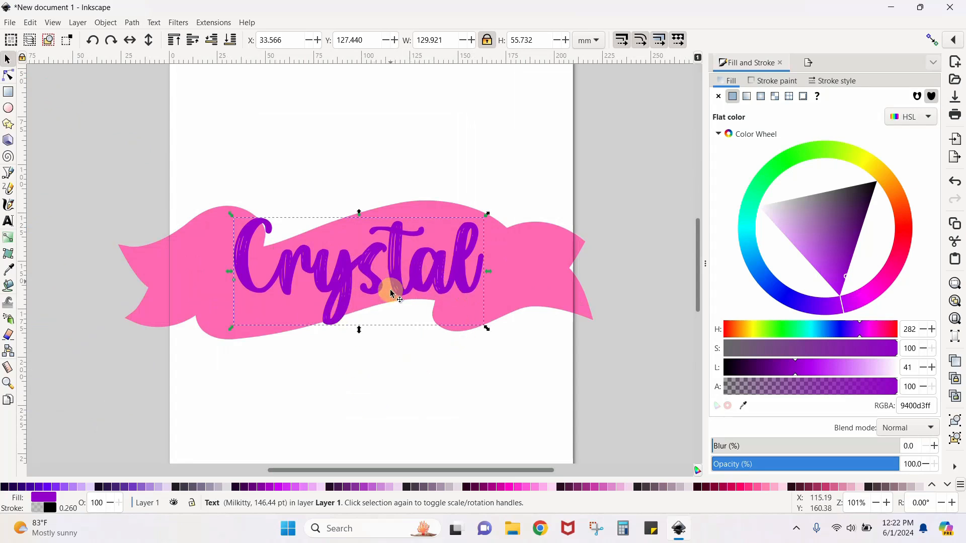
double_click(348, 297)
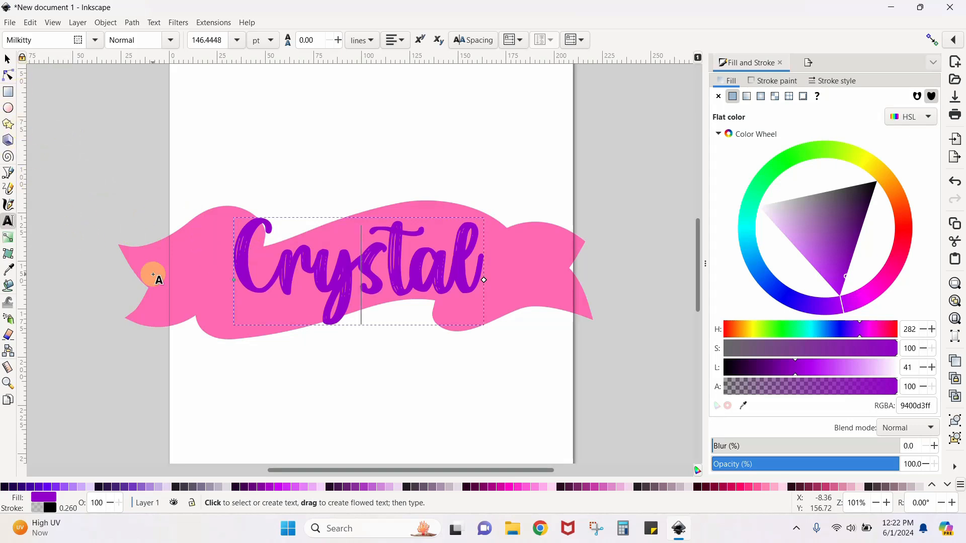
click(239, 256)
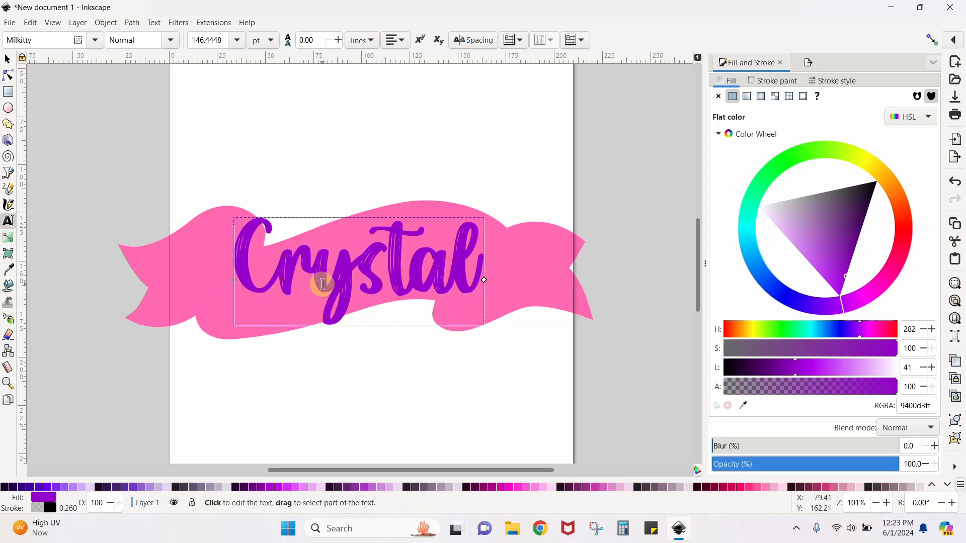
click(7, 61)
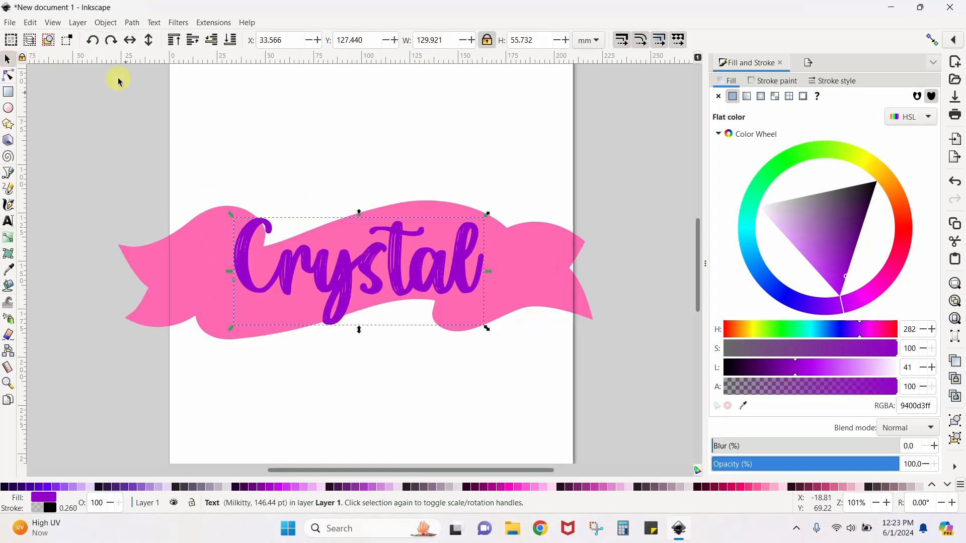
click(130, 24)
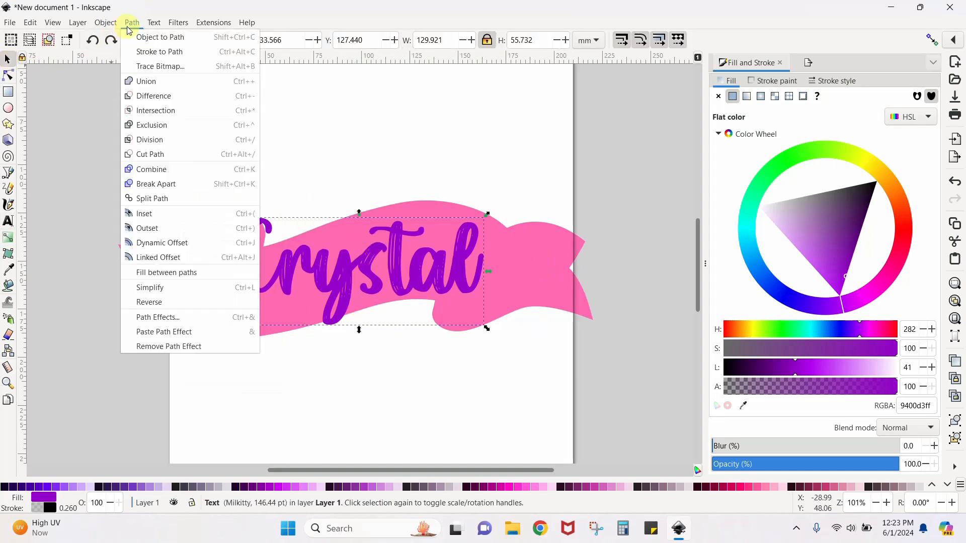
click(150, 39)
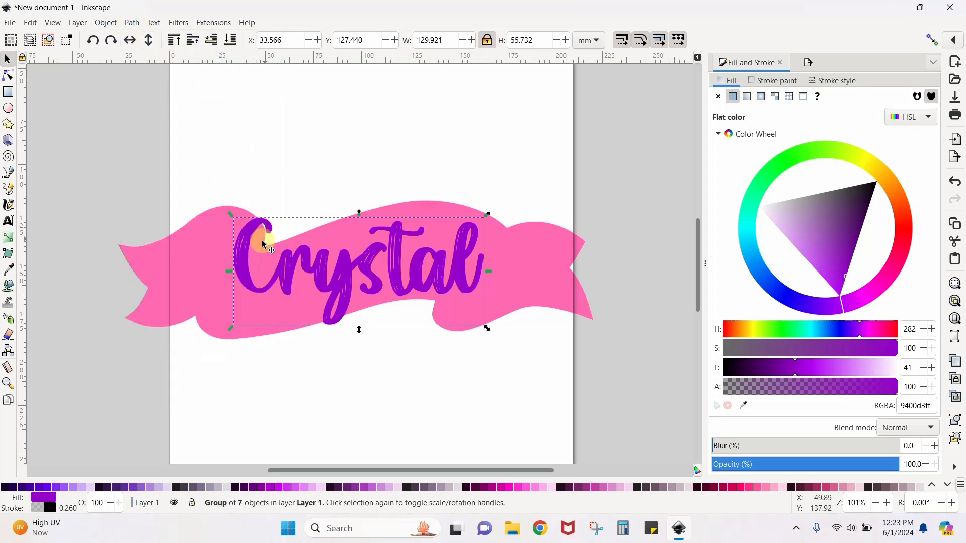
Enter the group of letter paths and spread the letters individually along the curve of the pink banner
double_click(242, 238)
click(243, 238)
drag(242, 238, 191, 254)
drag(281, 282, 257, 291)
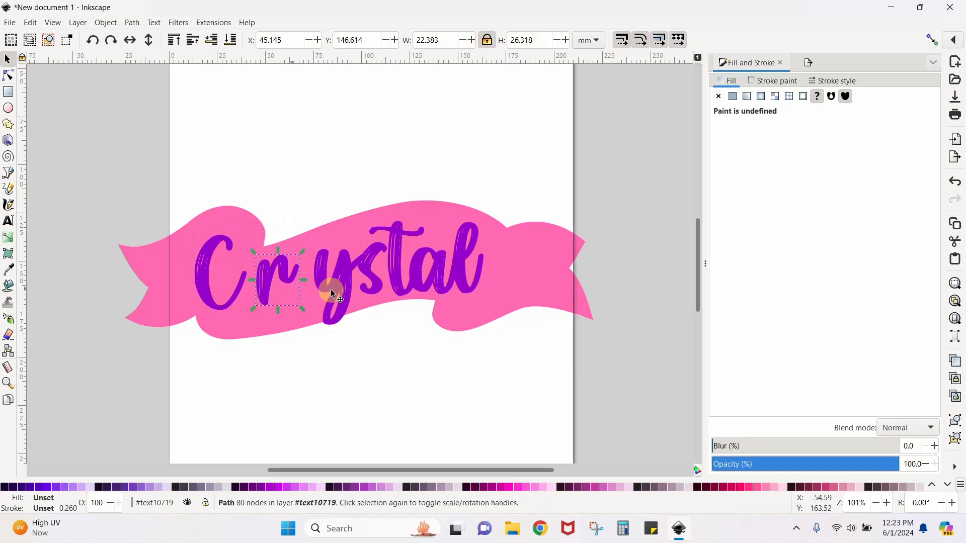
drag(352, 290, 342, 291)
click(453, 276)
mouse_move(452, 276)
mouse_down()
mouse_move(491, 276)
mouse_move(468, 283)
mouse_up()
drag(398, 276, 408, 267)
drag(209, 263, 254, 277)
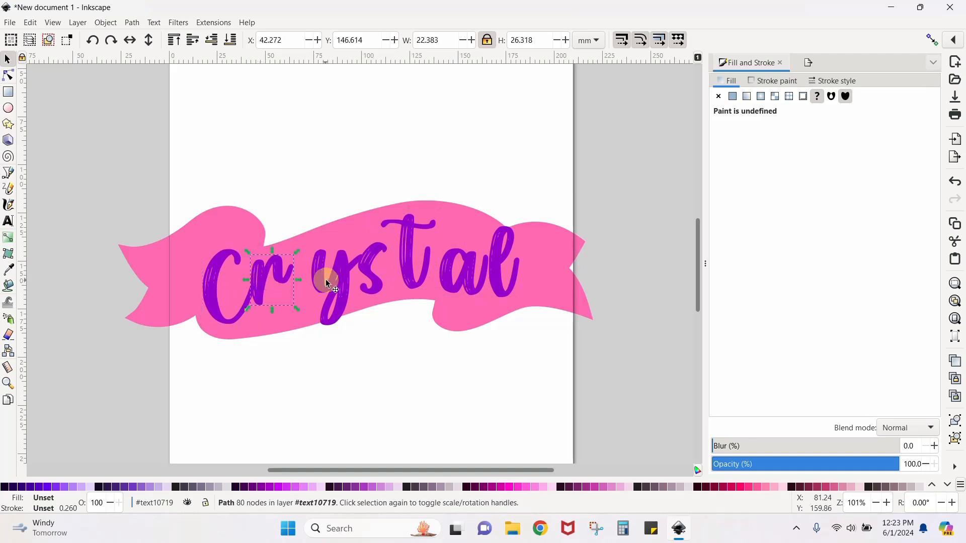
Move the letters closer together along the banner's curve, placing the first letter at about X 23.9, Y 143.9 mm
drag(316, 281, 303, 276)
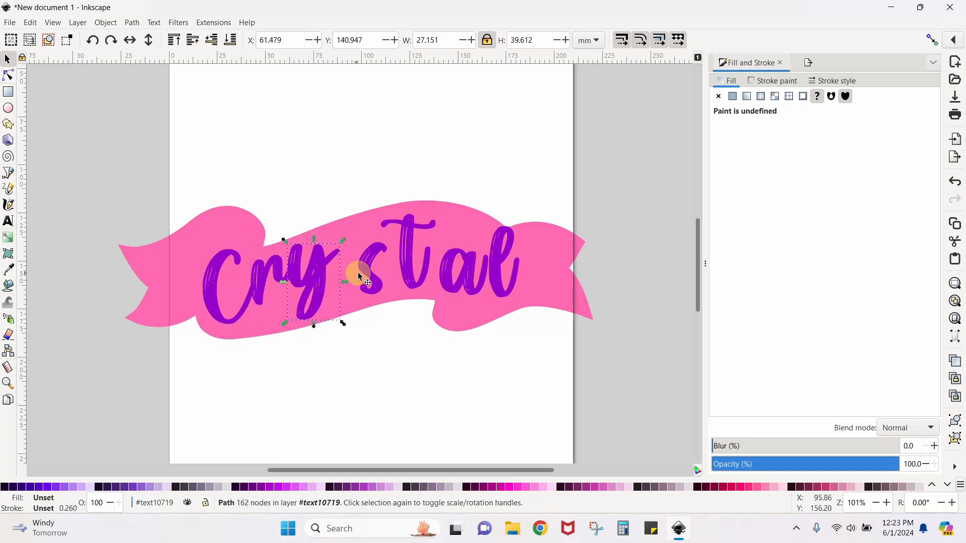
mouse_move(377, 261)
mouse_down()
mouse_move(353, 252)
mouse_move(384, 246)
mouse_move(371, 245)
mouse_up()
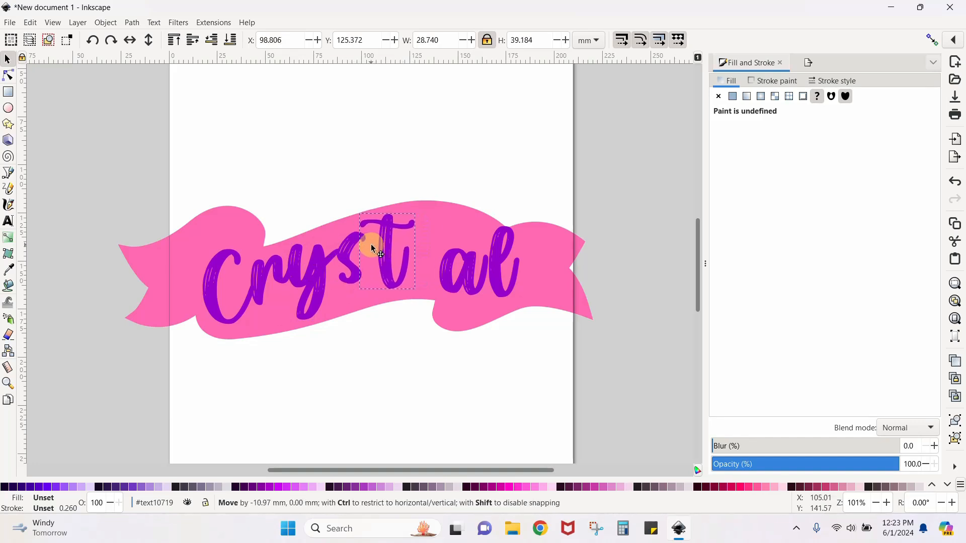
drag(449, 272, 413, 266)
drag(492, 265, 446, 258)
drag(423, 264, 431, 262)
drag(387, 251, 398, 258)
drag(349, 254, 362, 260)
drag(221, 302, 234, 301)
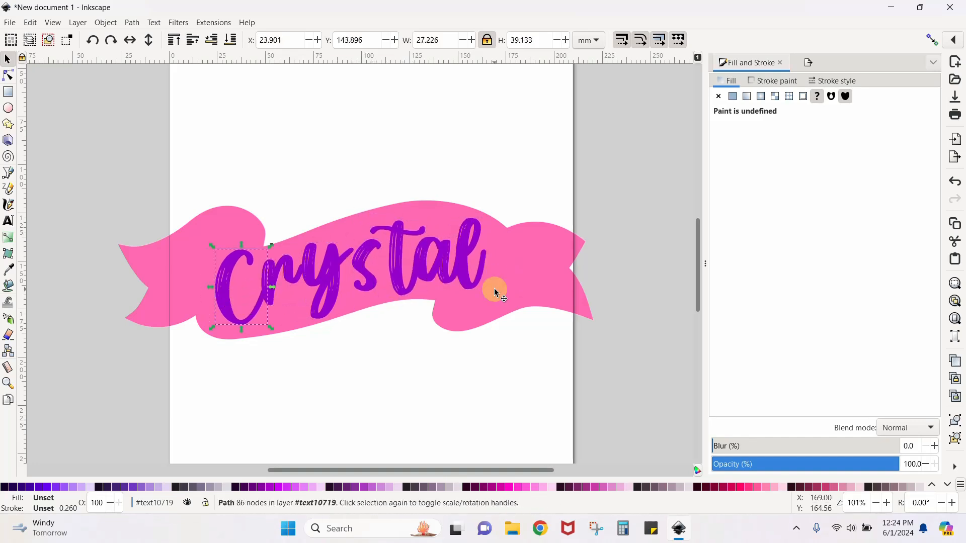
Place the white banner outline over the pink banner on the page at about X -24.9, Y 120.1 mm
key(minus)
key(minus)
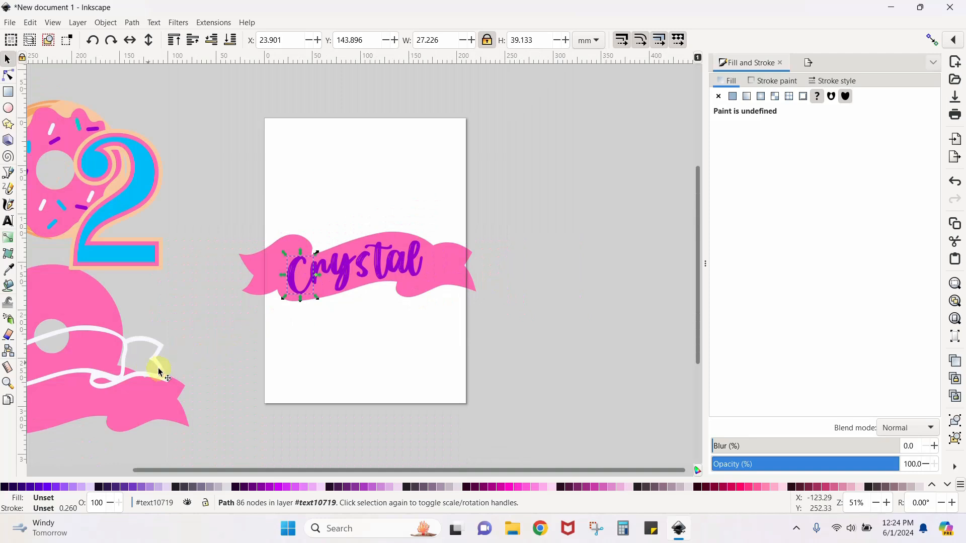
drag(160, 371, 474, 281)
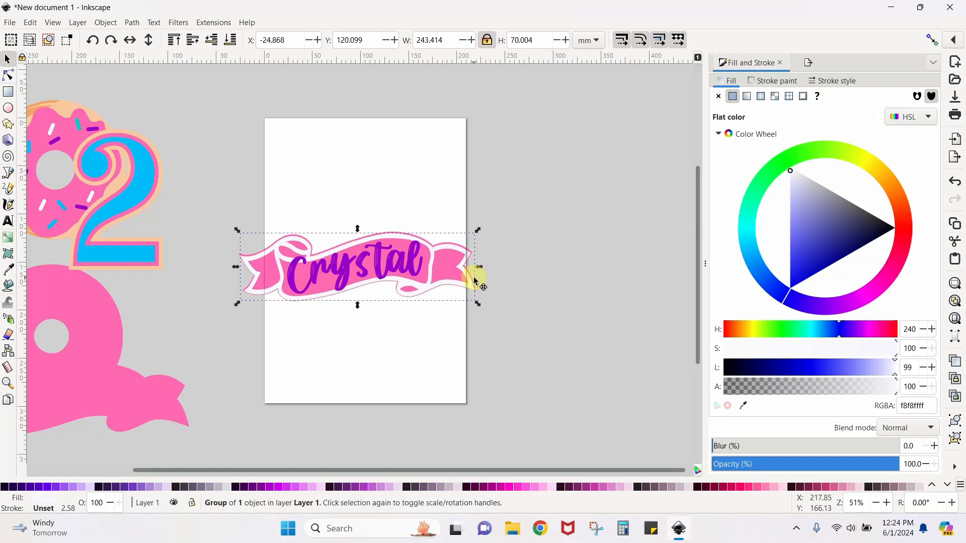
key(plus)
key(plus)
key(plus)
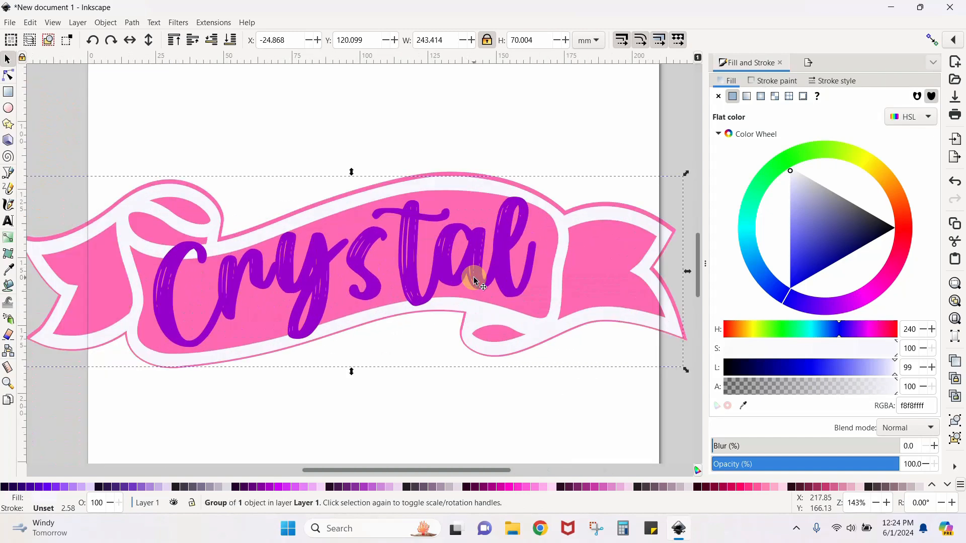
Scale the purple name down slightly and reposition its letters individually along the curve in the middle of the banner
click(168, 315)
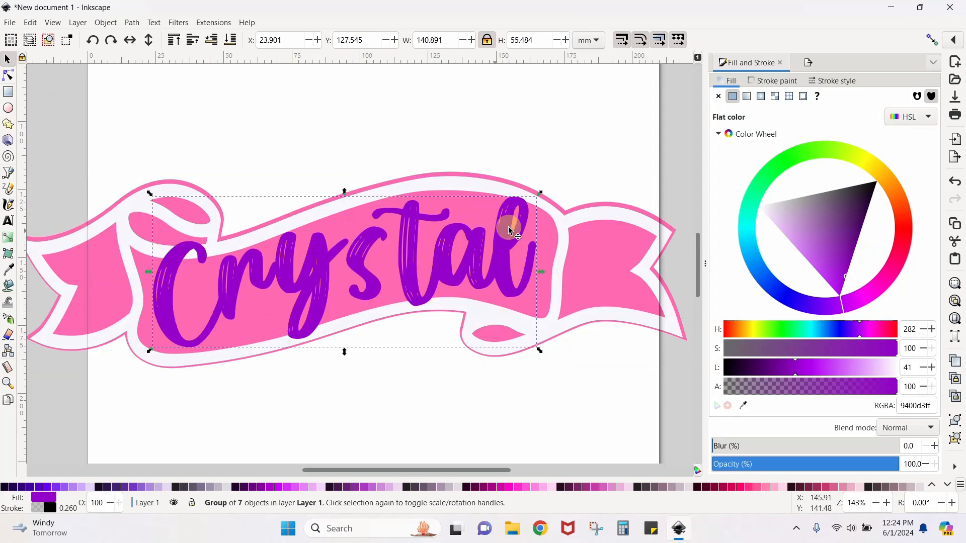
drag(541, 198, 495, 212)
double_click(463, 267)
drag(464, 267, 500, 263)
drag(437, 271, 472, 268)
drag(381, 271, 409, 259)
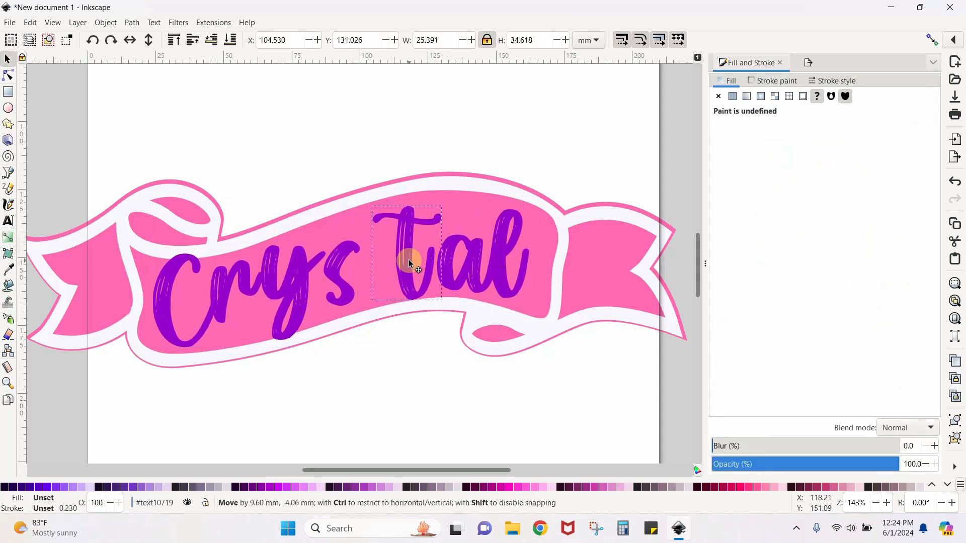
drag(342, 277, 364, 274)
drag(301, 281, 328, 267)
drag(168, 317, 203, 320)
Fine-tune the spacing of the name's last four letters, placing the final letter at about X 146.5, Y 132.2 mm
drag(390, 234, 394, 228)
drag(371, 272, 369, 271)
drag(401, 276, 403, 274)
drag(474, 271, 472, 271)
drag(505, 286, 501, 286)
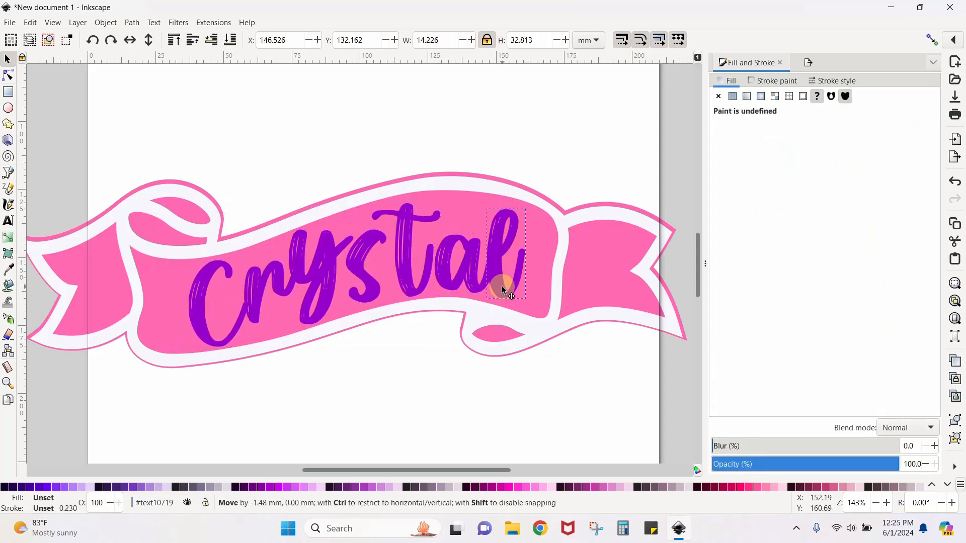
click(433, 402)
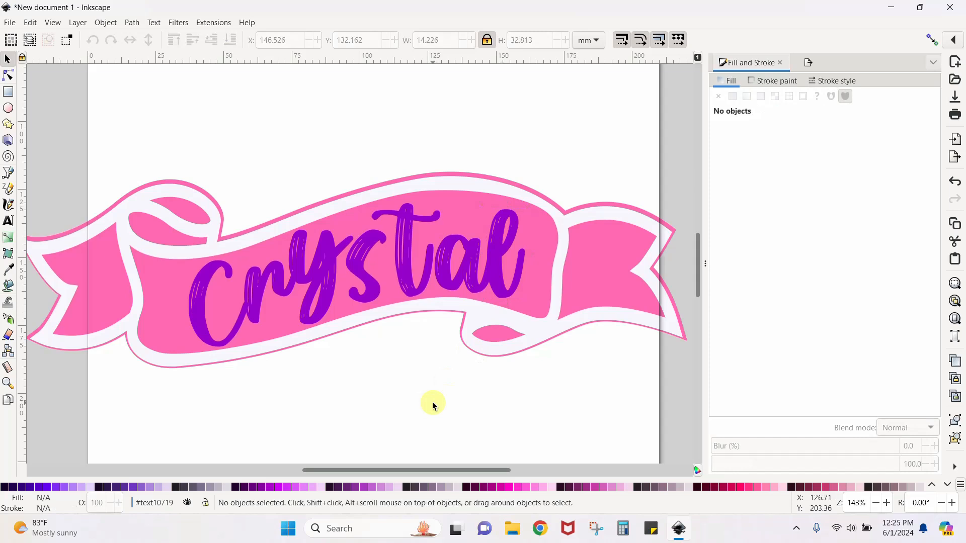
Bring the number 2 and the donut onto the page behind the banner, placing the donut at about X -0.6, Y -1.6 mm
key(minus)
key(minus)
key(minus)
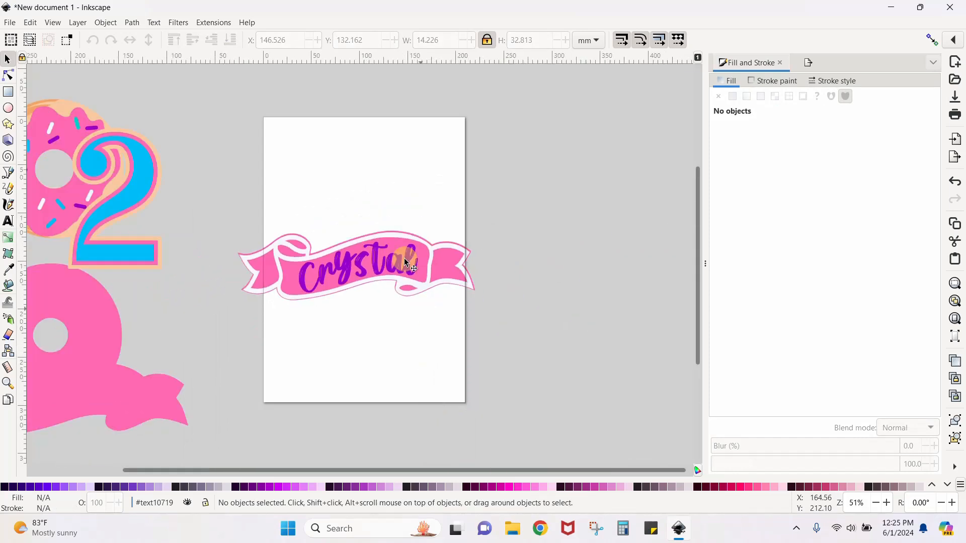
drag(127, 254, 444, 237)
drag(99, 208, 361, 226)
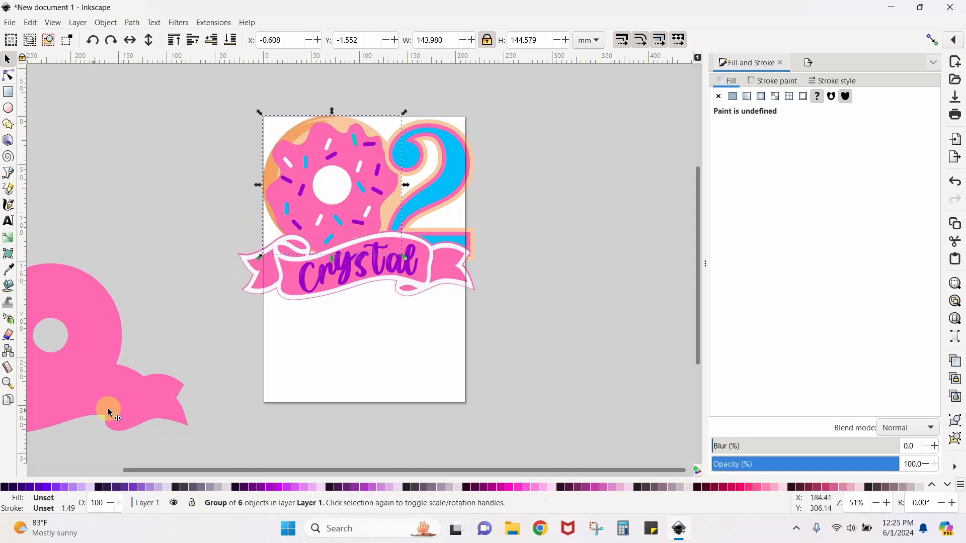
click(324, 340)
Move the donut, number, banner and name together to about X -23.9, Y 42.9 mm and group them
drag(205, 95, 584, 380)
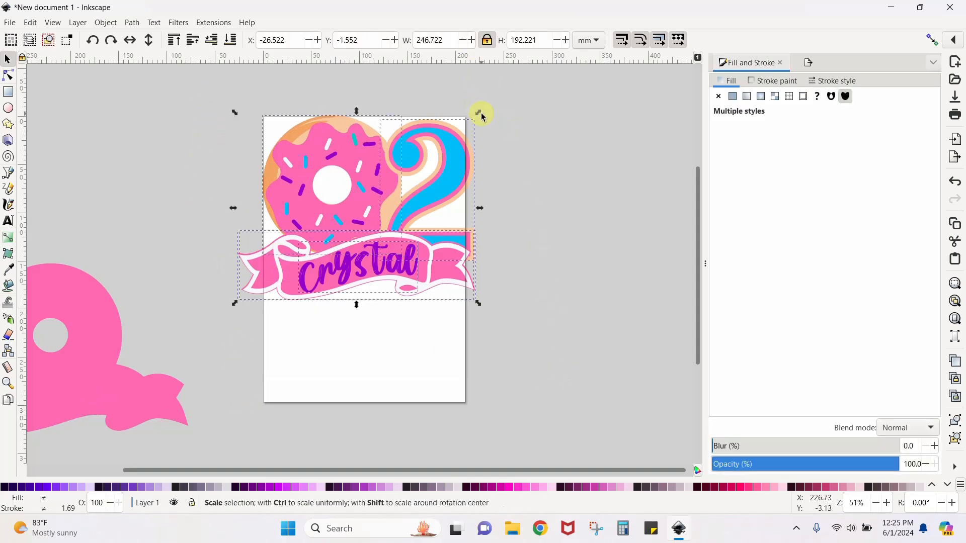
drag(402, 257, 405, 301)
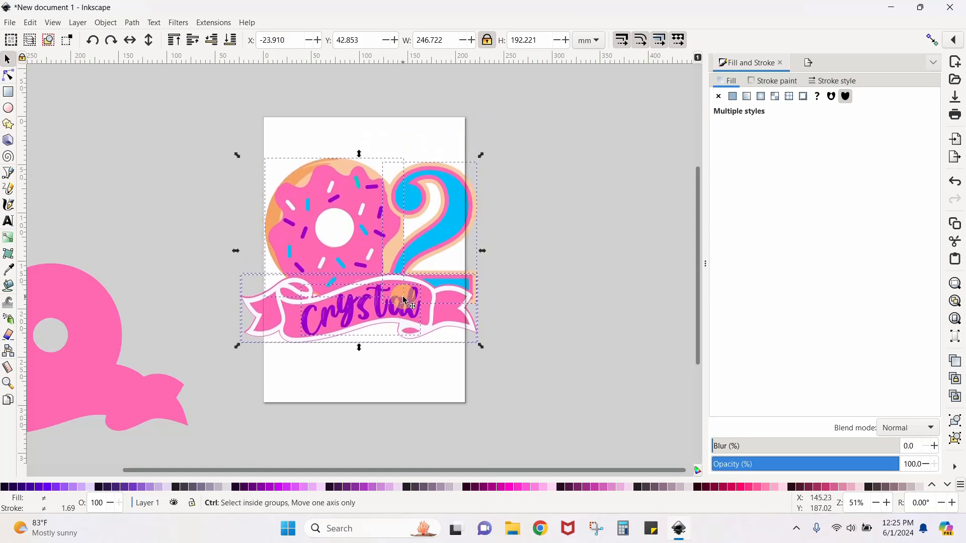
key(ctrl+g)
right_click(367, 248)
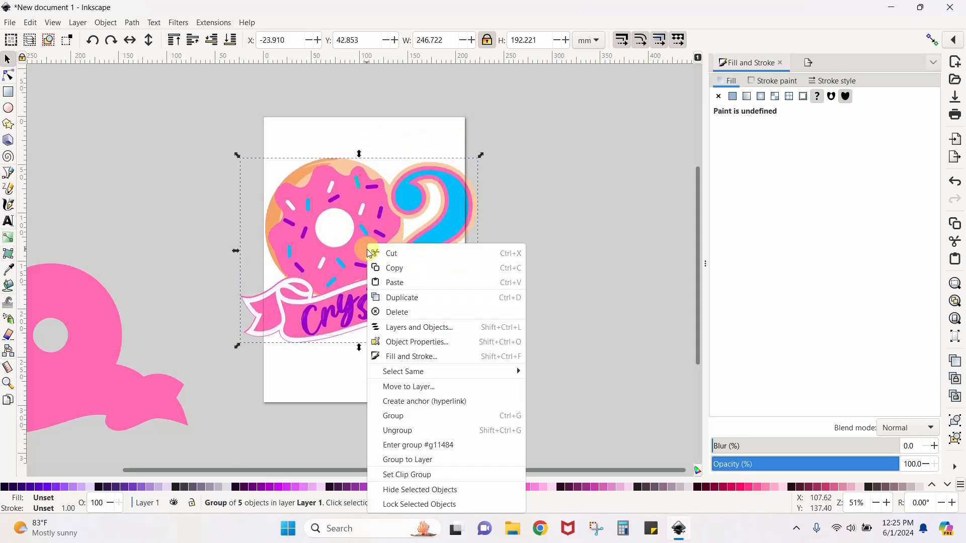
click(516, 252)
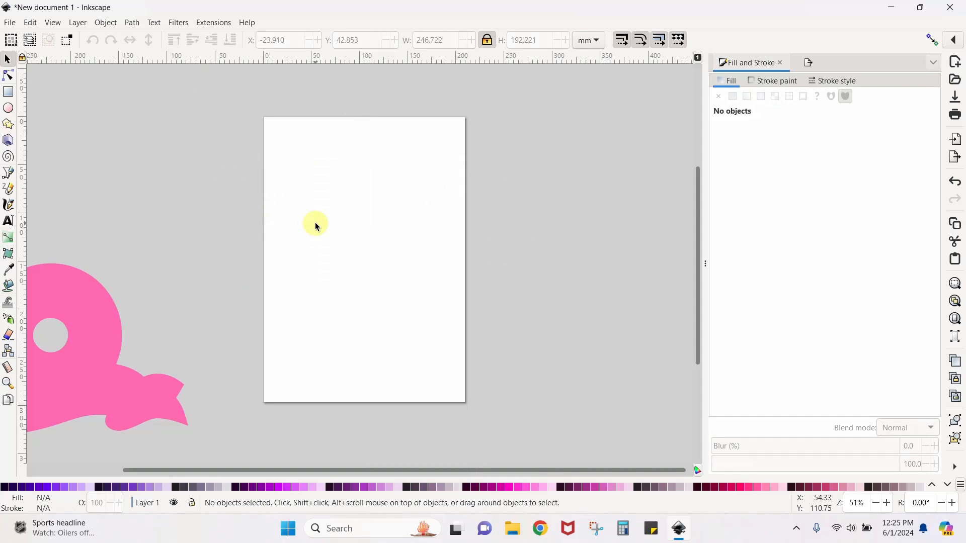
key(ctrl+z)
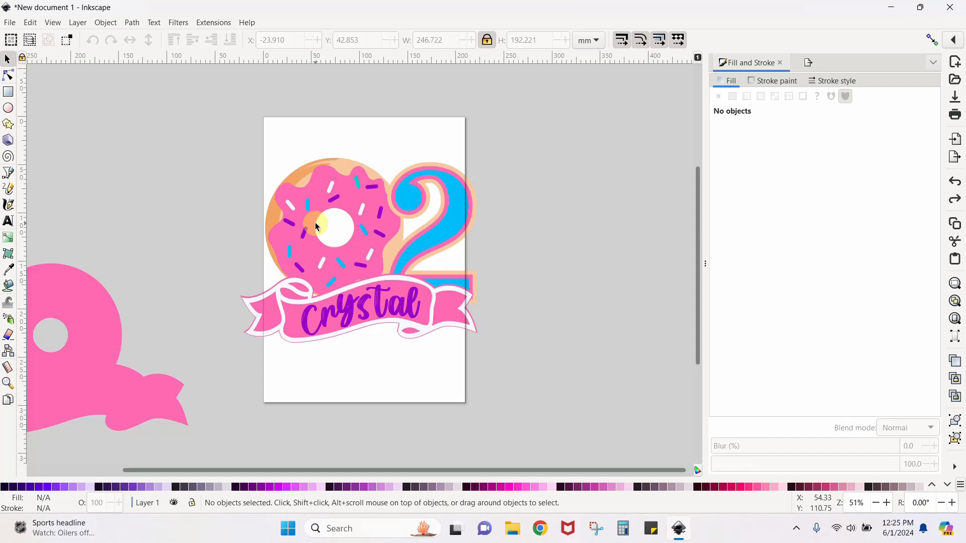
Select the grouped donut design and open the export settings for it
click(379, 276)
click(7, 23)
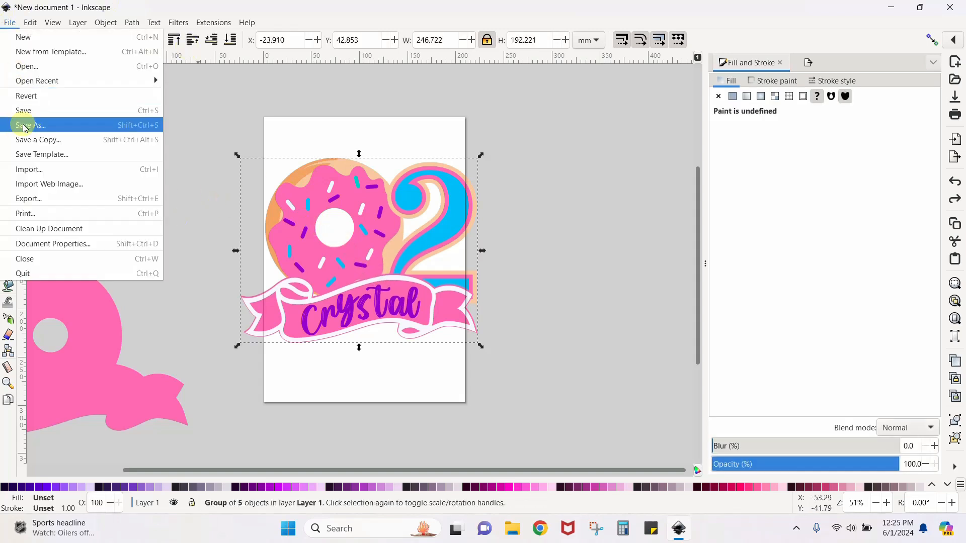
click(33, 200)
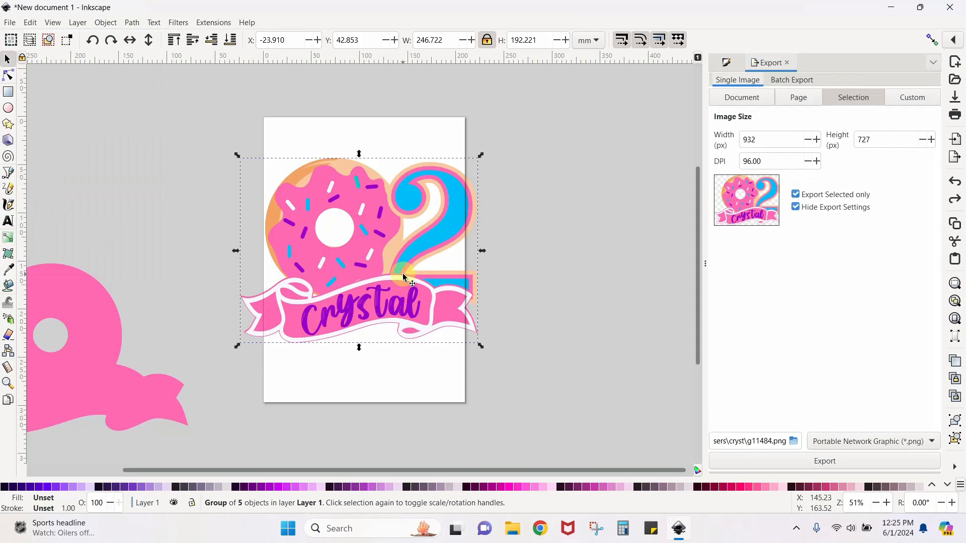